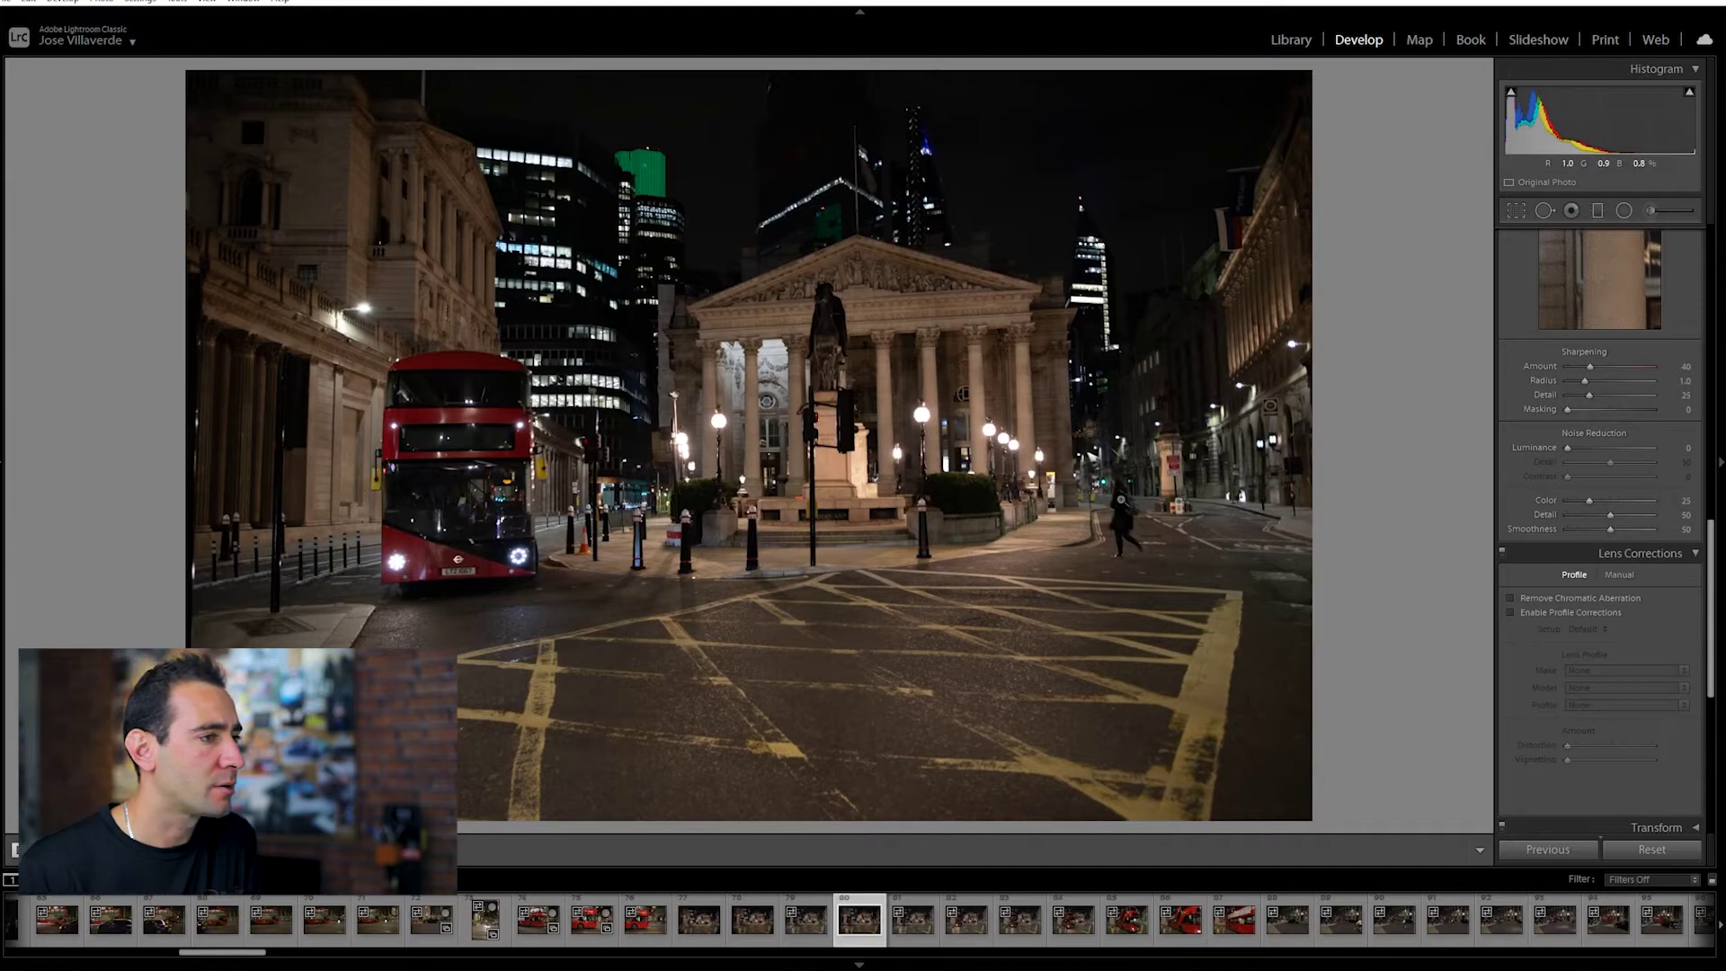
- Inspect the walking pedestrian and the red bus in the Royal Exchange night photo up close and compare it with neighbouring frames
{"action": "left_click", "coordinate": [1119, 498]}
{"action": "left_click", "coordinate": [1121, 497]}
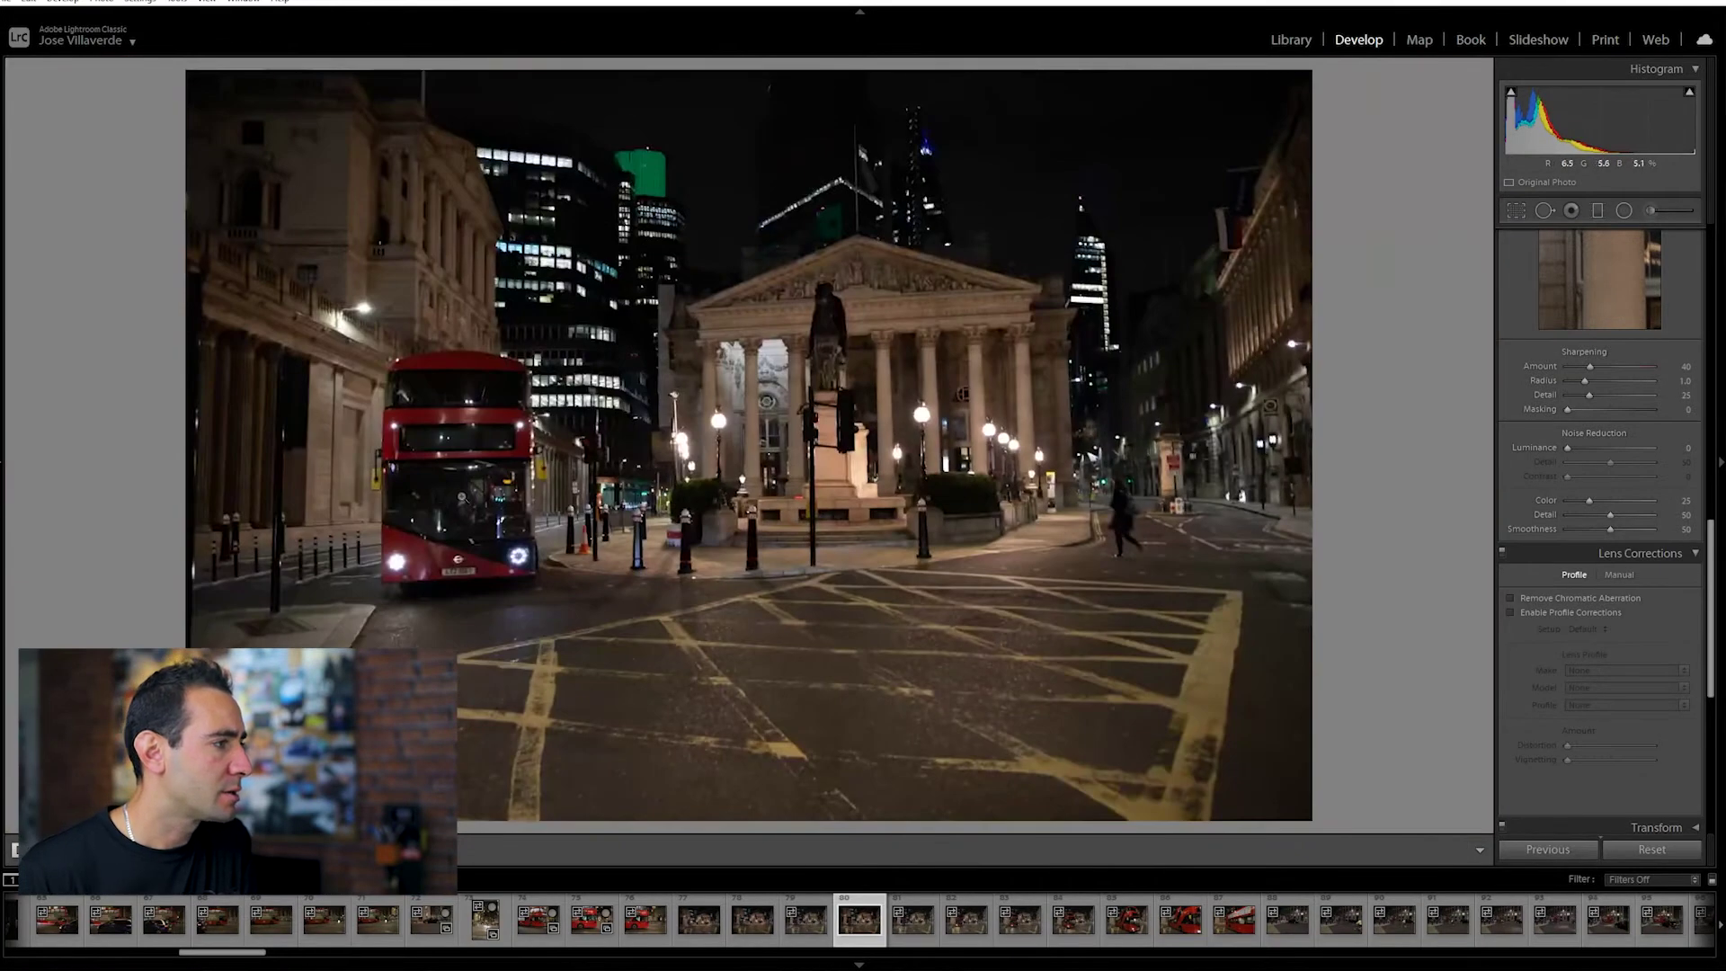
{"action": "left_click", "coordinate": [458, 493]}
{"action": "left_click", "coordinate": [458, 493]}
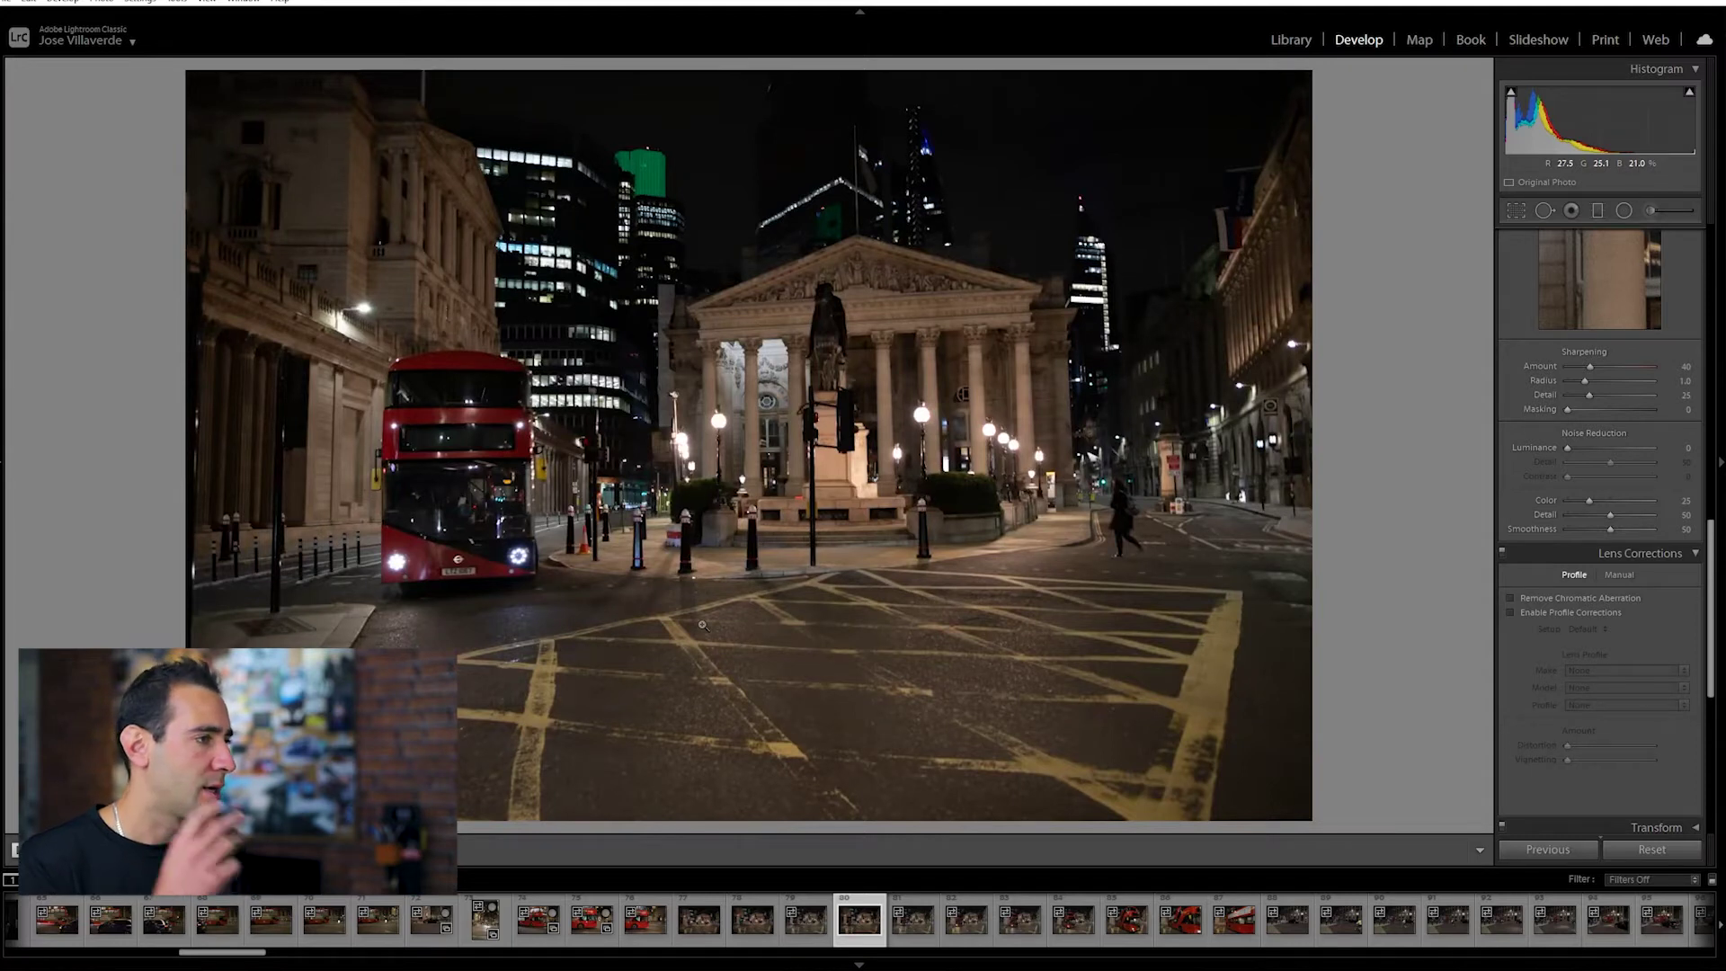
{"action": "key", "text": "Right"}
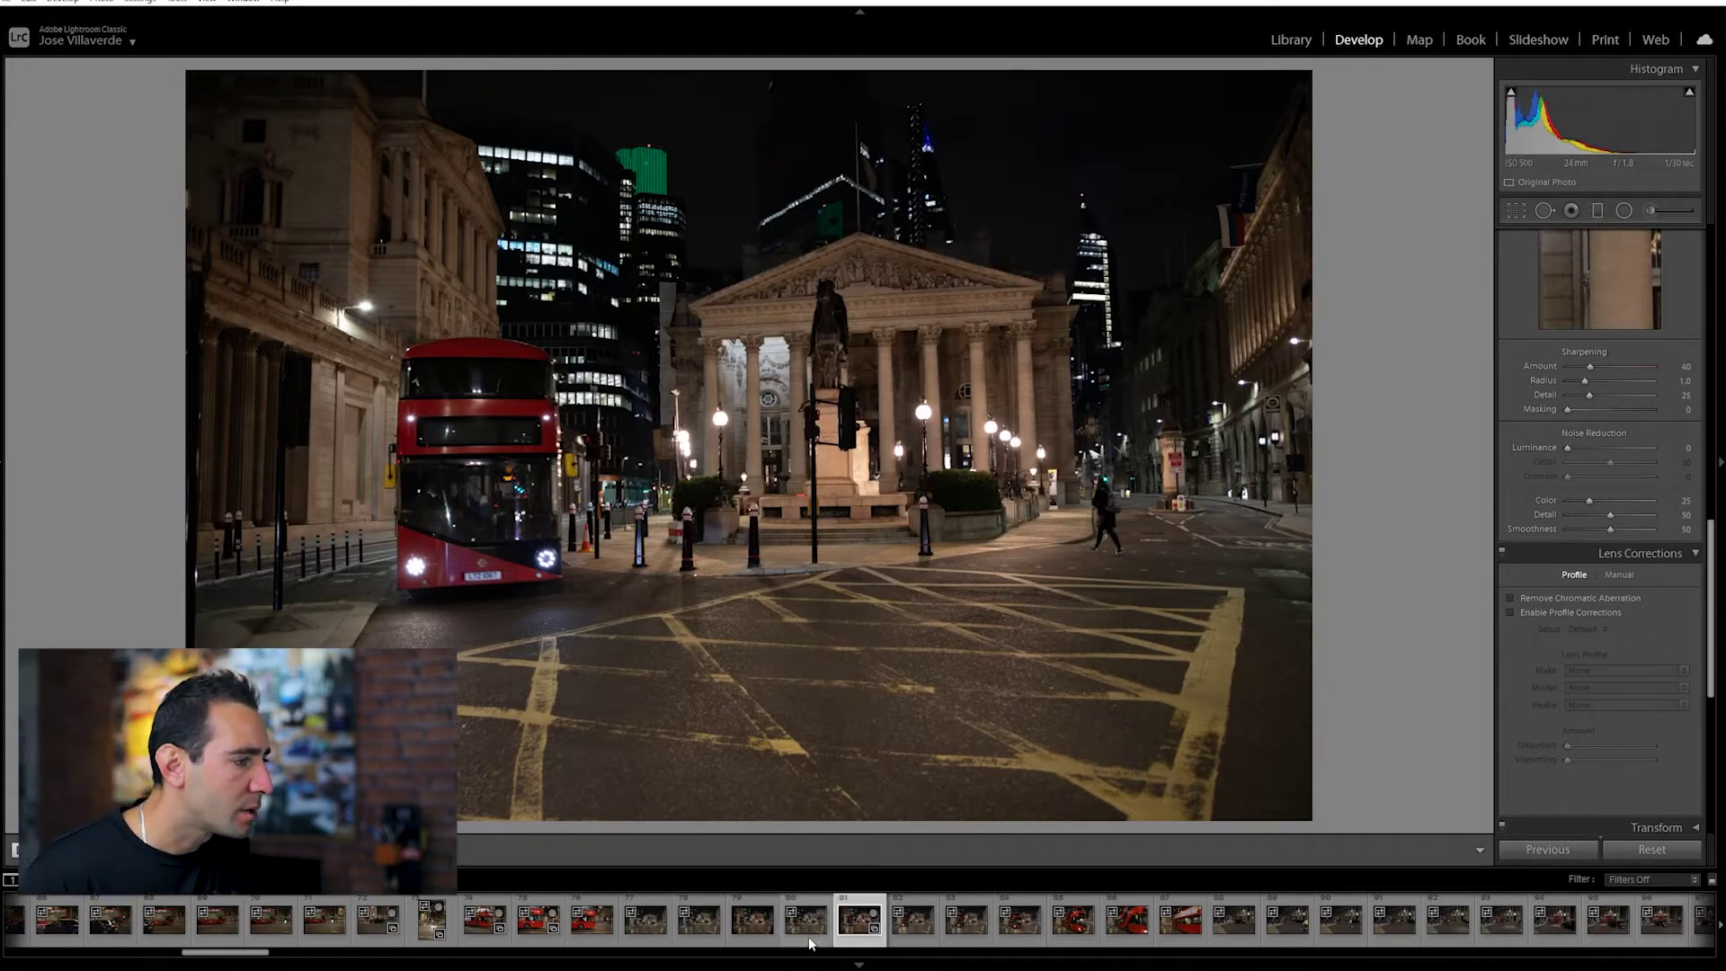
{"action": "left_click", "coordinate": [647, 926]}
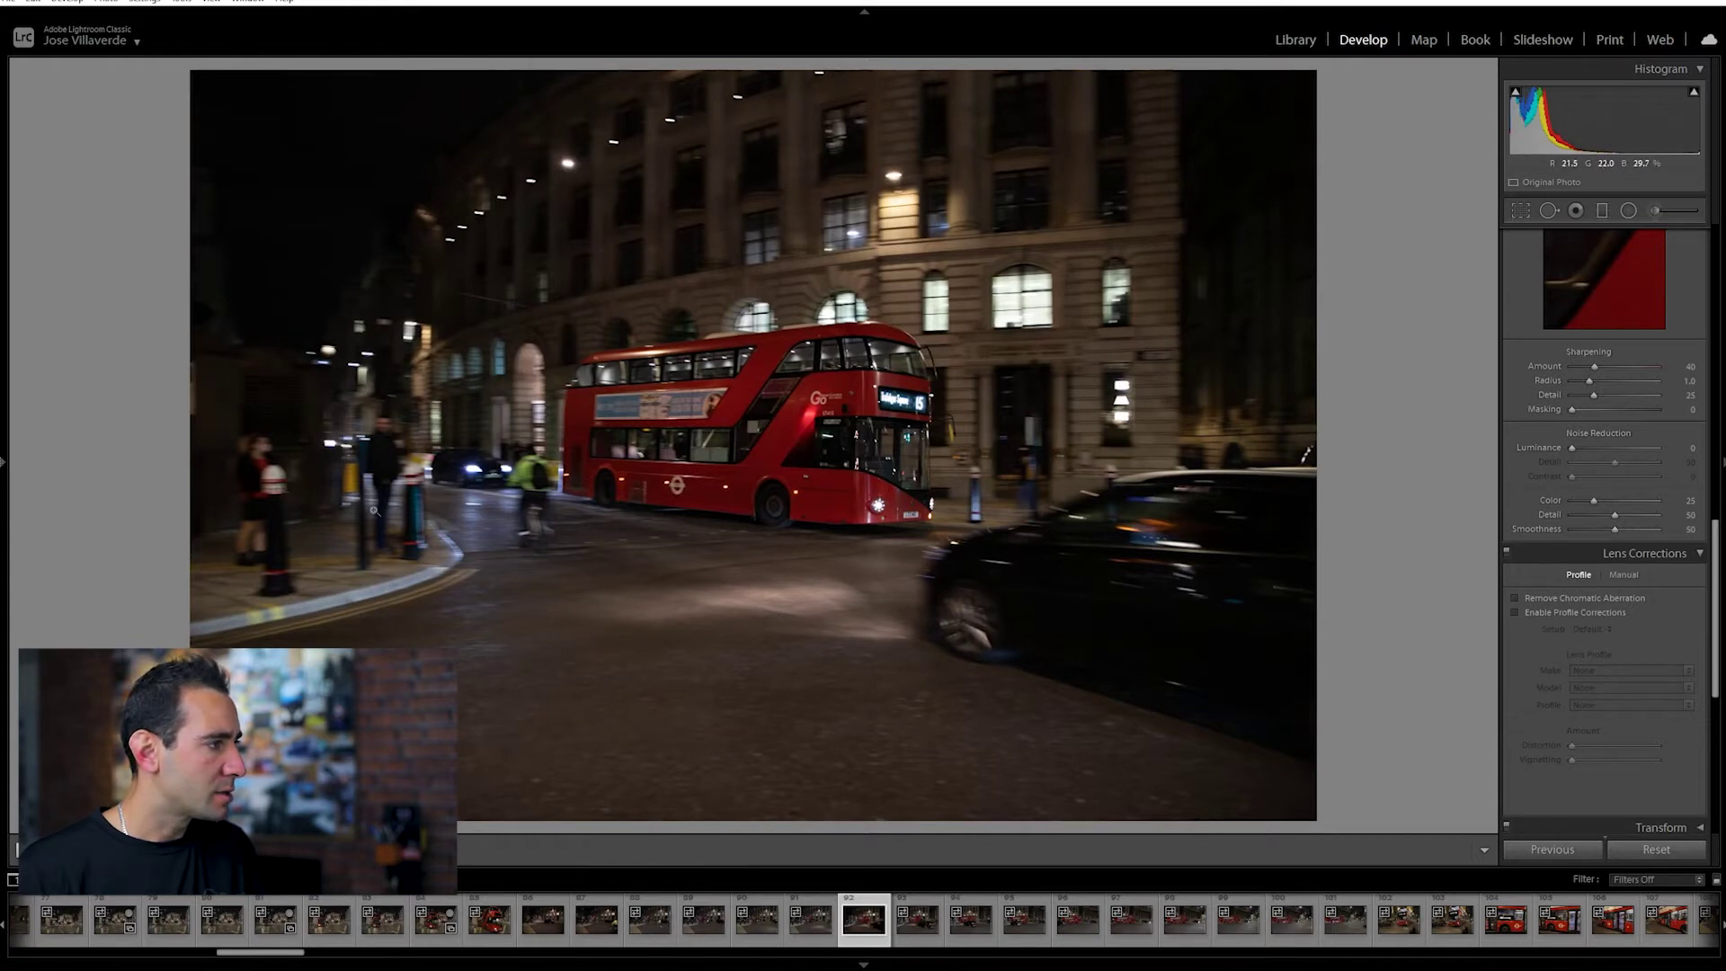
- Compare the consecutive frames of the red bus at the curved building with the cyclist and passing black car, also at an enlarged view
{"action": "key", "text": "Left"}
{"action": "key", "text": "shift+Tab"}
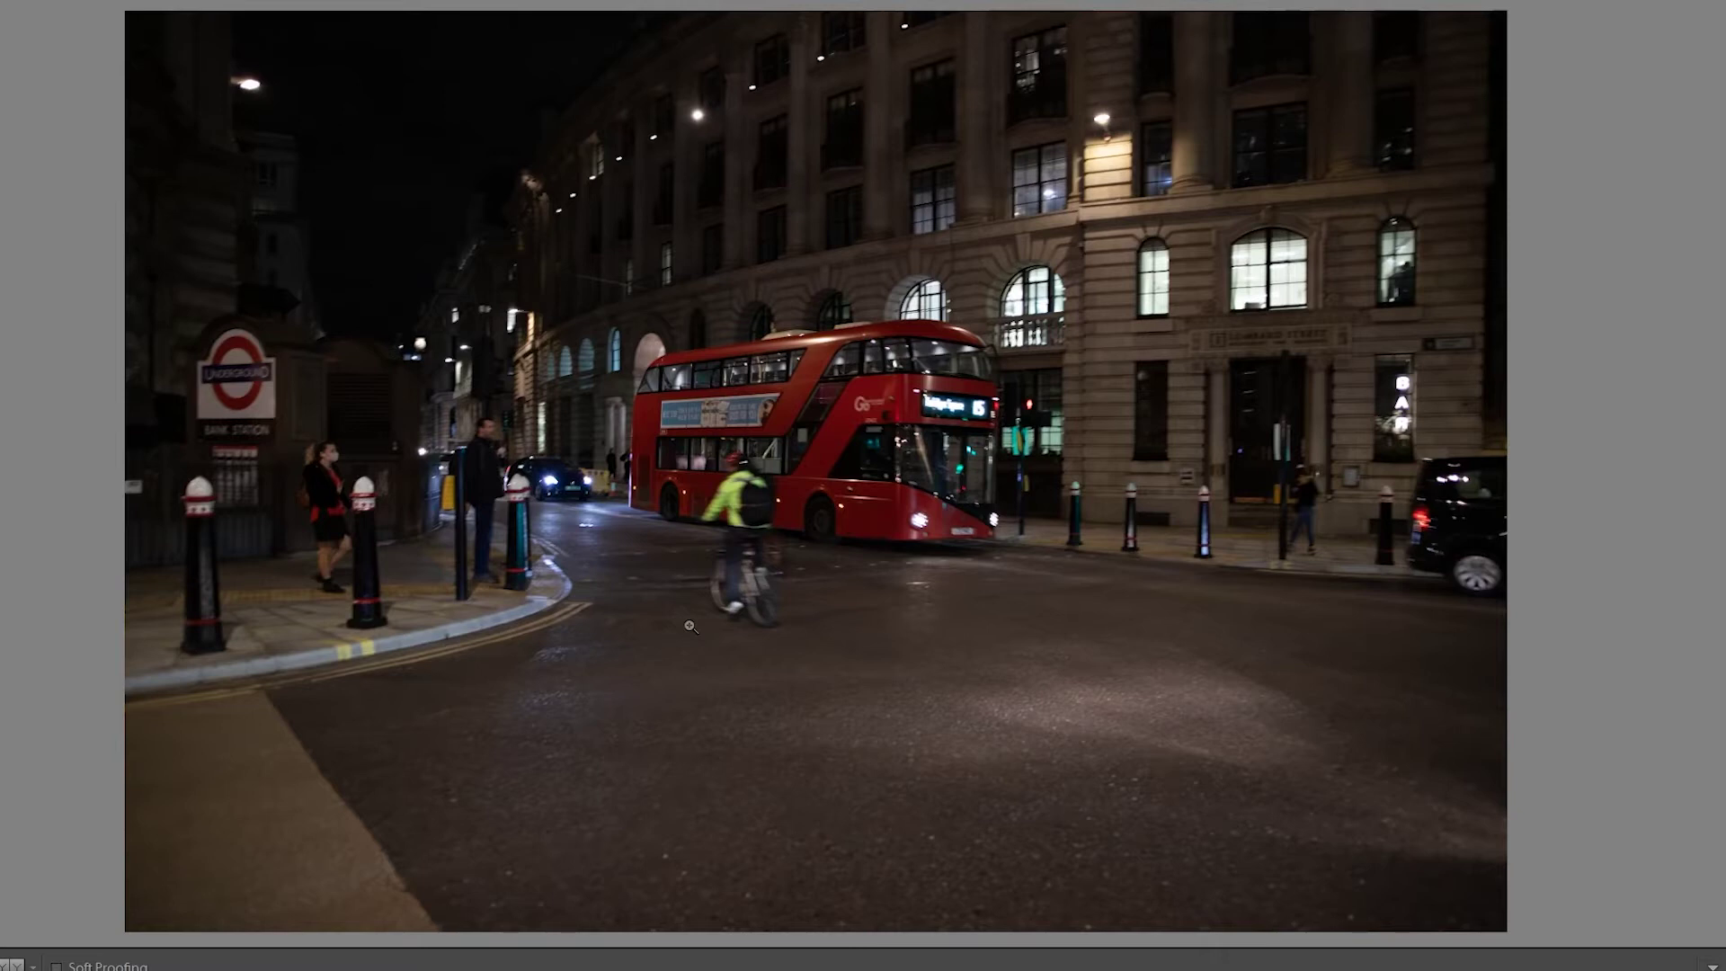
{"action": "key", "text": "shift+Tab"}
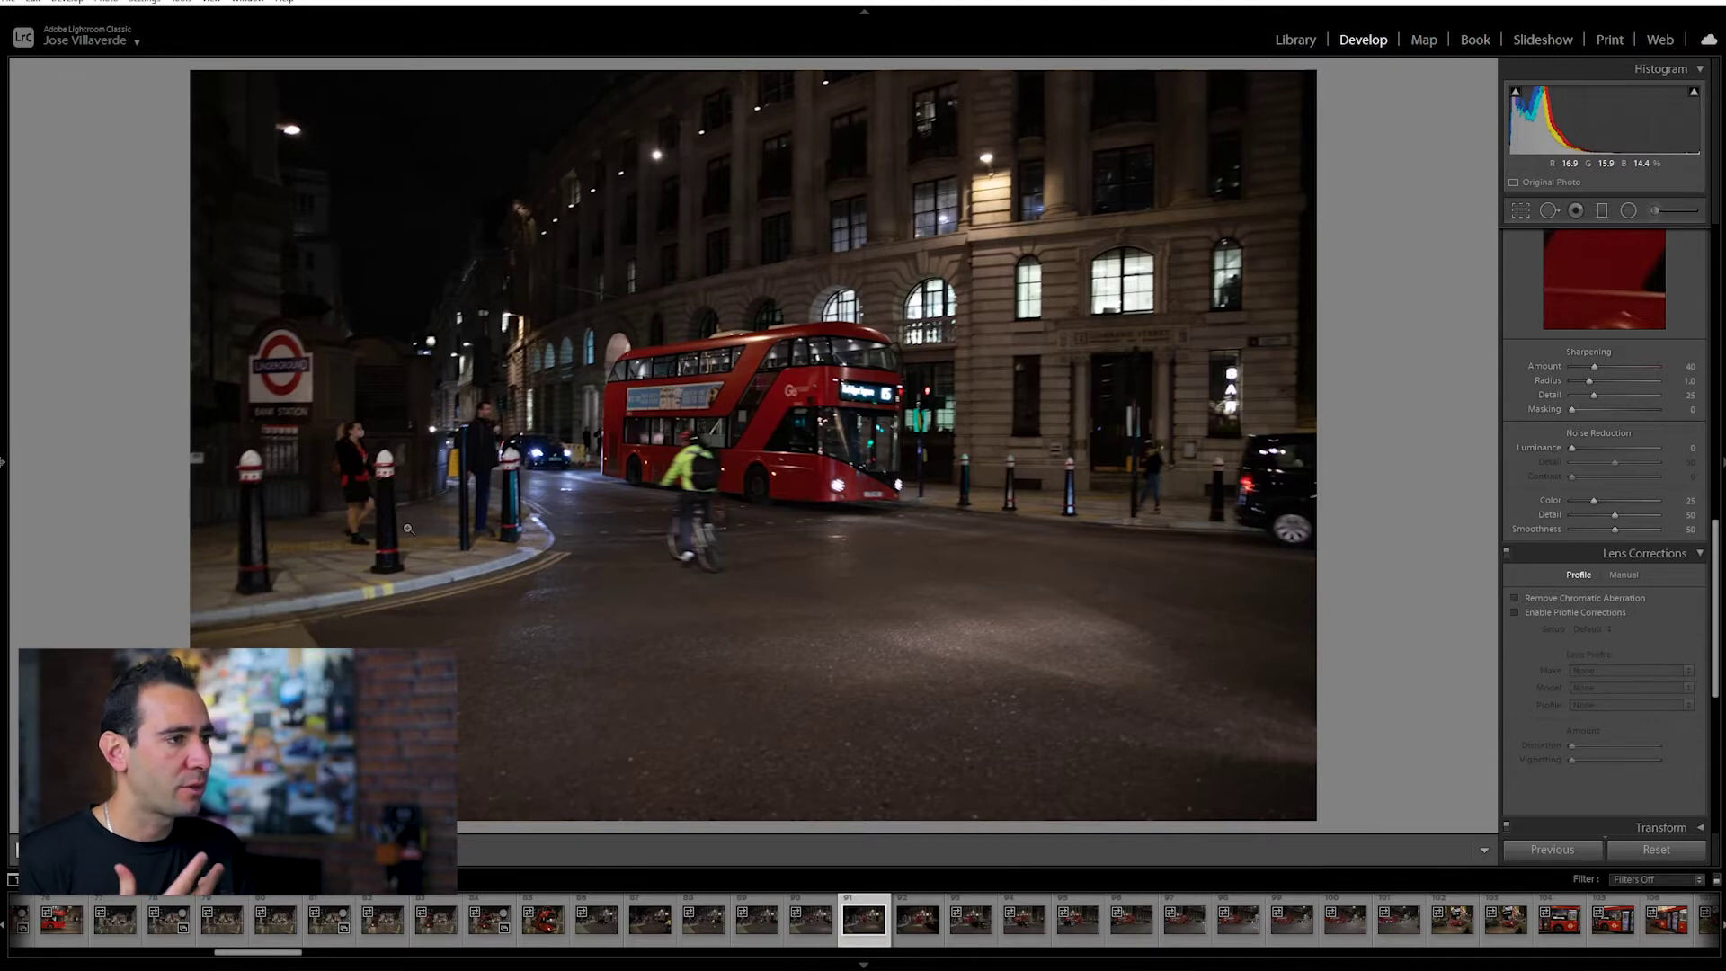
{"action": "key", "text": "Right"}
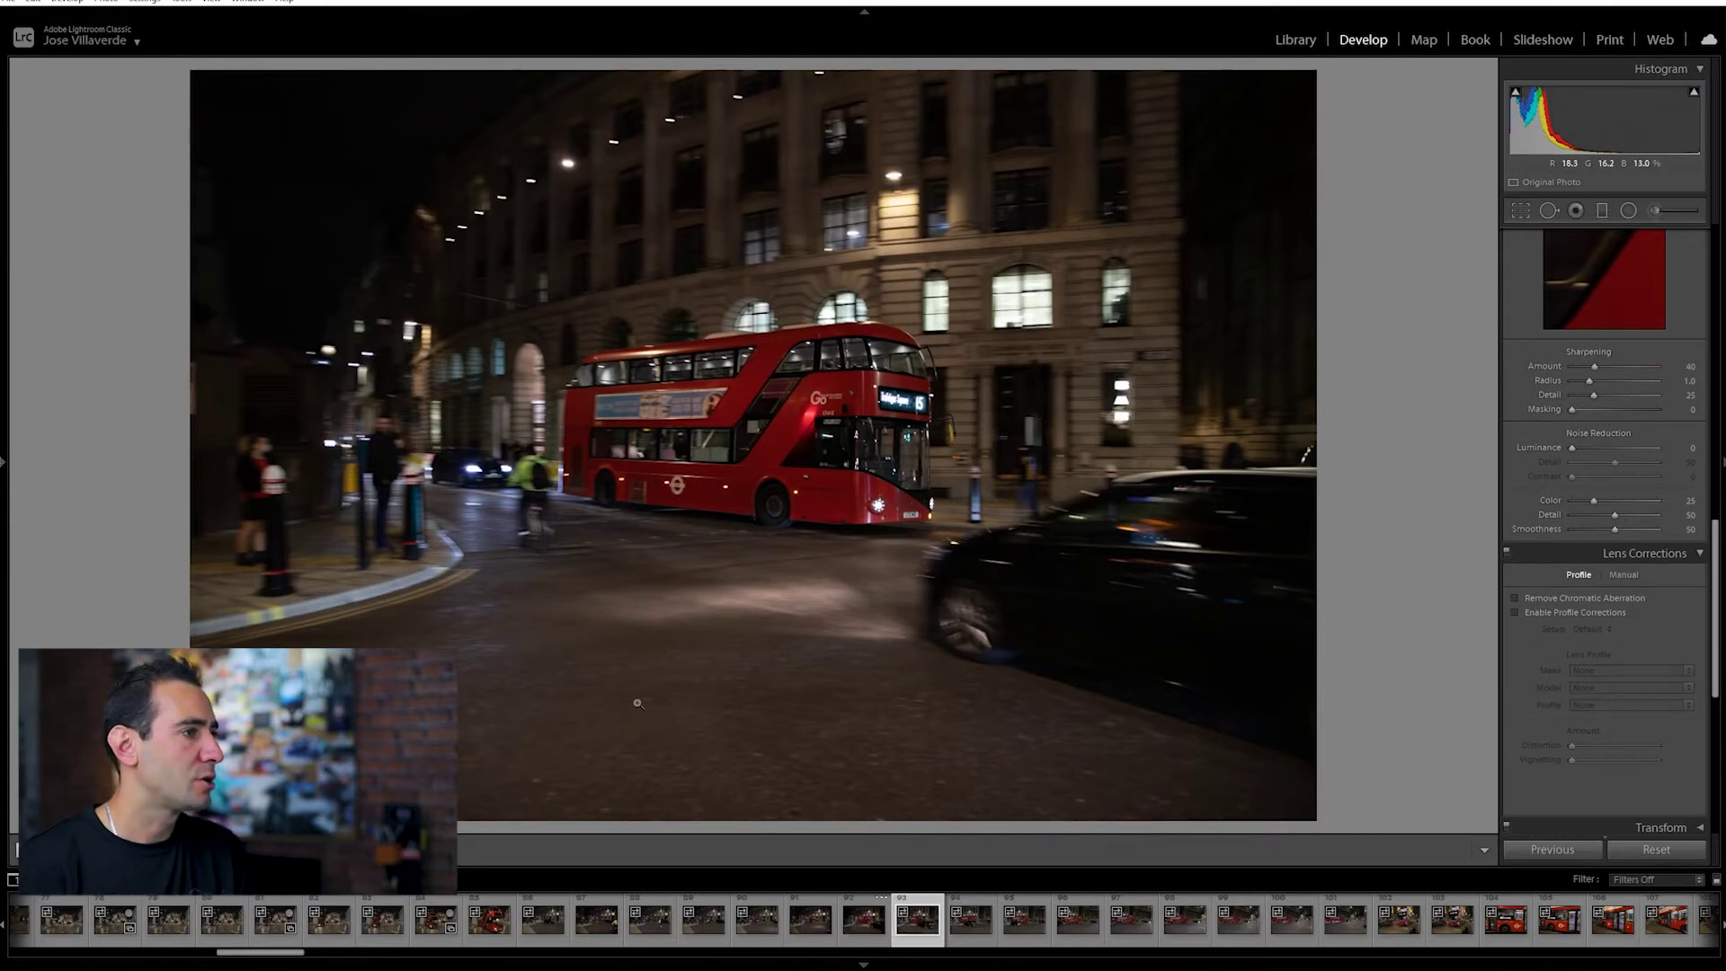
{"action": "key", "text": "Right"}
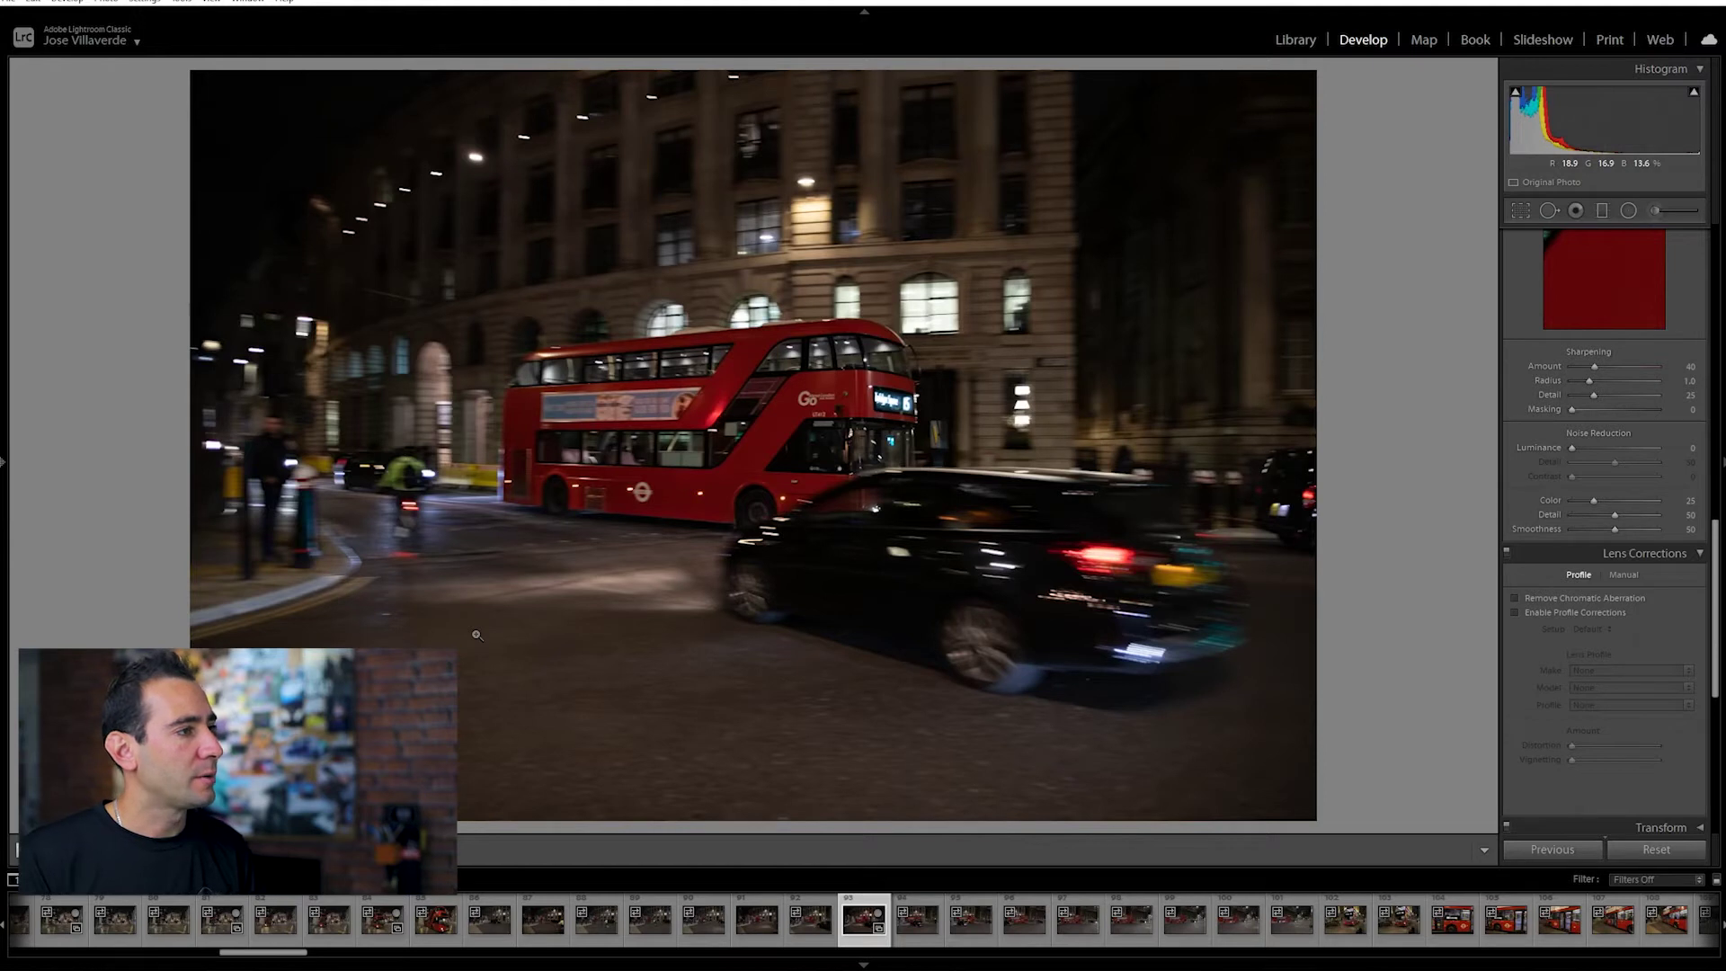
{"action": "key", "text": "Right"}
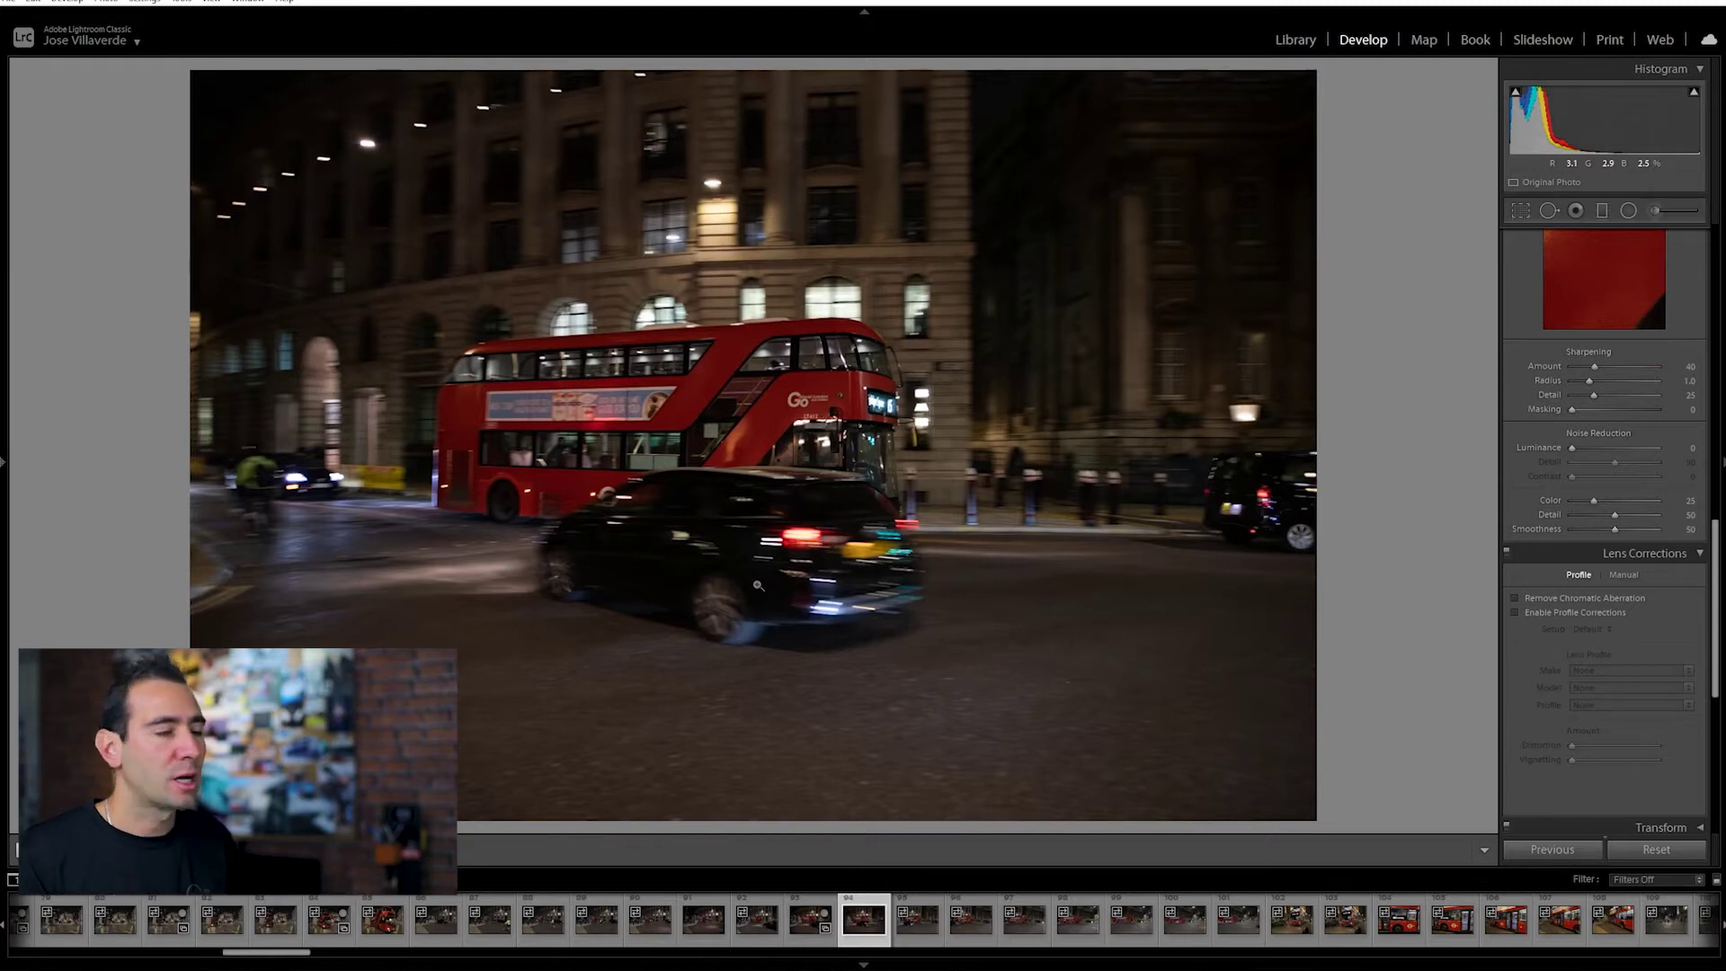
{"action": "key", "text": "Right"}
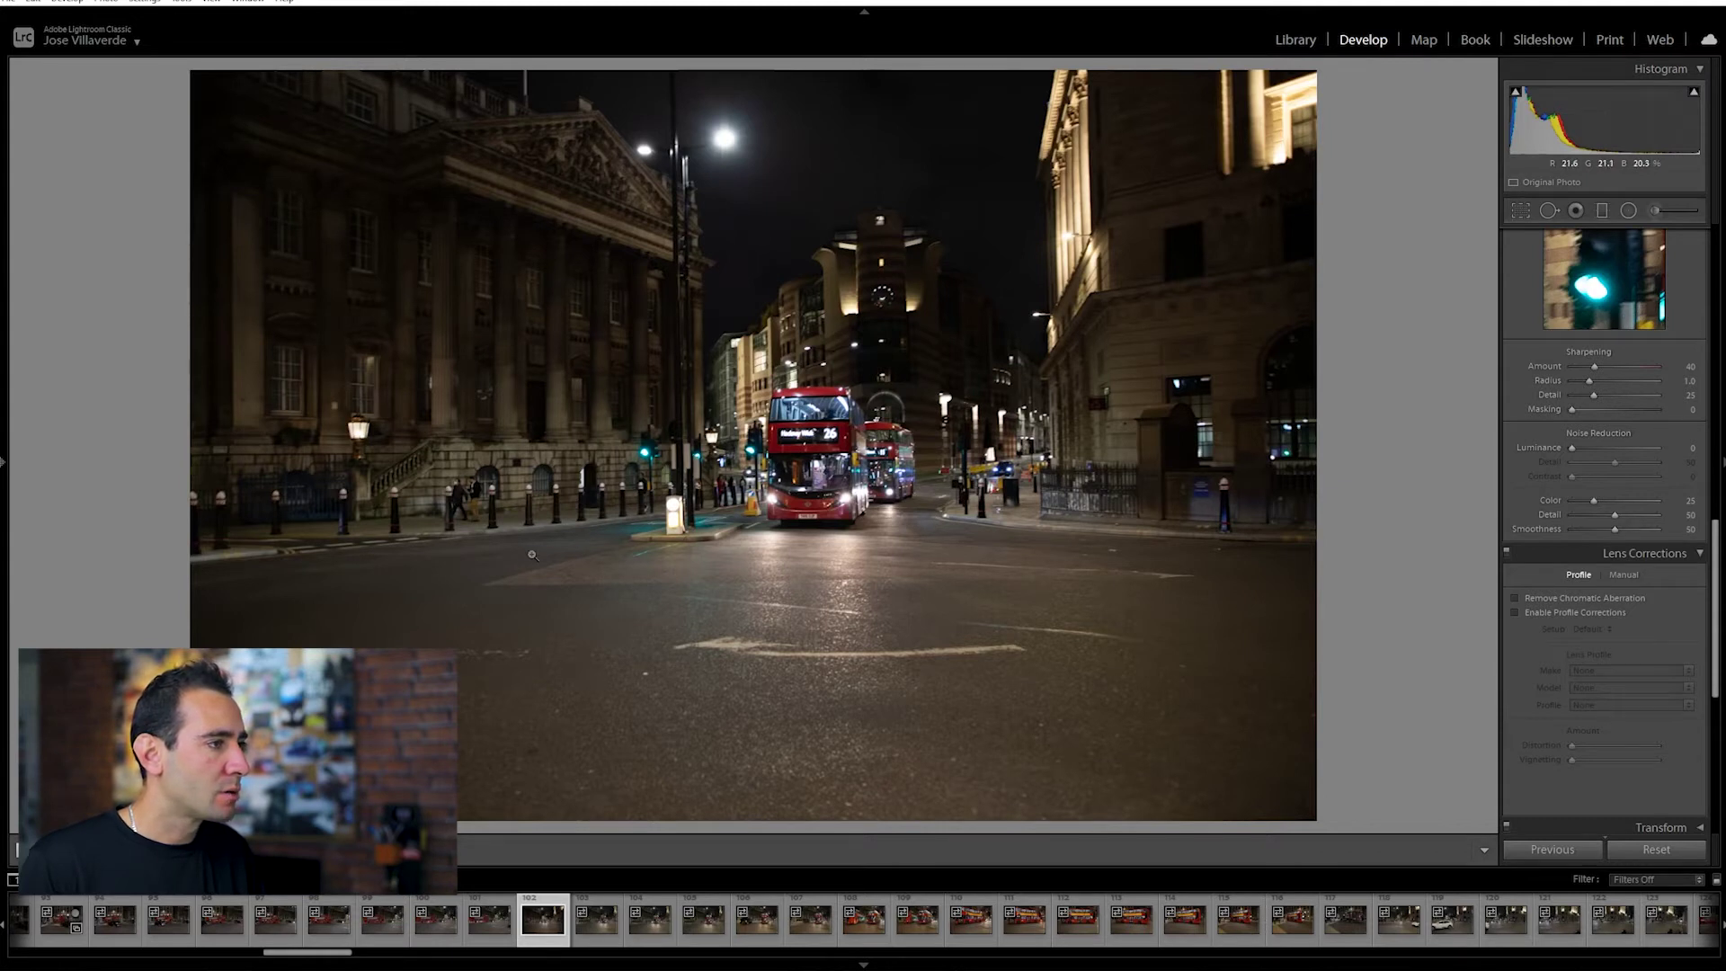
- Inspect the street beside the two buses in the distant Hackney Wick photo up close and compare it with the frames that follow
{"action": "left_click", "coordinate": [602, 942]}
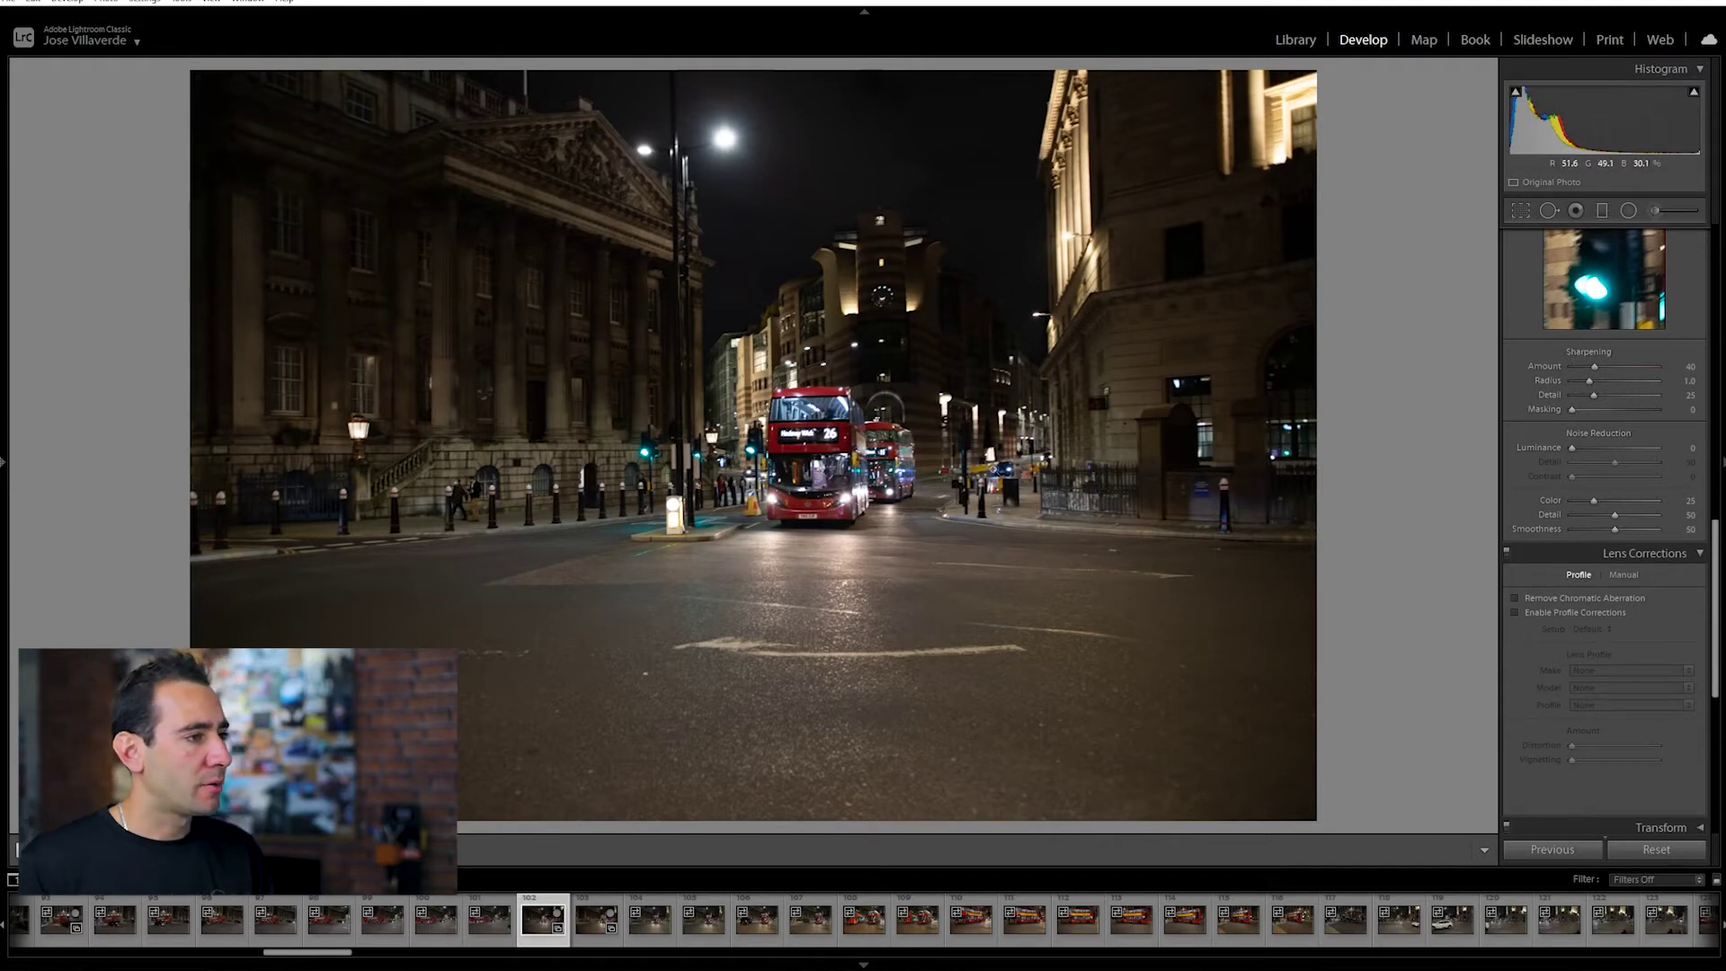
{"action": "left_click", "coordinate": [995, 469]}
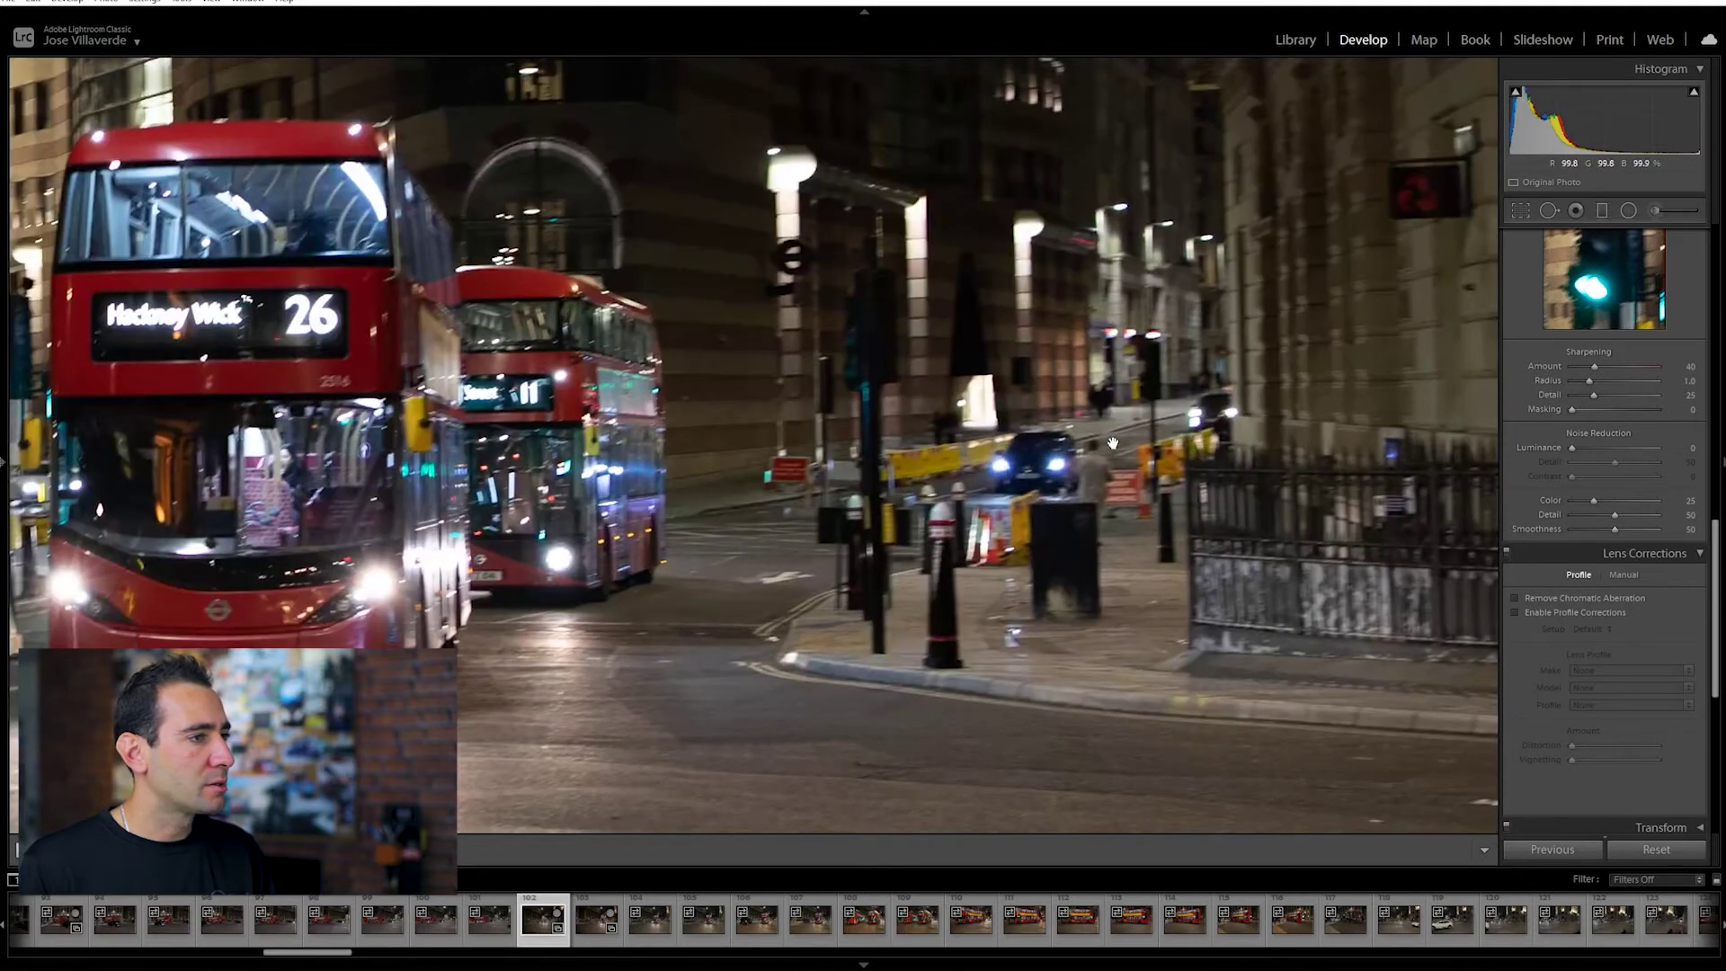
{"action": "left_click", "coordinate": [1114, 444]}
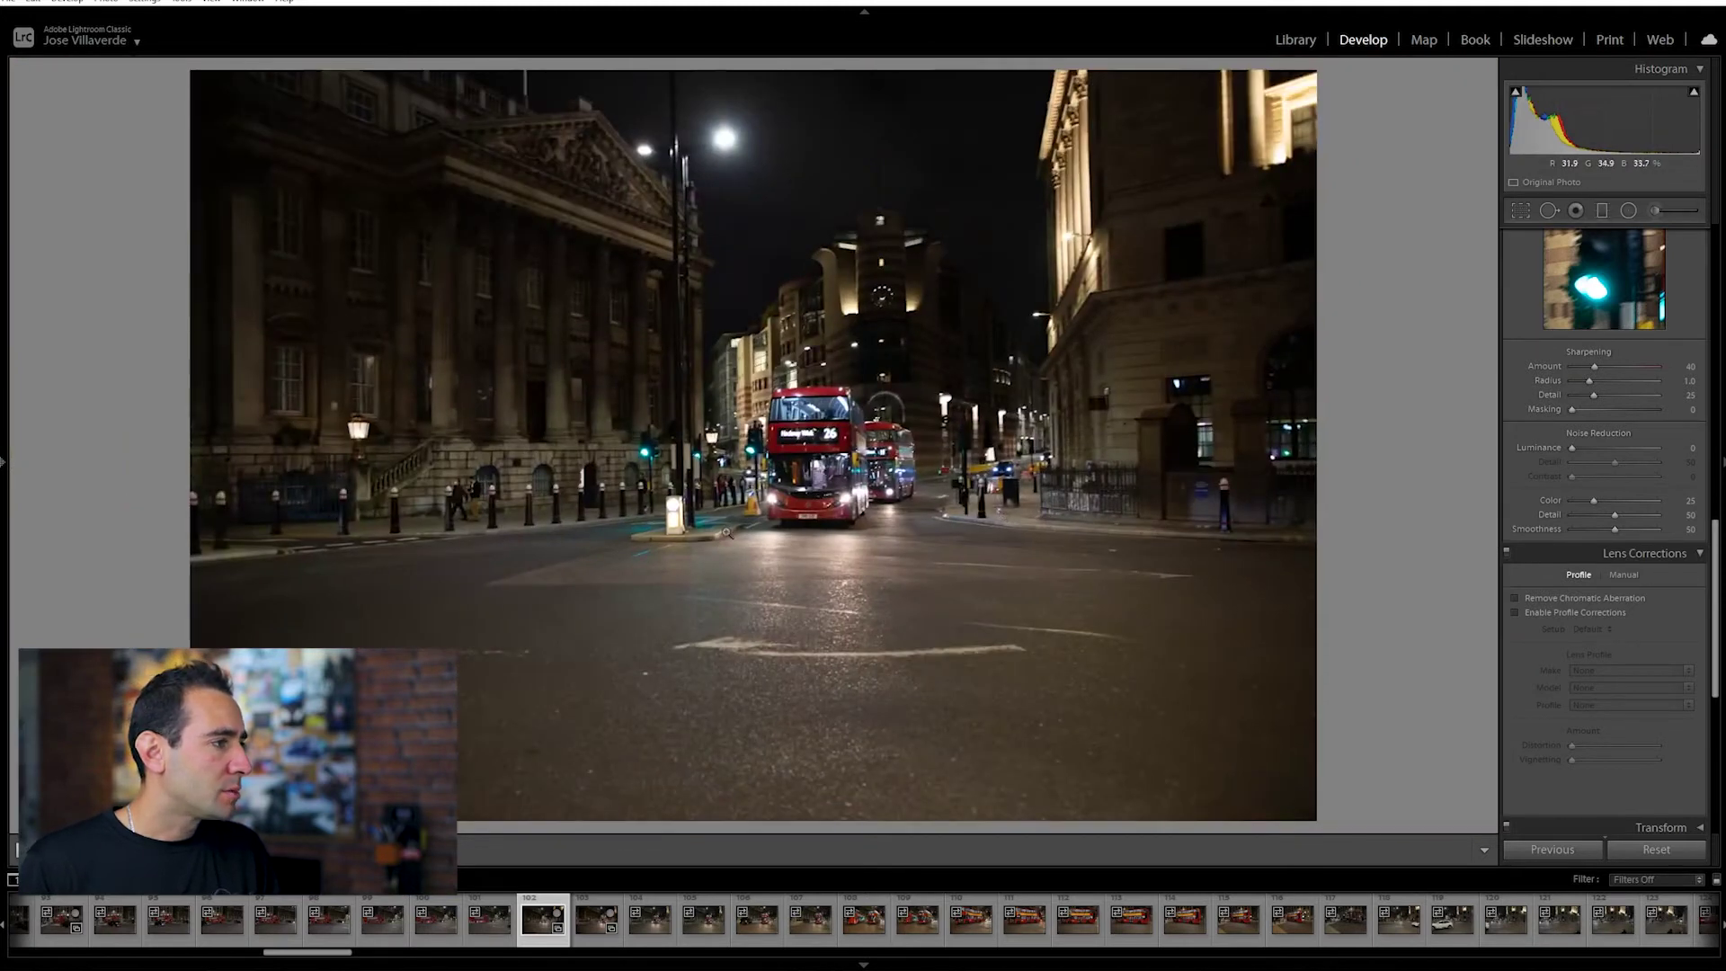
{"action": "key", "text": "Right"}
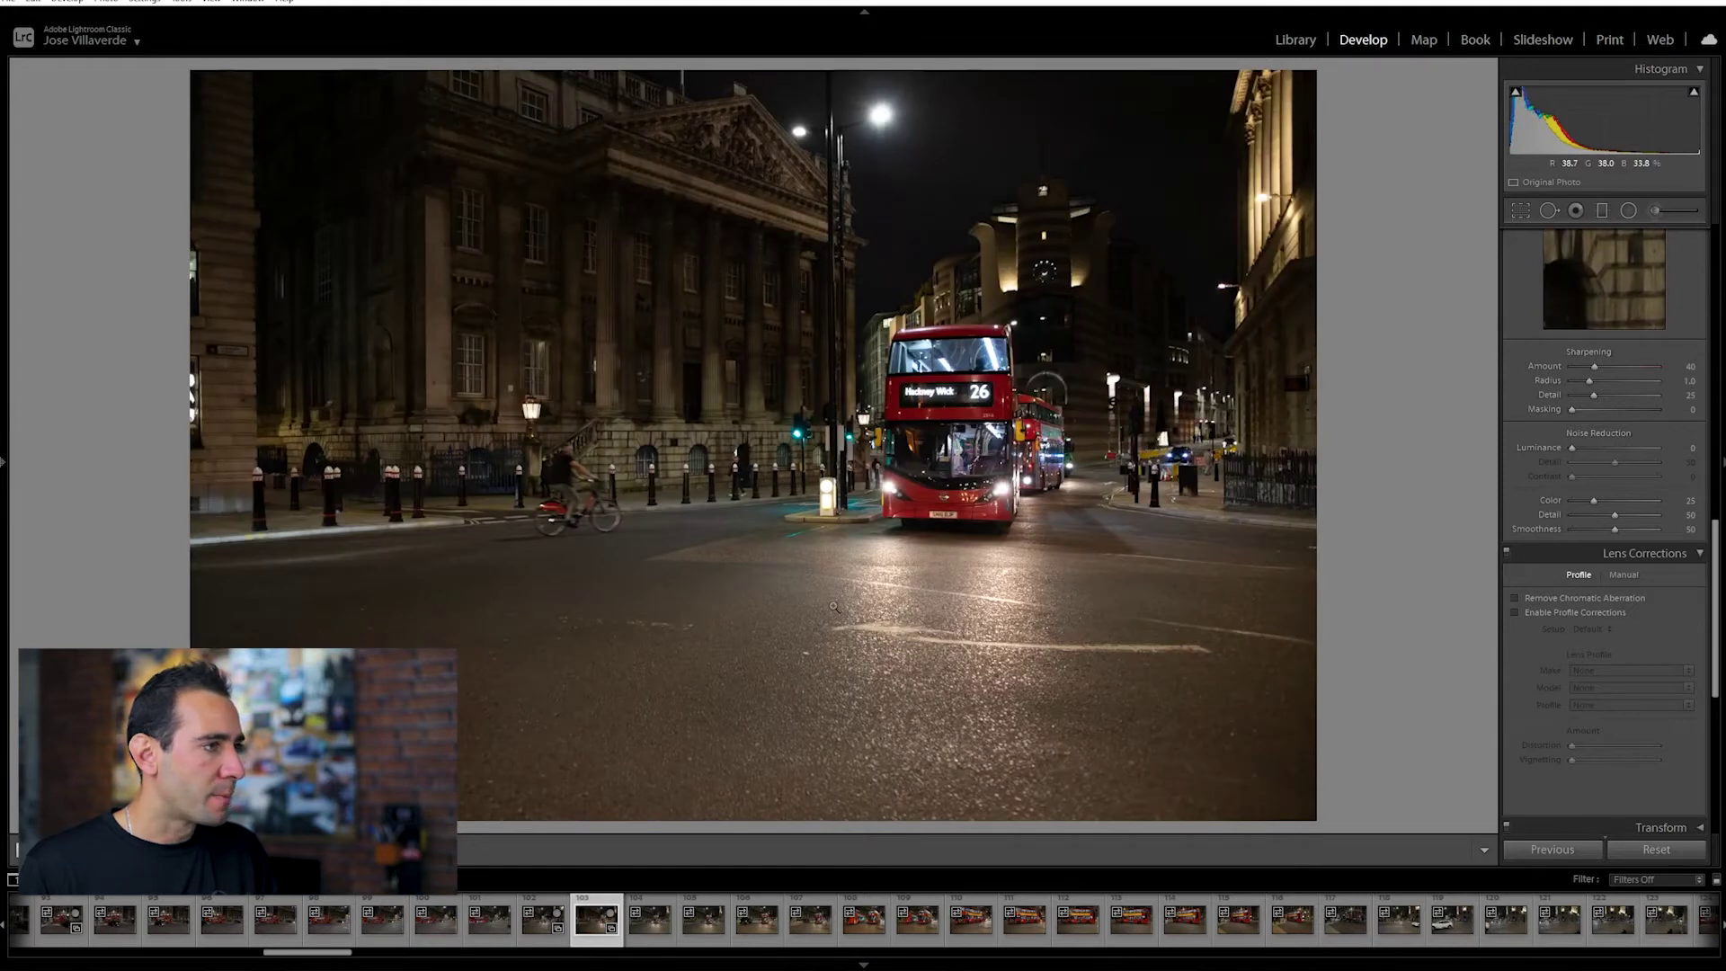
{"action": "key", "text": "Right"}
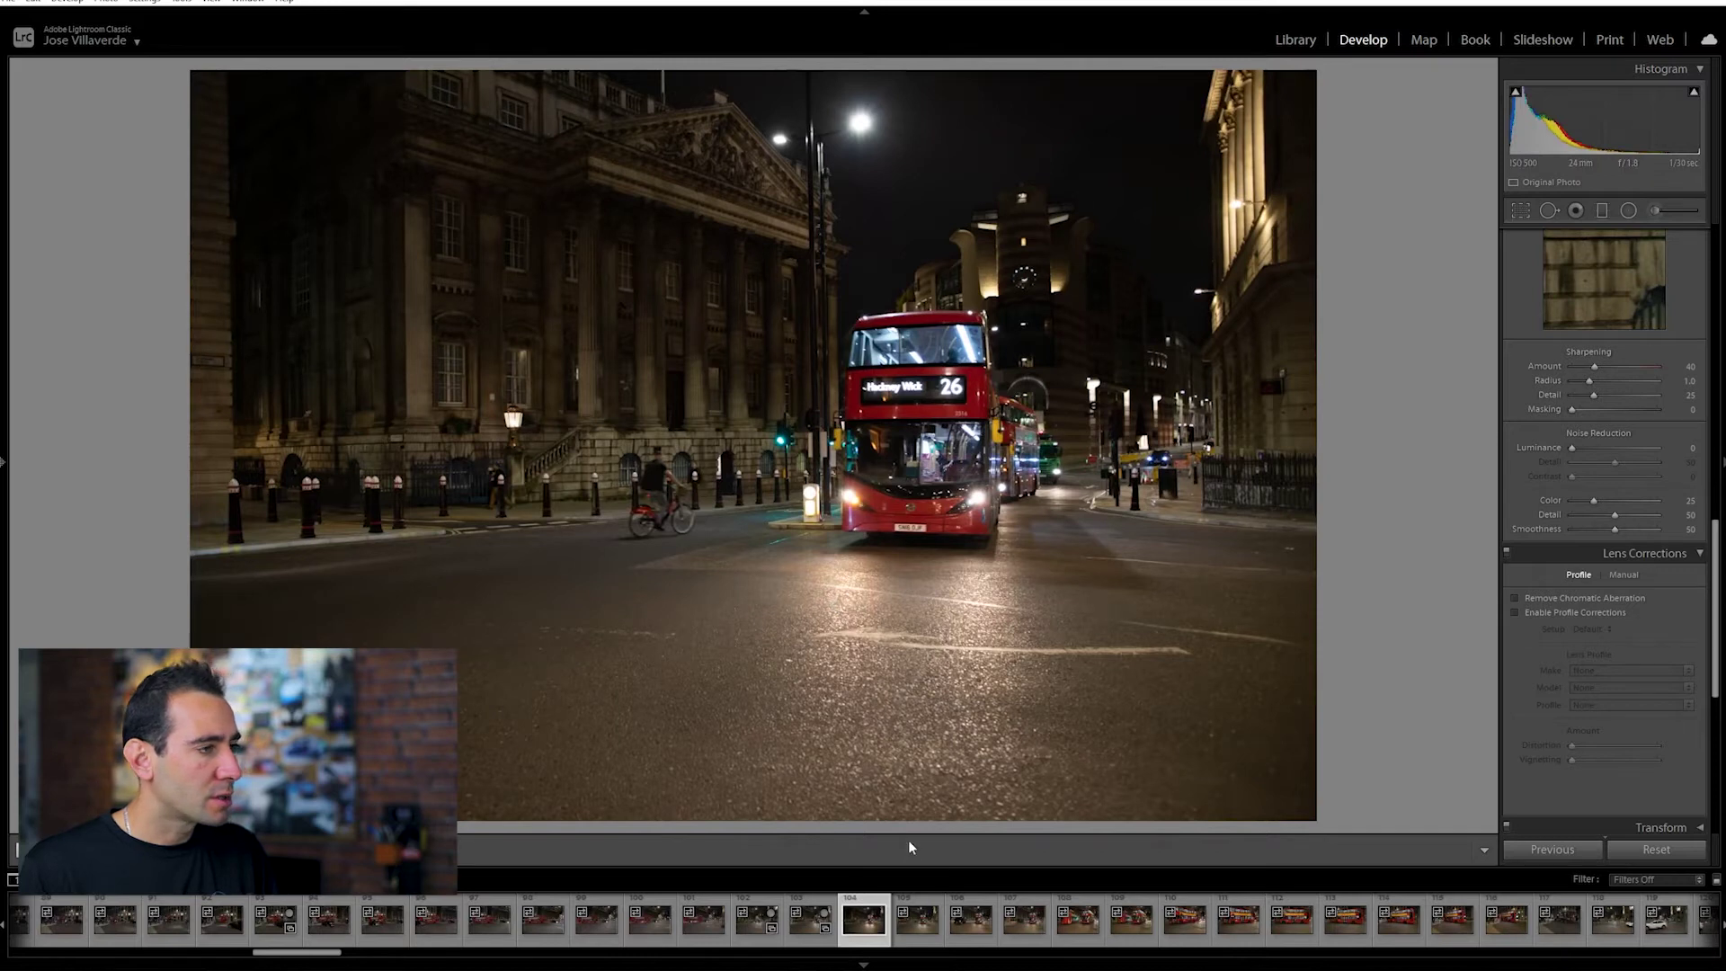
{"action": "key", "text": "Right"}
- Check the composition of two consecutive Hackney Wick bus frames with the cyclist against the crop overlay's thirds grid
{"action": "left_click", "coordinate": [1520, 210]}
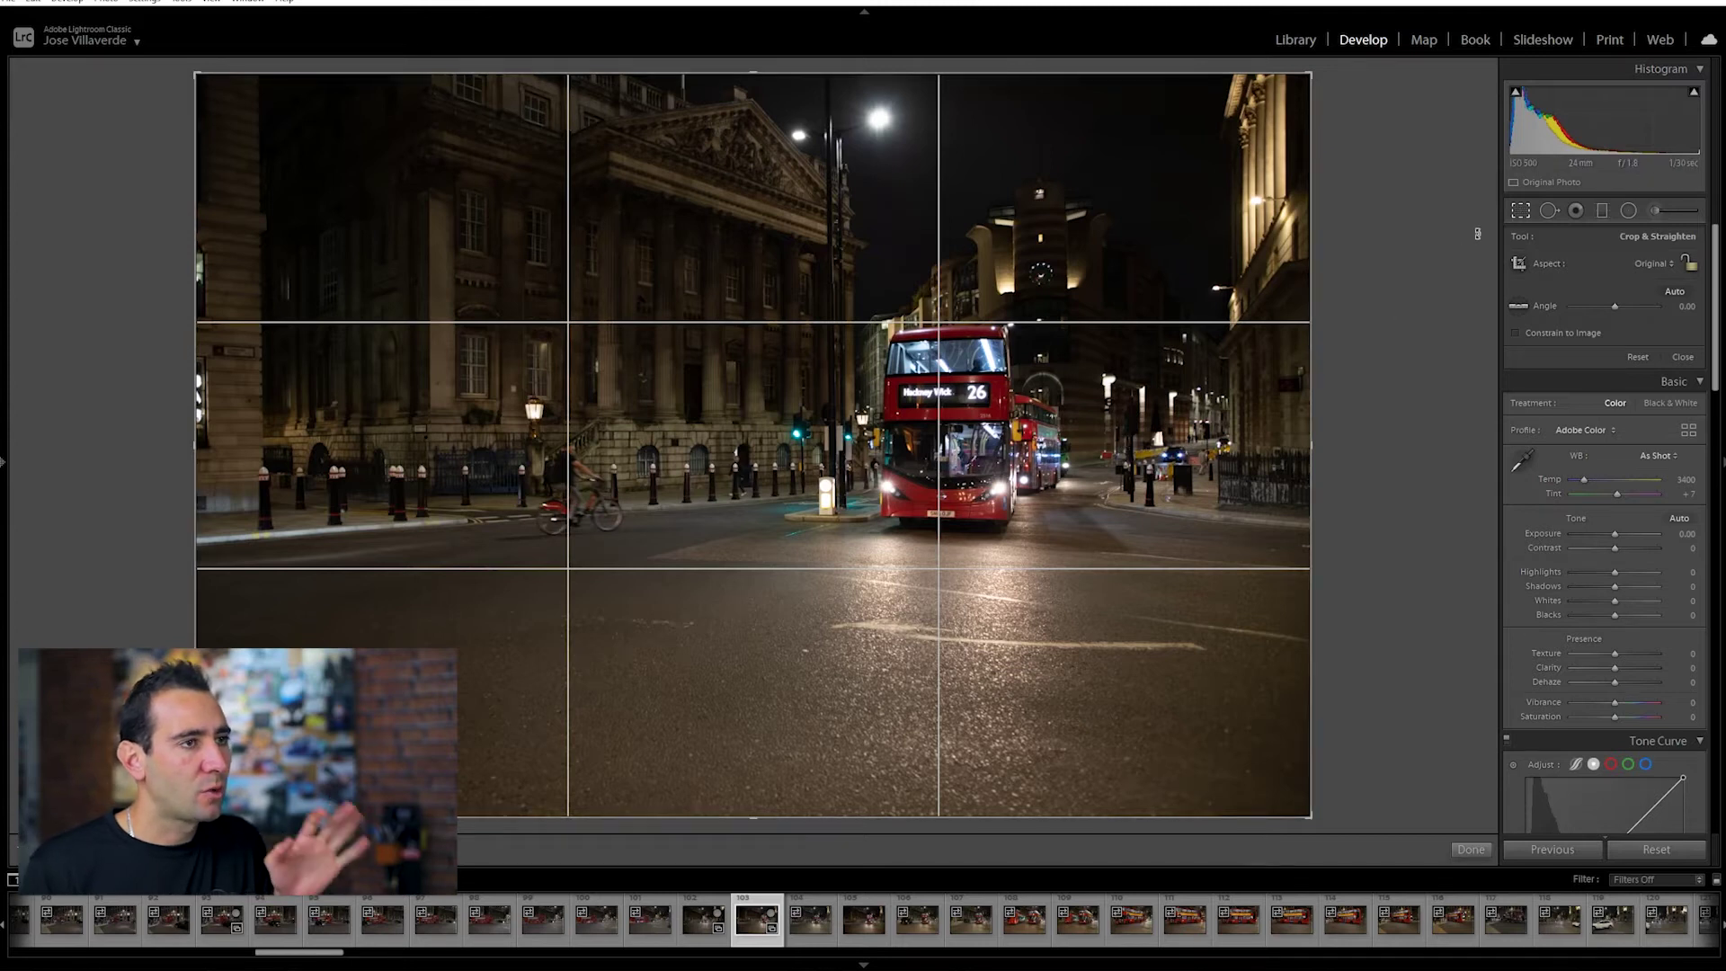
{"action": "left_click", "coordinate": [1520, 212]}
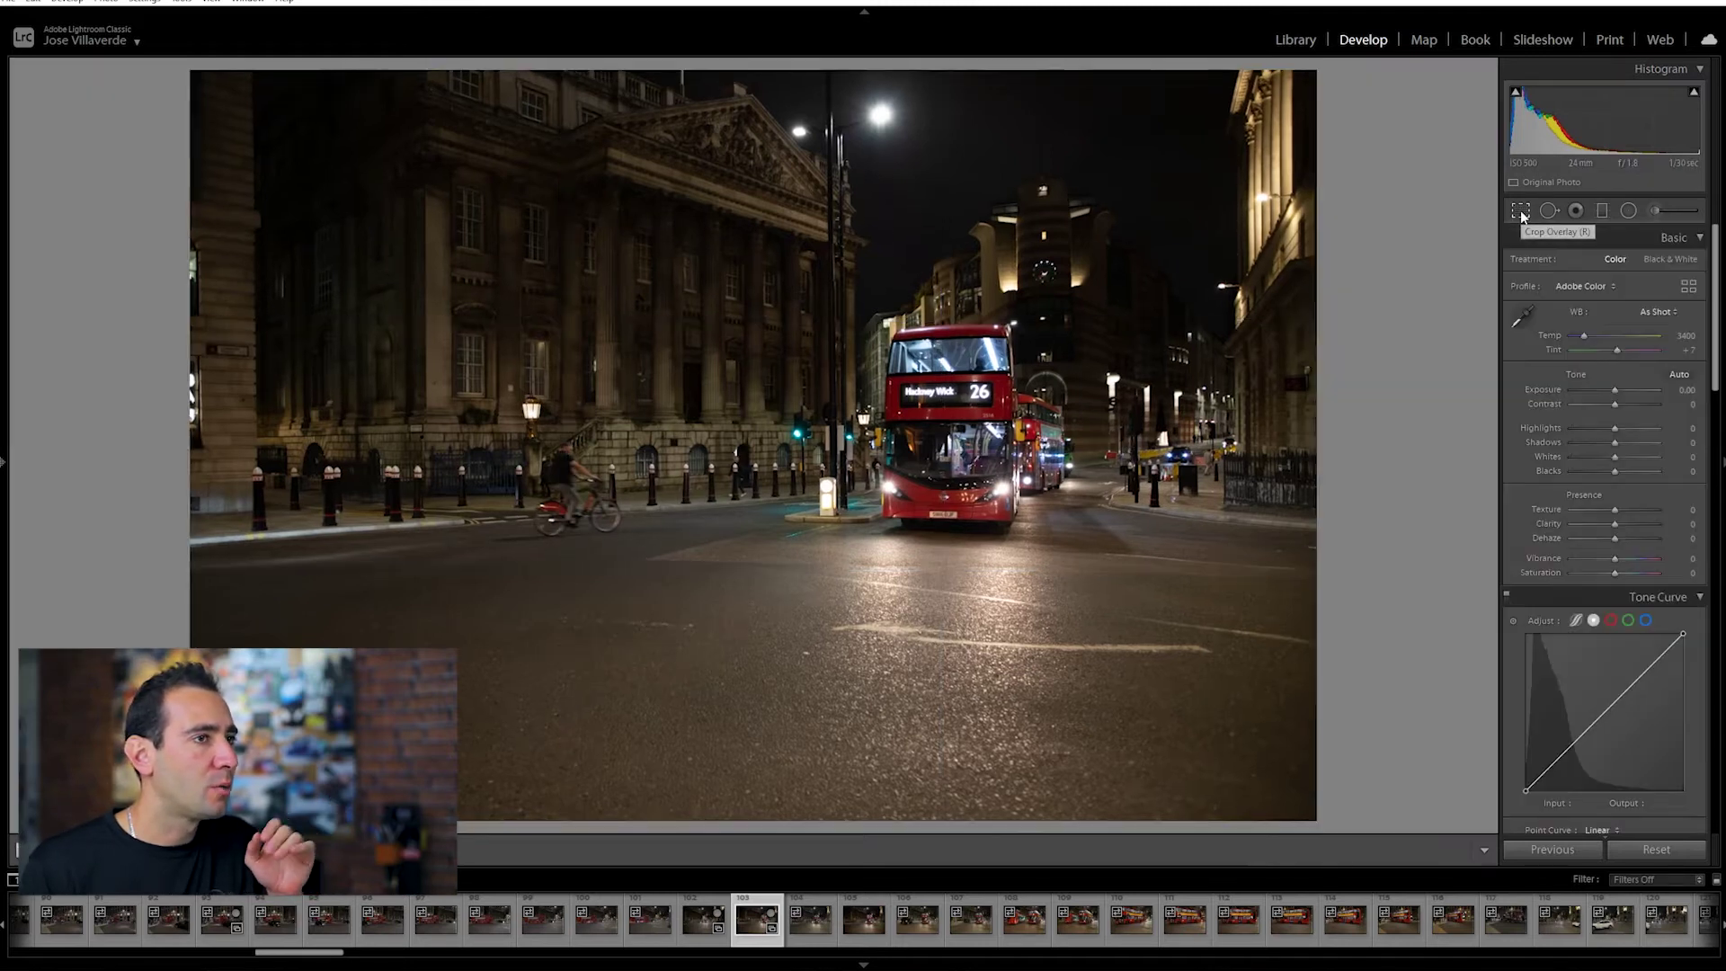
{"action": "left_click", "coordinate": [811, 918]}
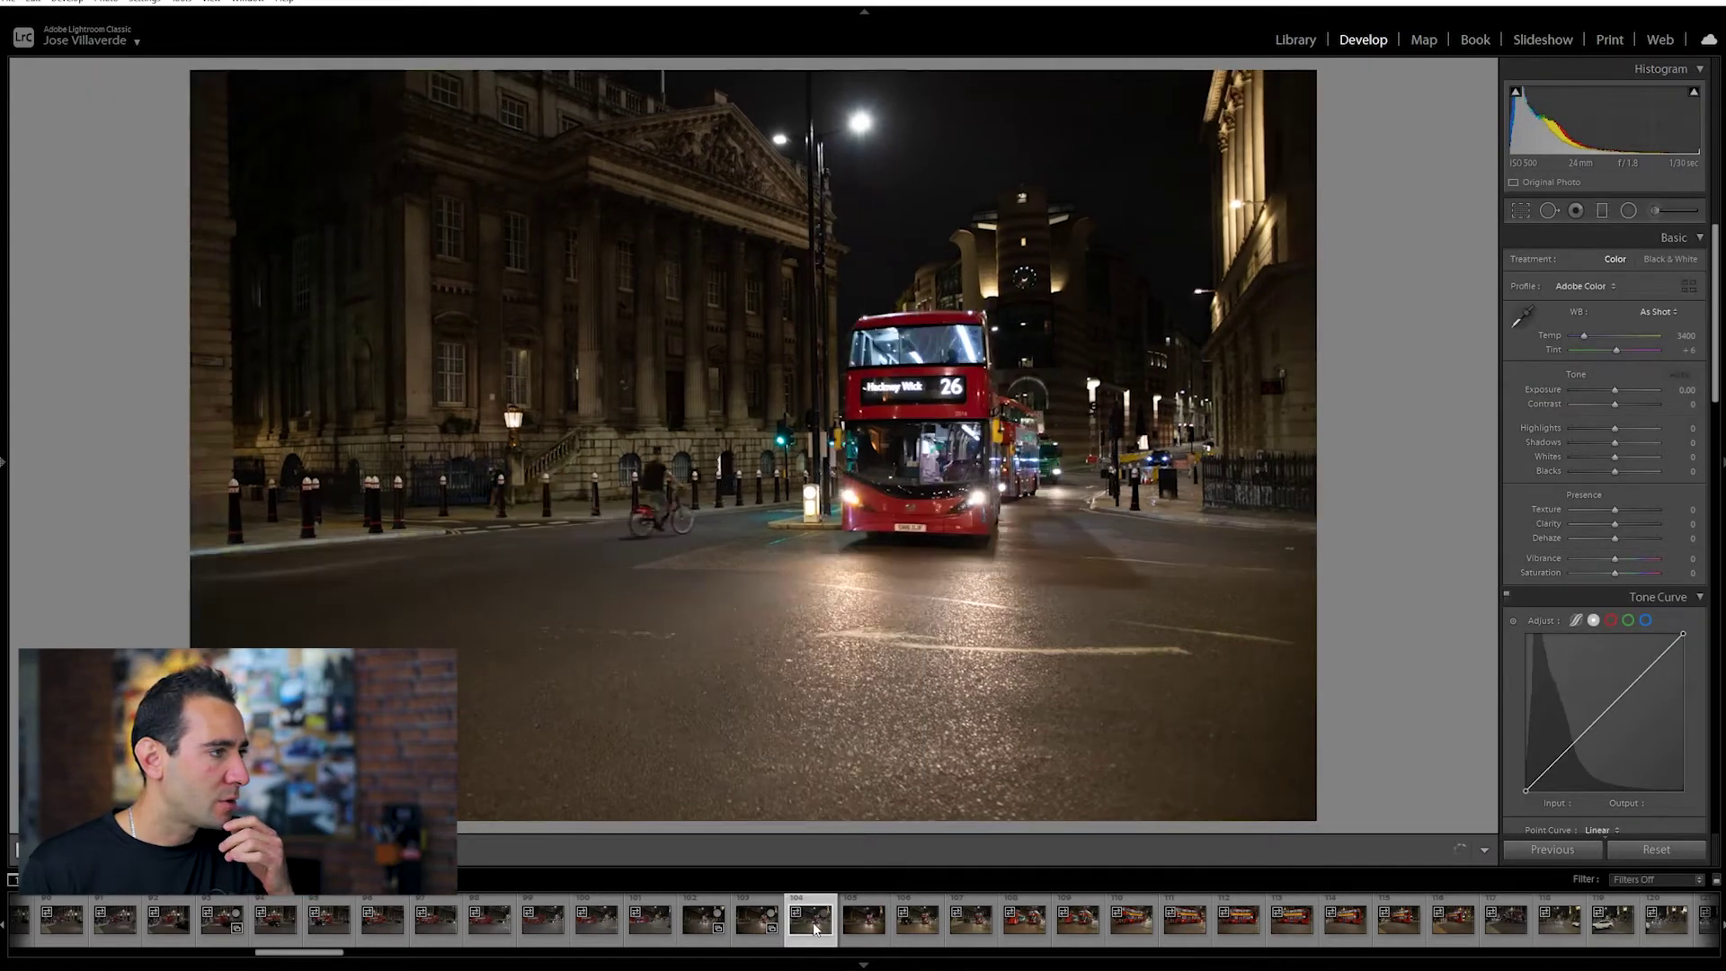
{"action": "left_click", "coordinate": [1519, 210]}
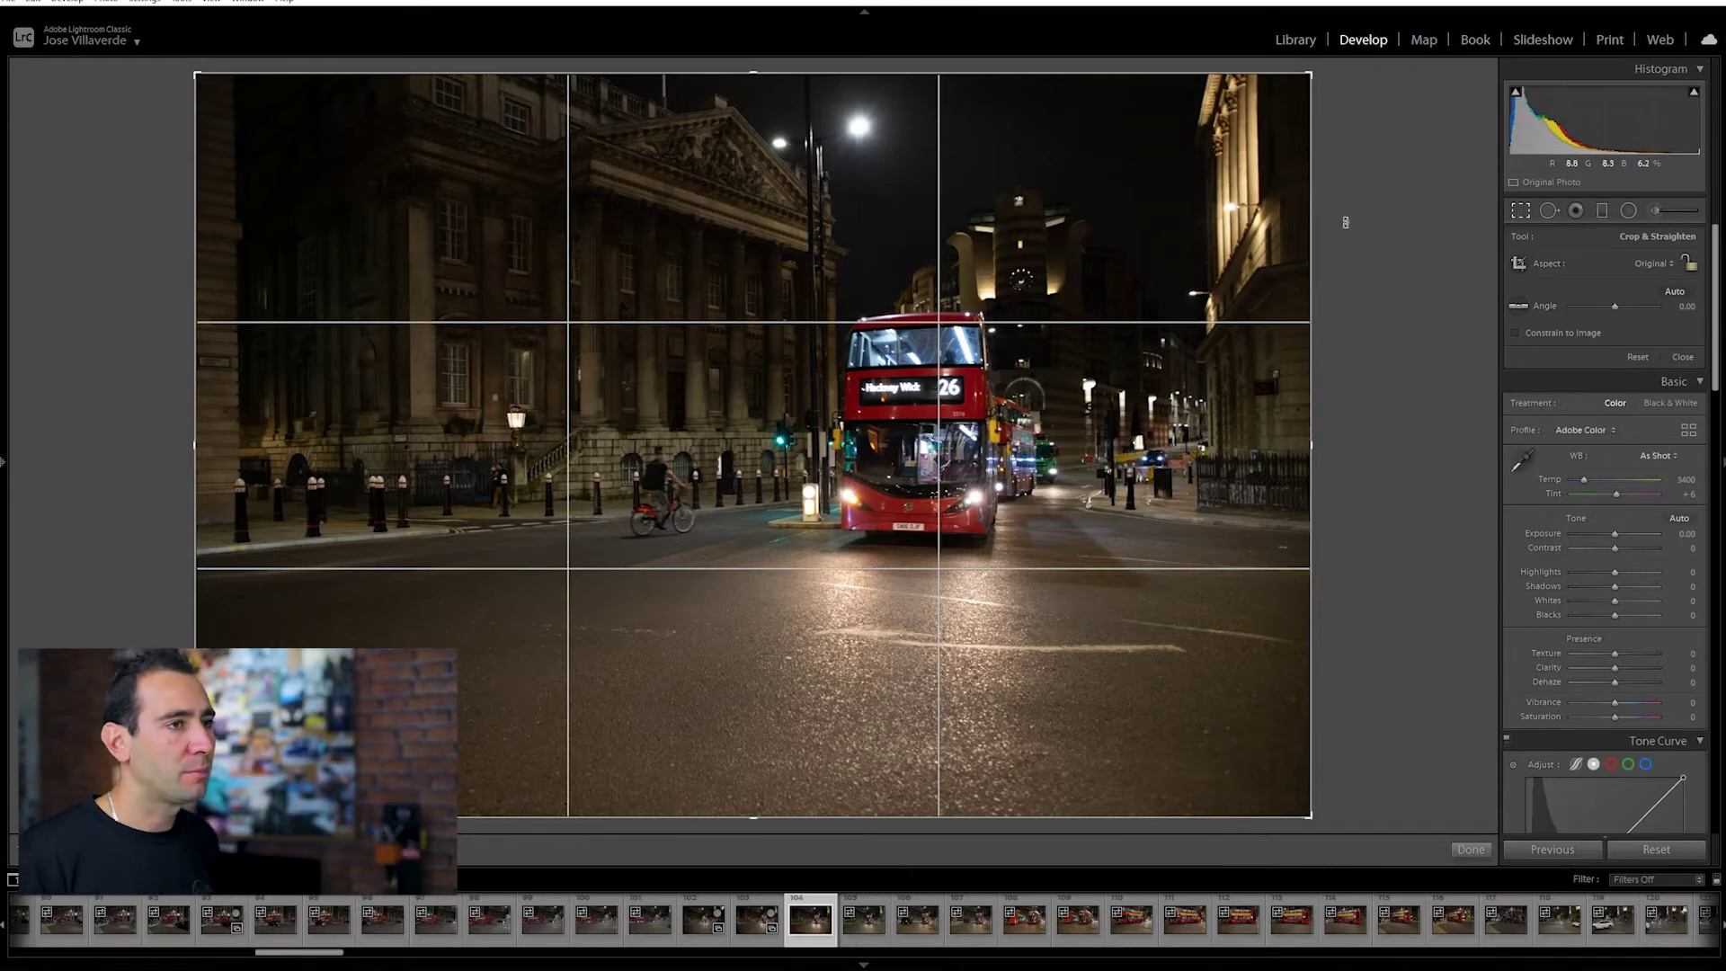
{"action": "left_click", "coordinate": [1518, 212]}
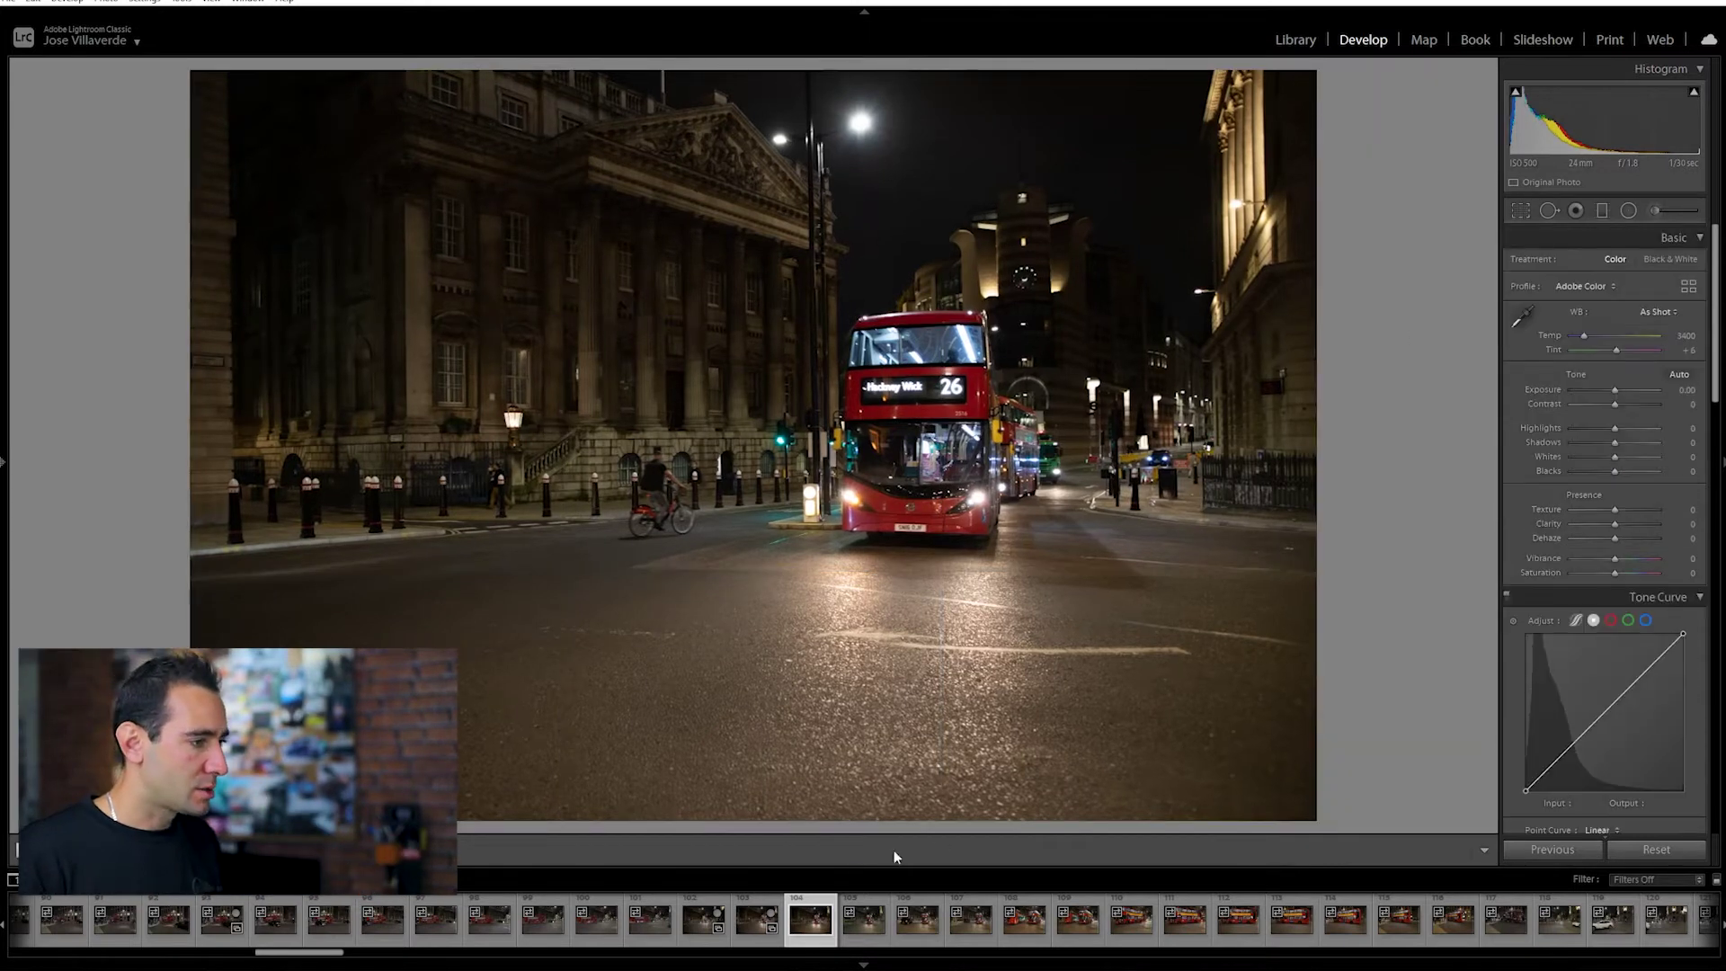
- Compare the earlier Hackney Wick cyclist frame with the closer bus frames that follow it
{"action": "left_click", "coordinate": [755, 926]}
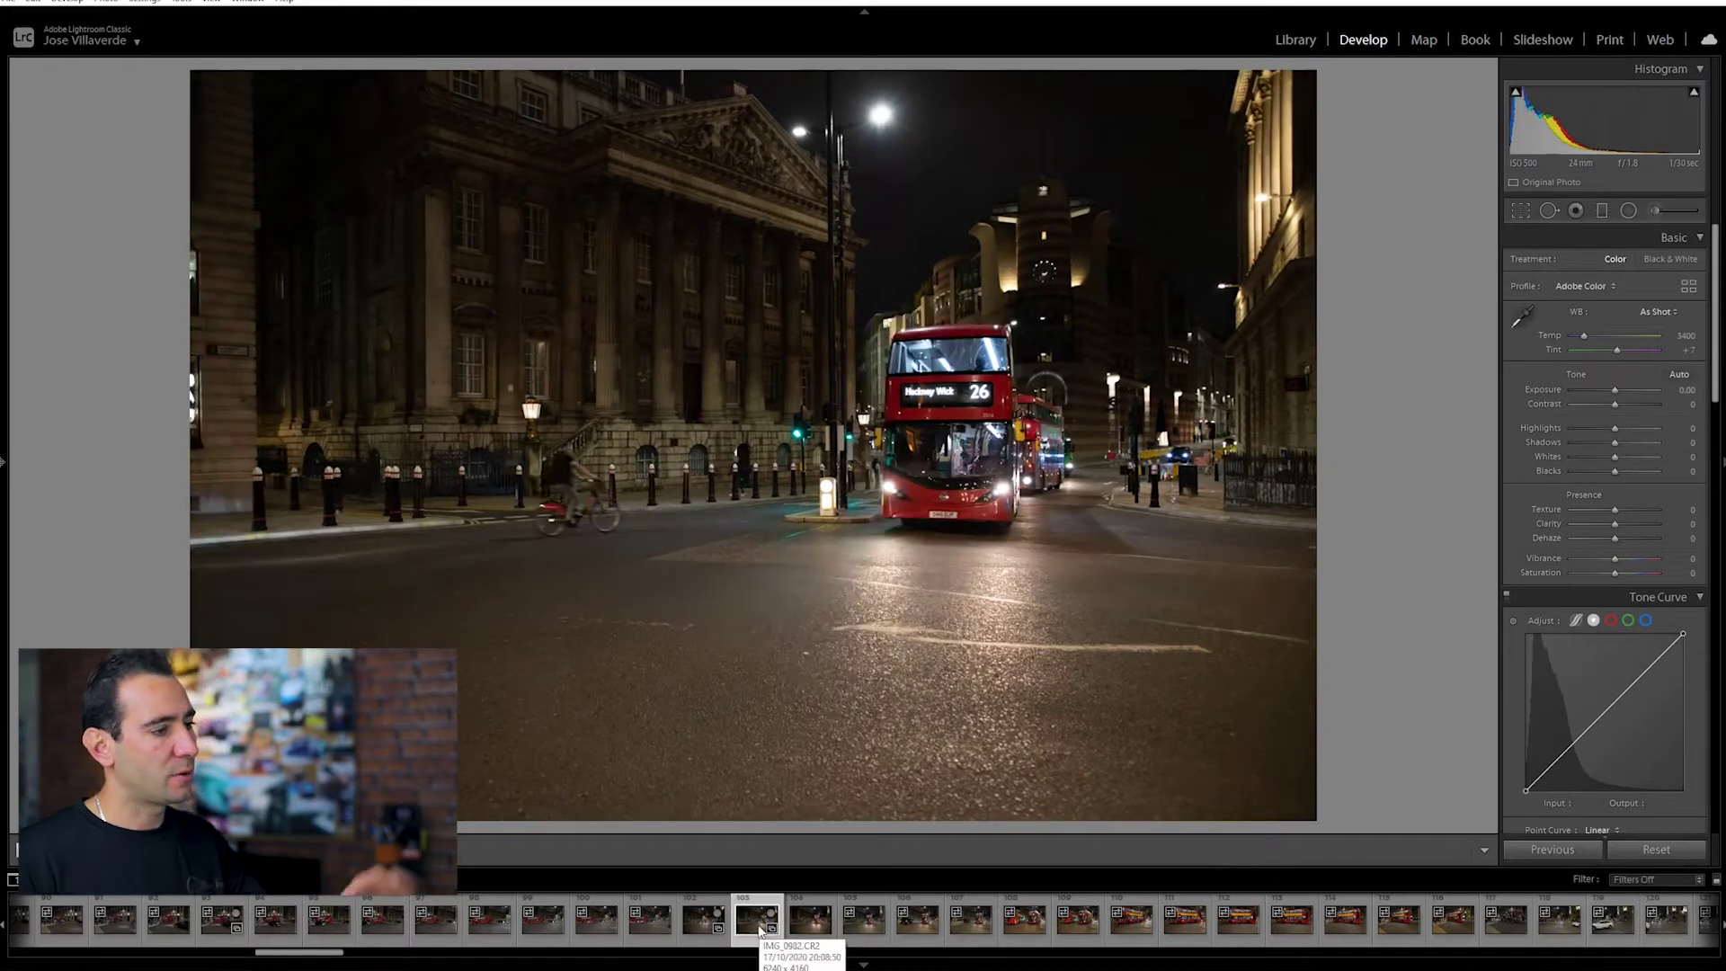
{"action": "left_click", "coordinate": [858, 930]}
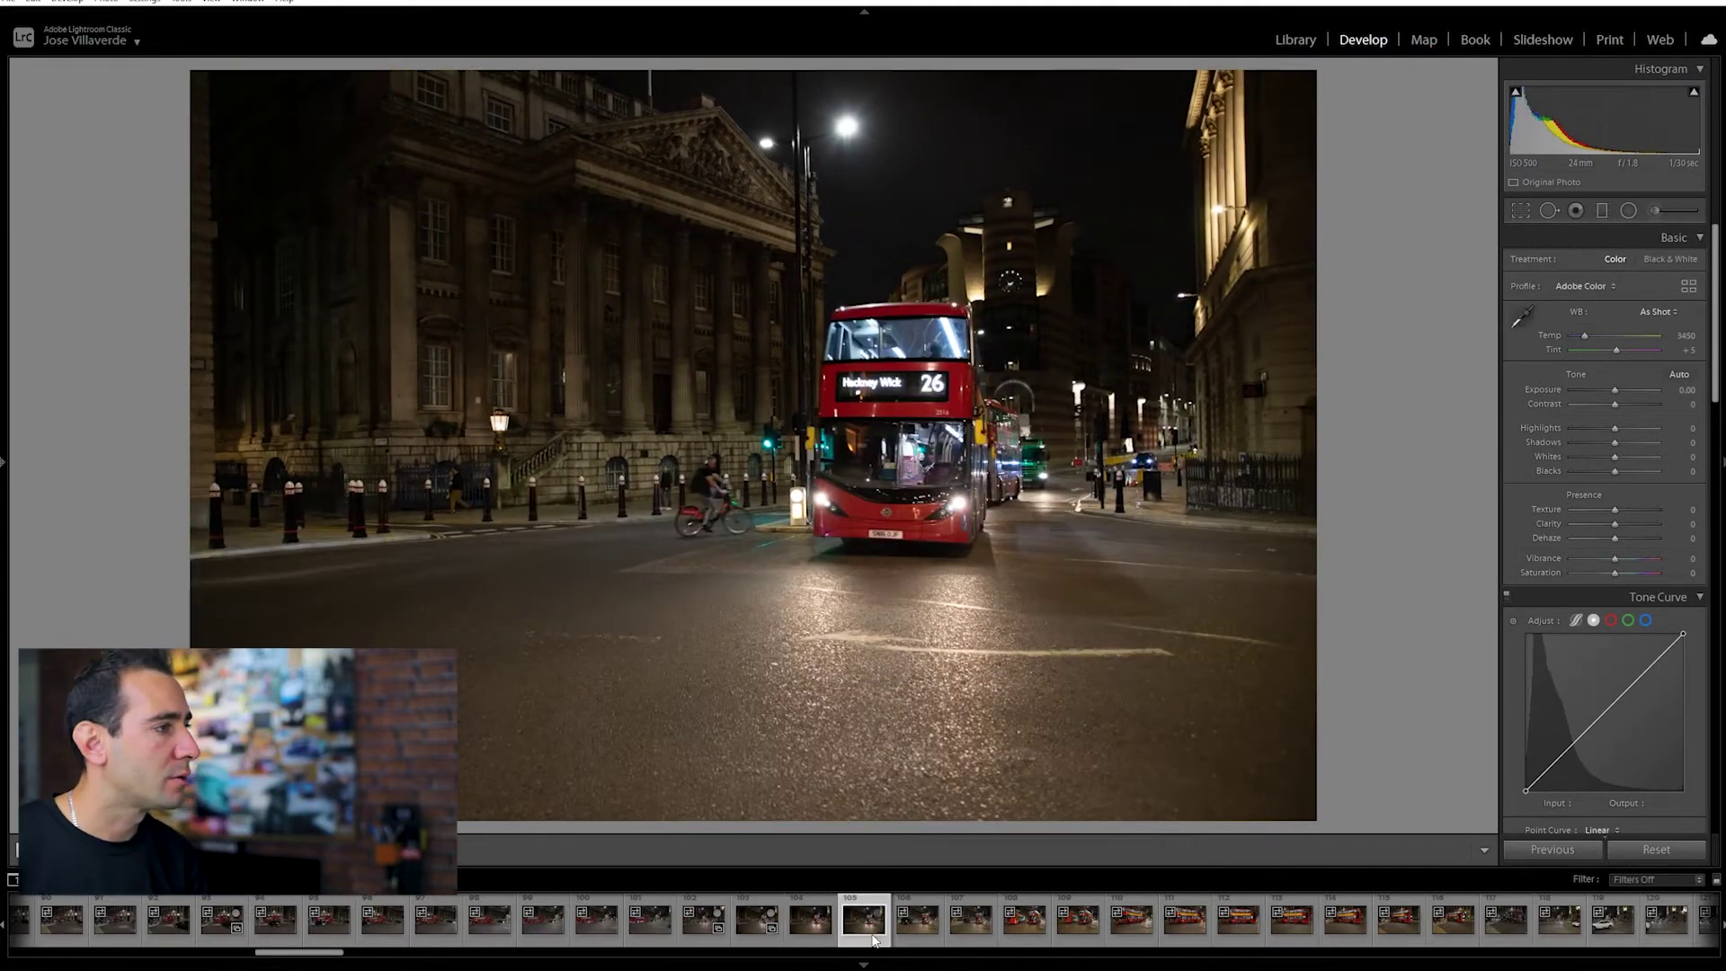
{"action": "key", "text": "Right"}
{"action": "left_click", "coordinate": [872, 935]}
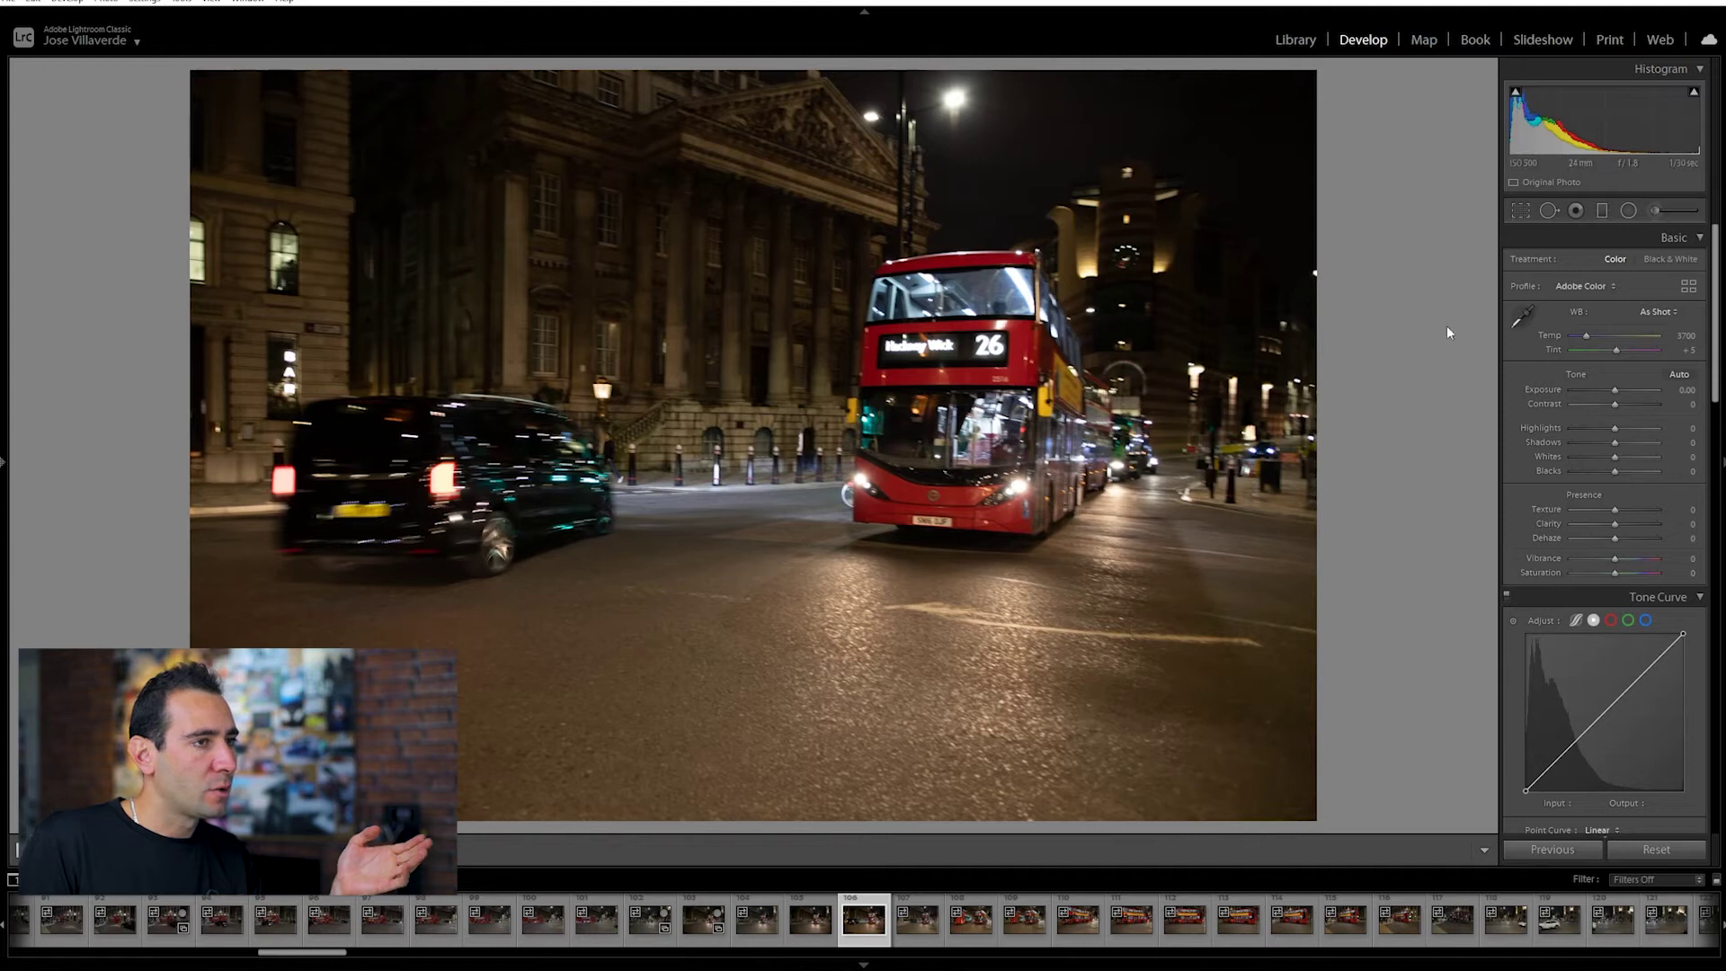
- Check the large black van and bus frame against the crop overlay's thirds grid and compare it with the following frame
{"action": "left_click", "coordinate": [1521, 212]}
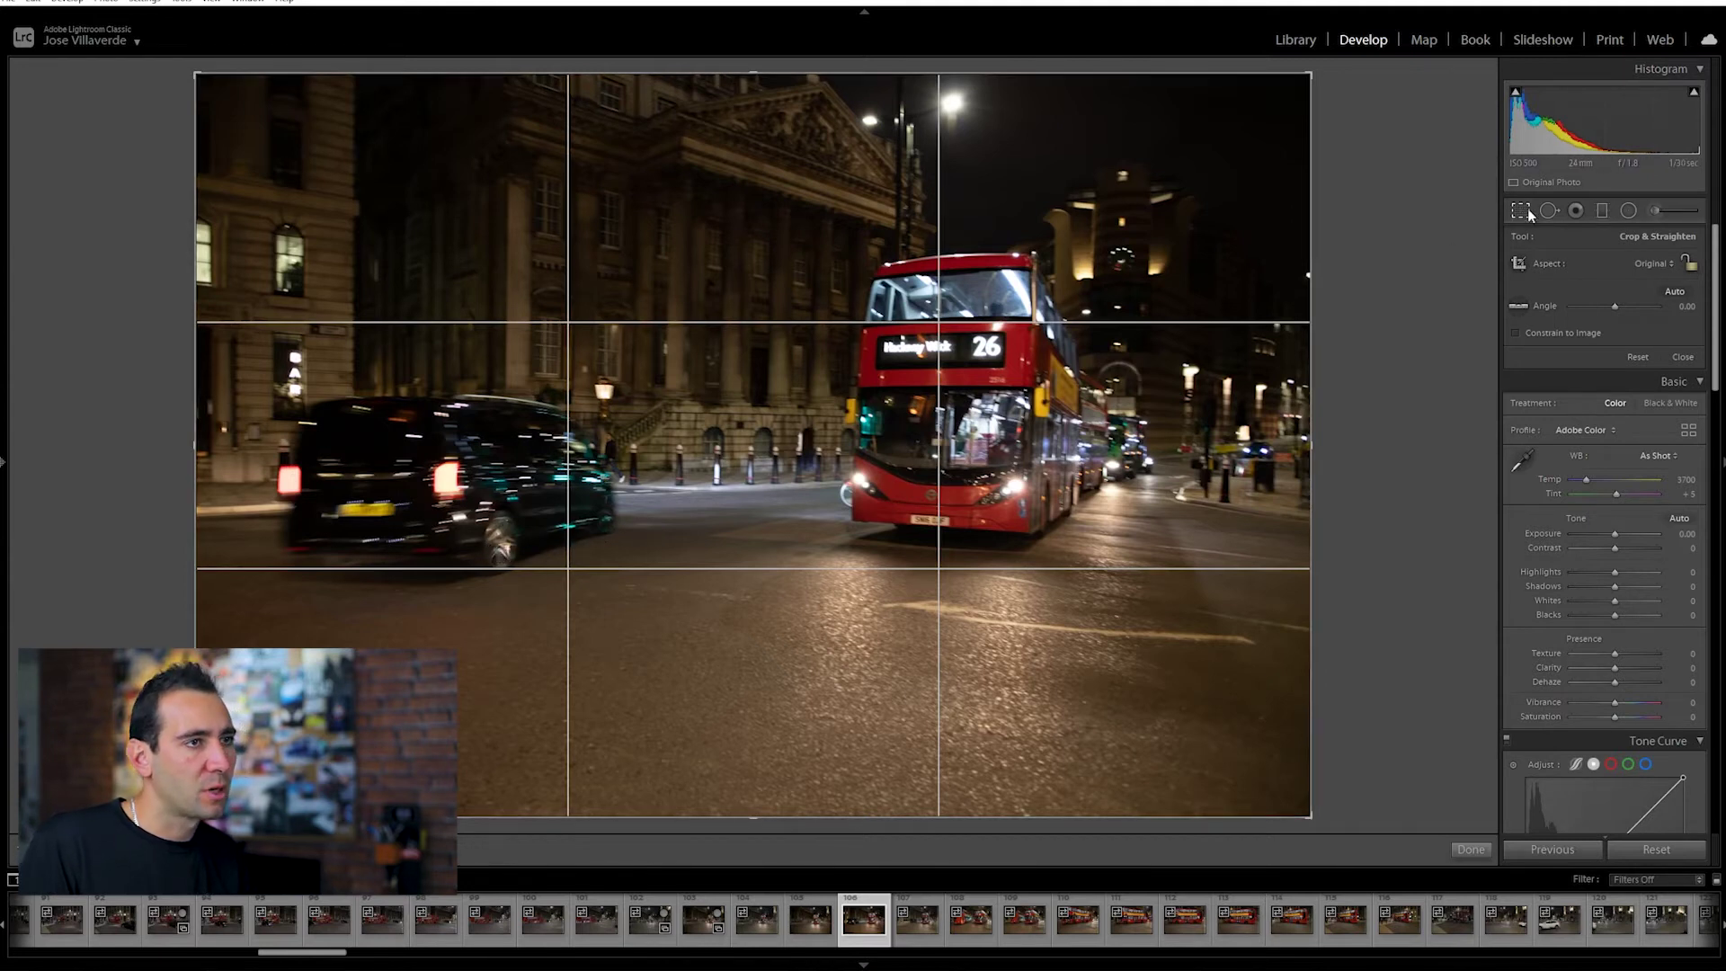
{"action": "key", "text": "r"}
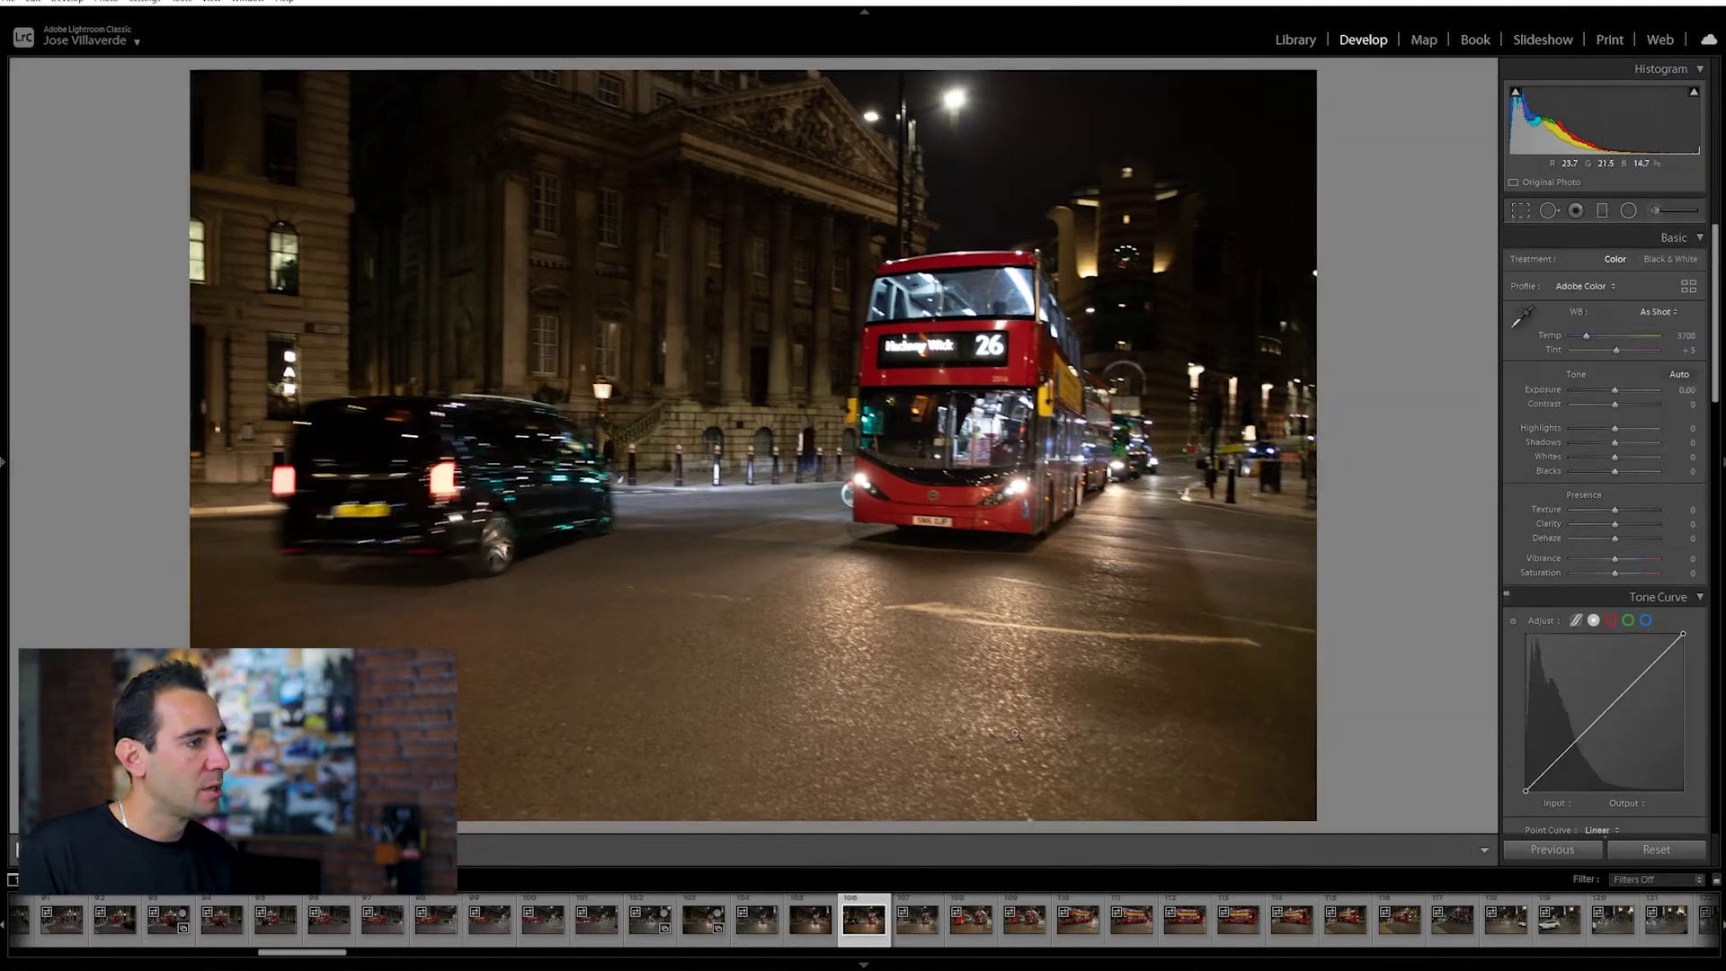
{"action": "left_click", "coordinate": [917, 927]}
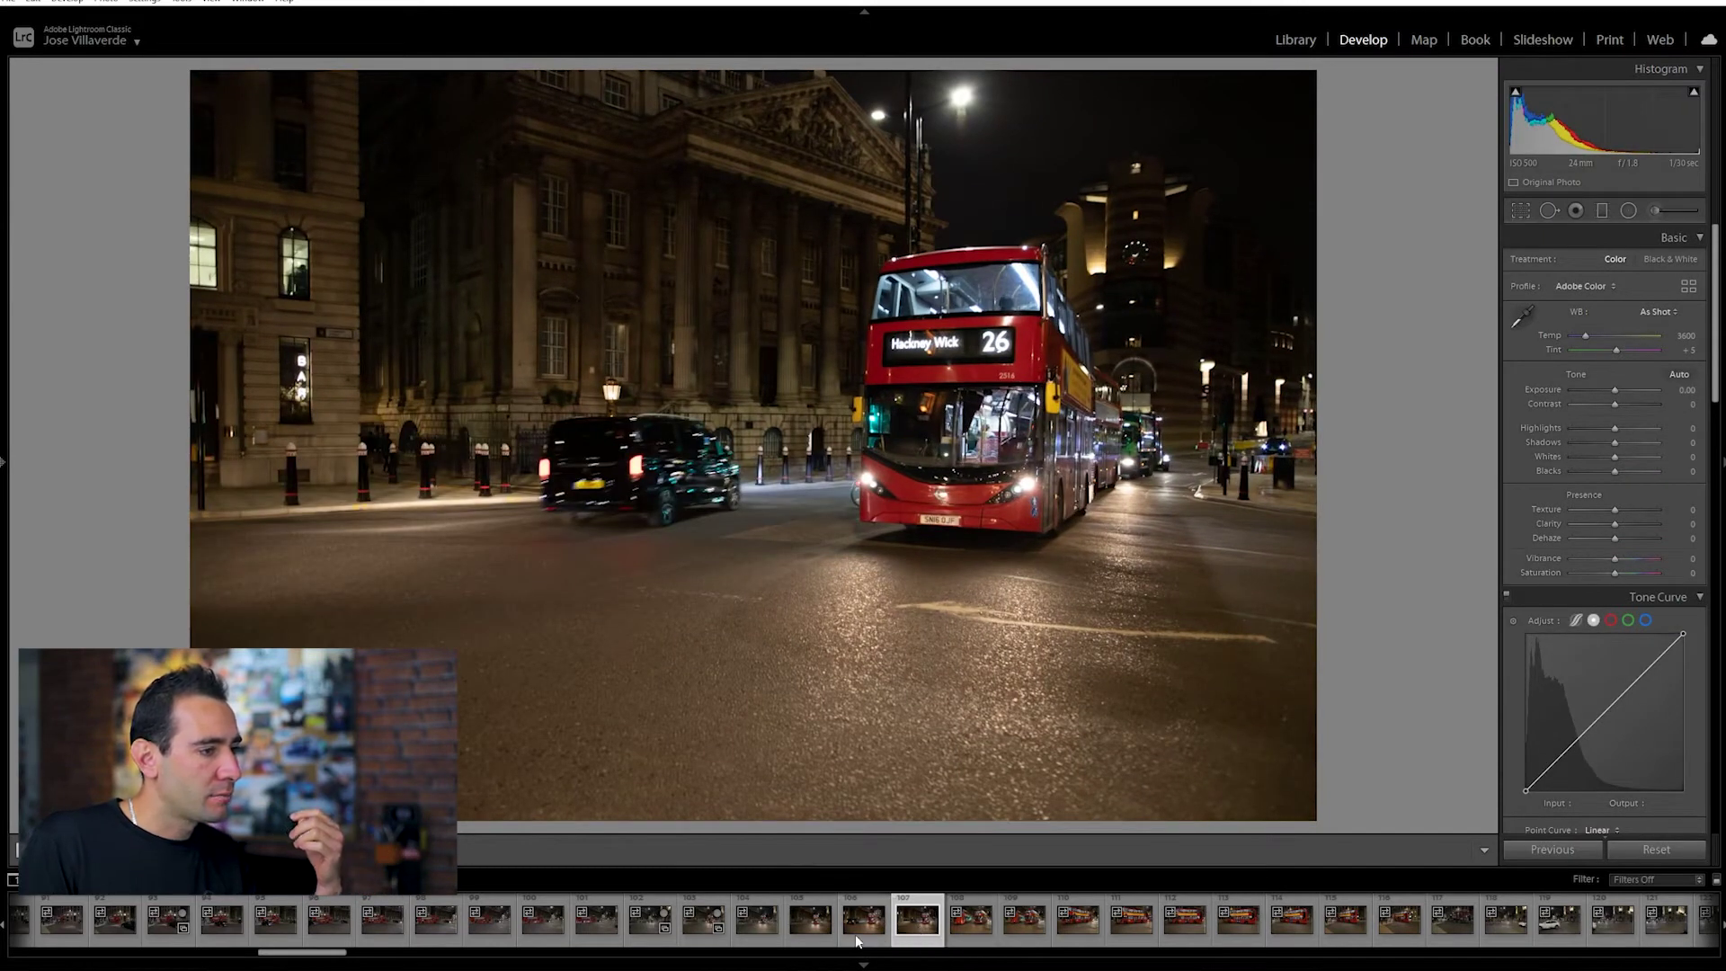
{"action": "left_click", "coordinate": [876, 916]}
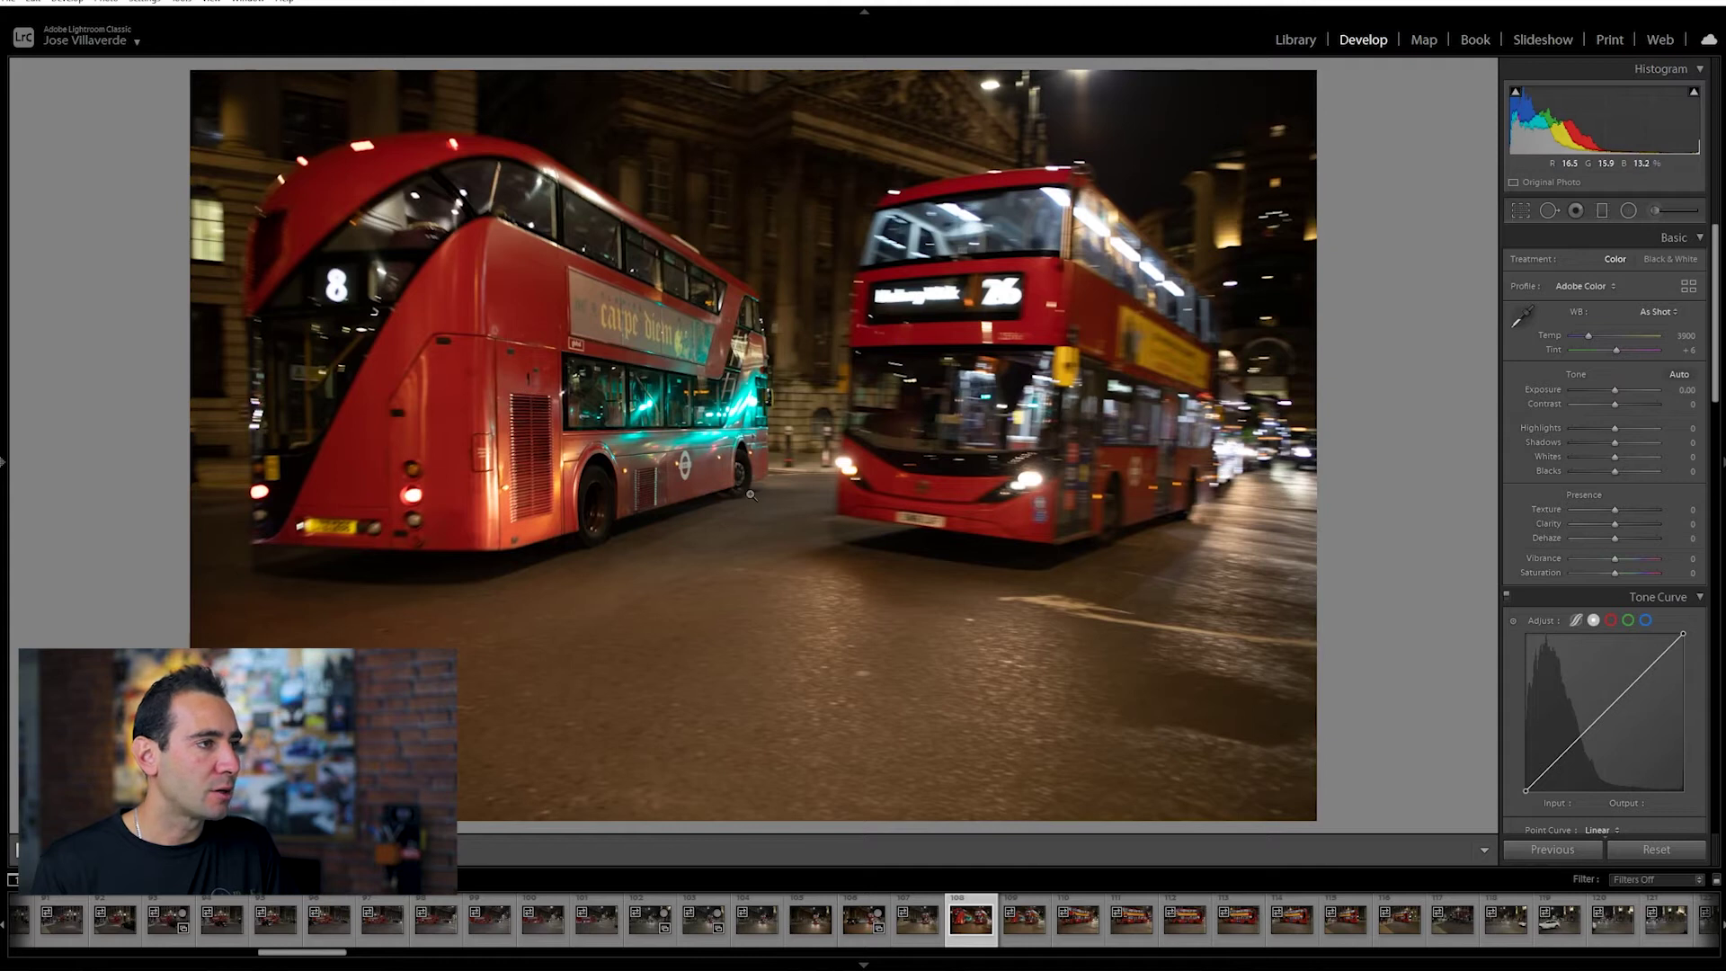
- Advance from the photo of two passing buses to the close side view with the hctgroup advert and inspect its lower-deck windows
{"action": "key", "text": "Right"}
{"action": "key", "text": "Right"}
{"action": "key", "text": "Right"}
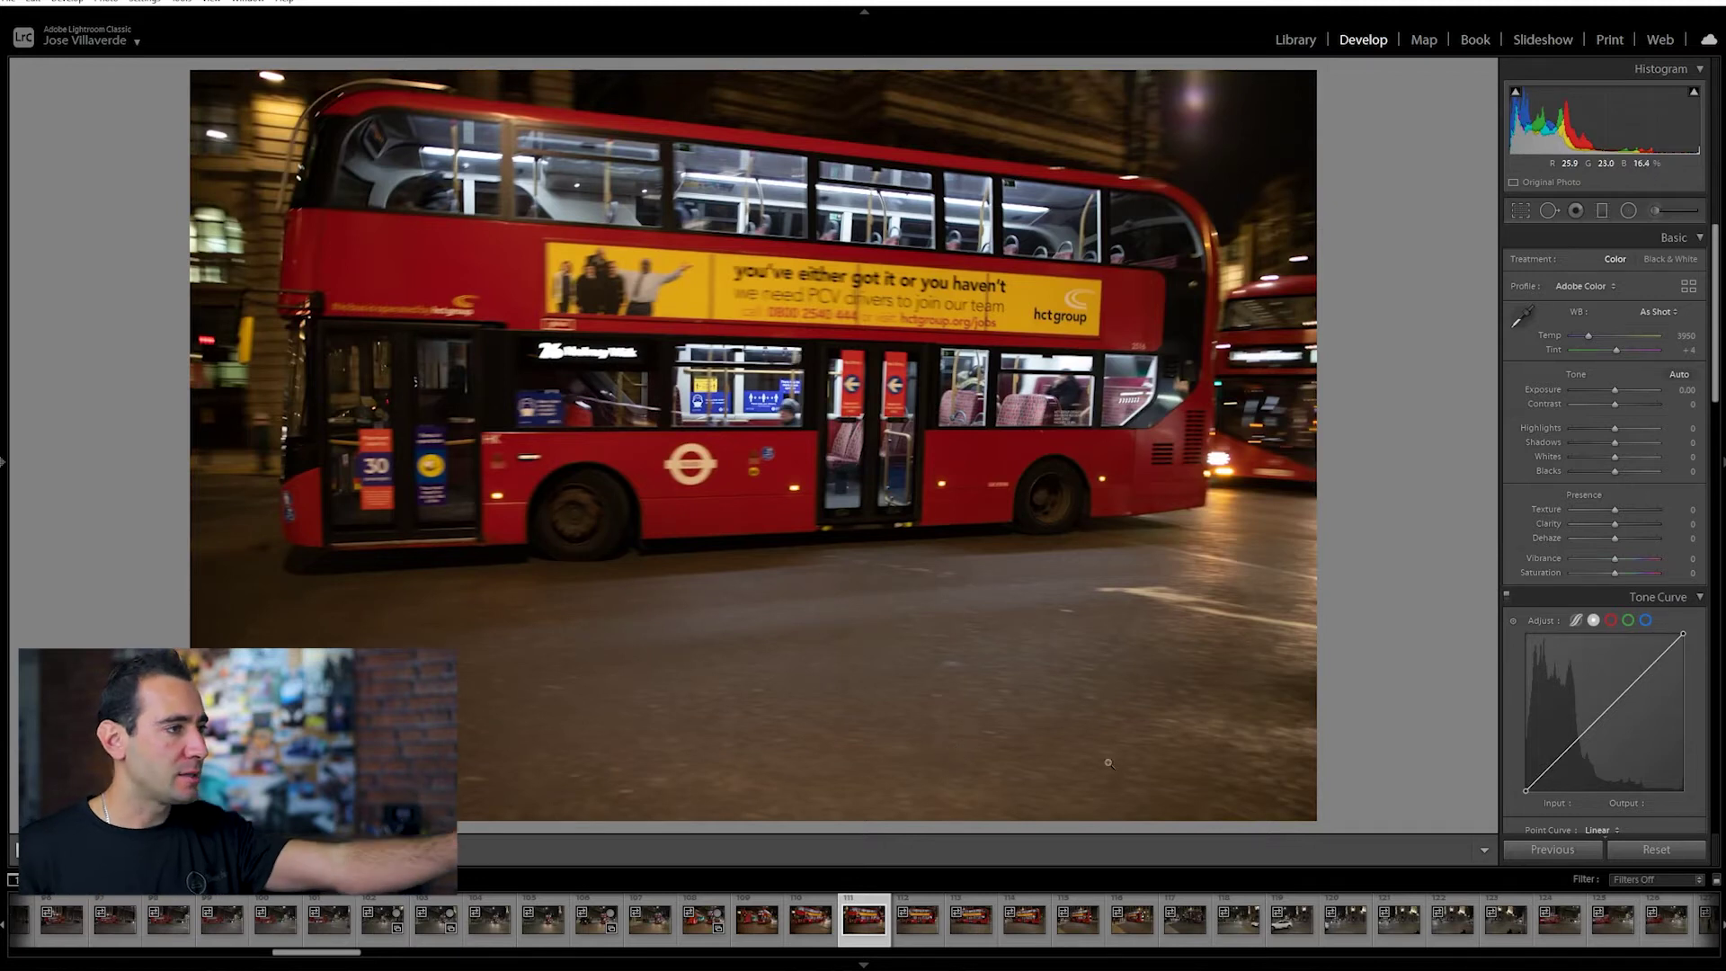
{"action": "left_click", "coordinate": [792, 419]}
{"action": "left_click", "coordinate": [792, 419]}
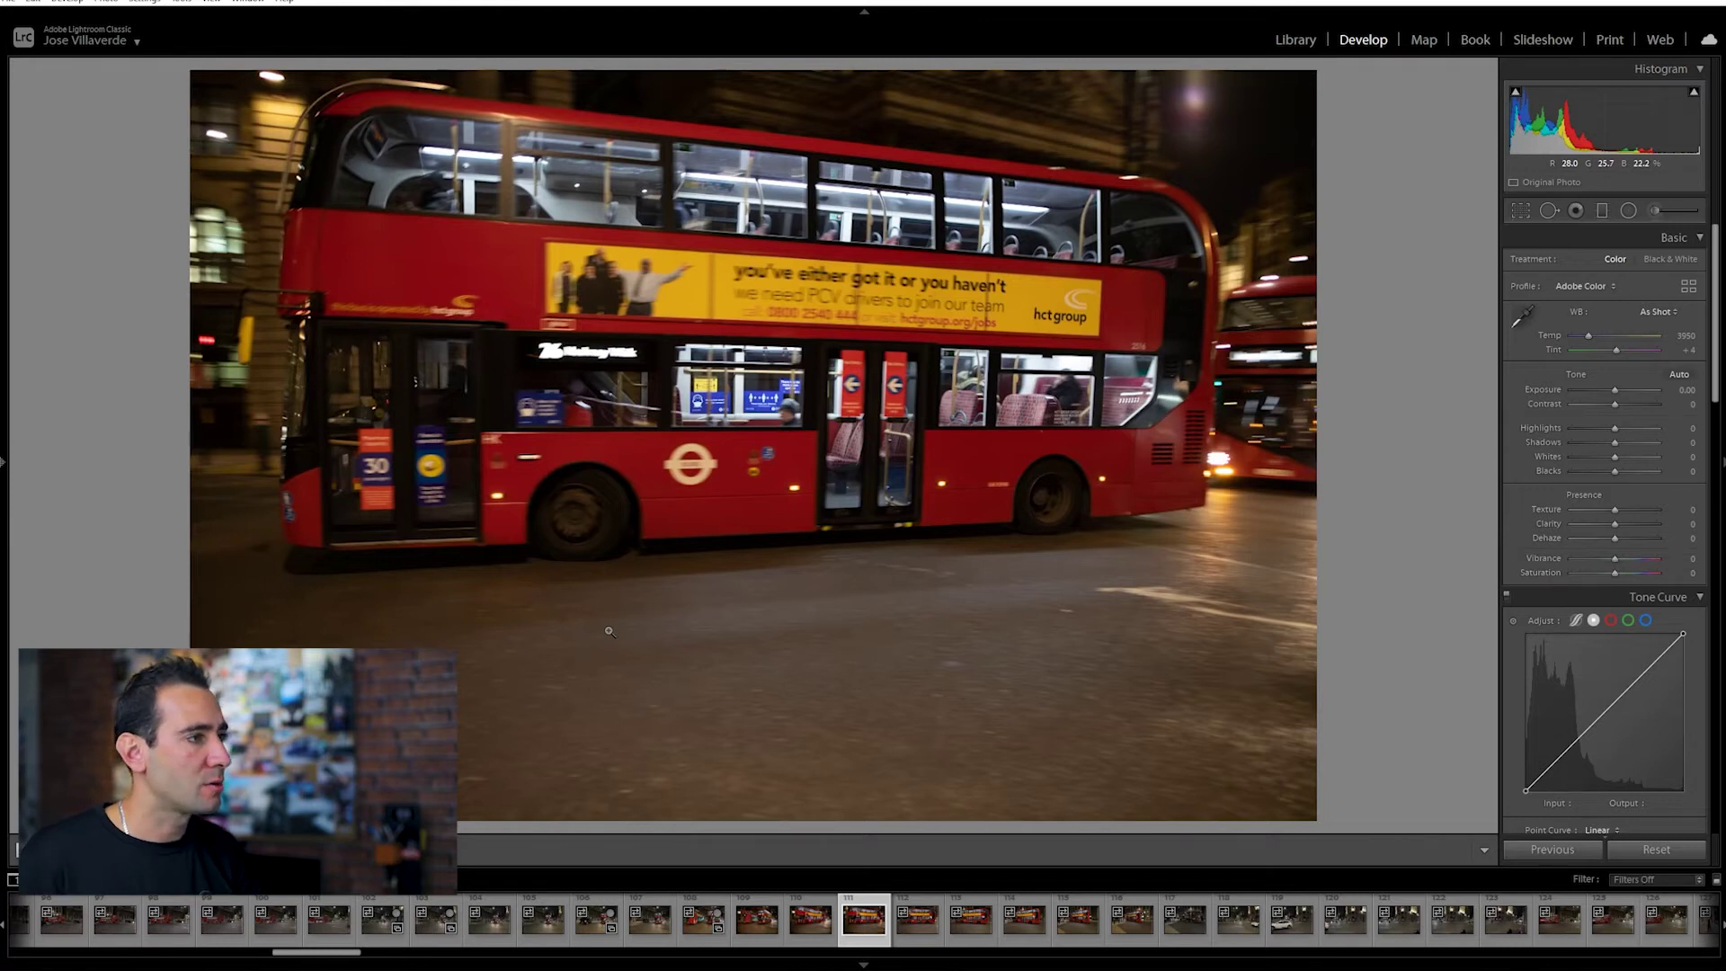
- Review the following side-view frames of the hctgroup bus and inspect the passenger in the rear lower-deck window
{"action": "key", "text": "Right"}
{"action": "key", "text": "Right"}
{"action": "key", "text": "Right"}
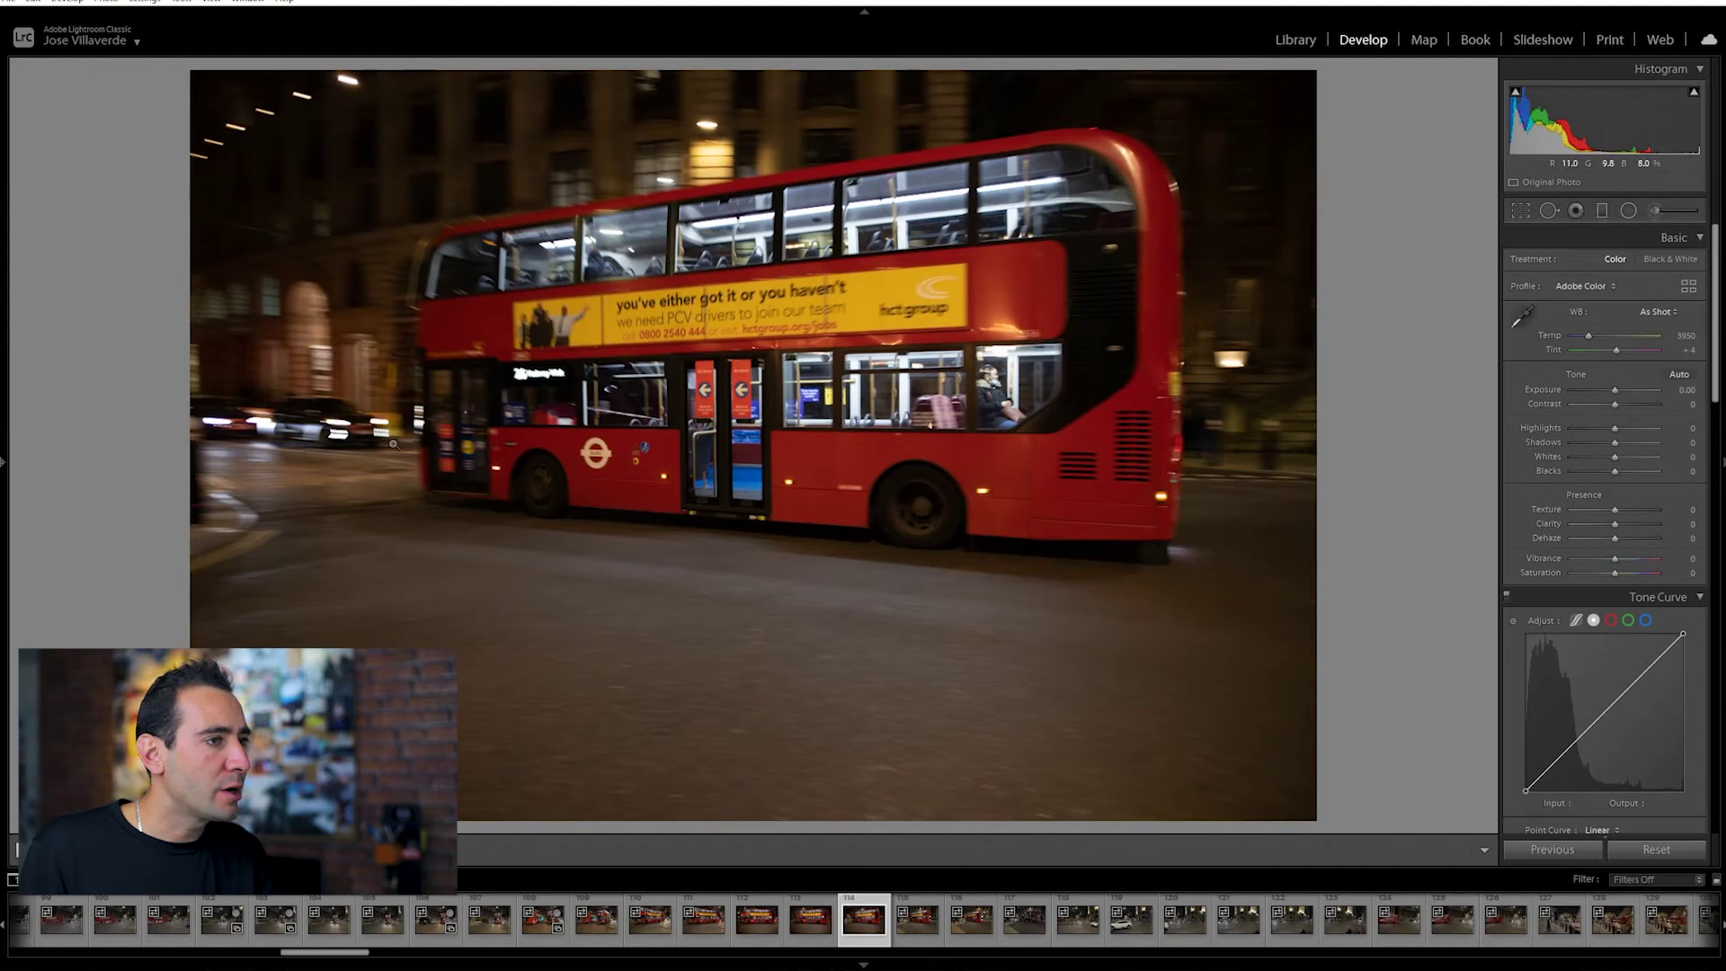
{"action": "left_click", "coordinate": [975, 398]}
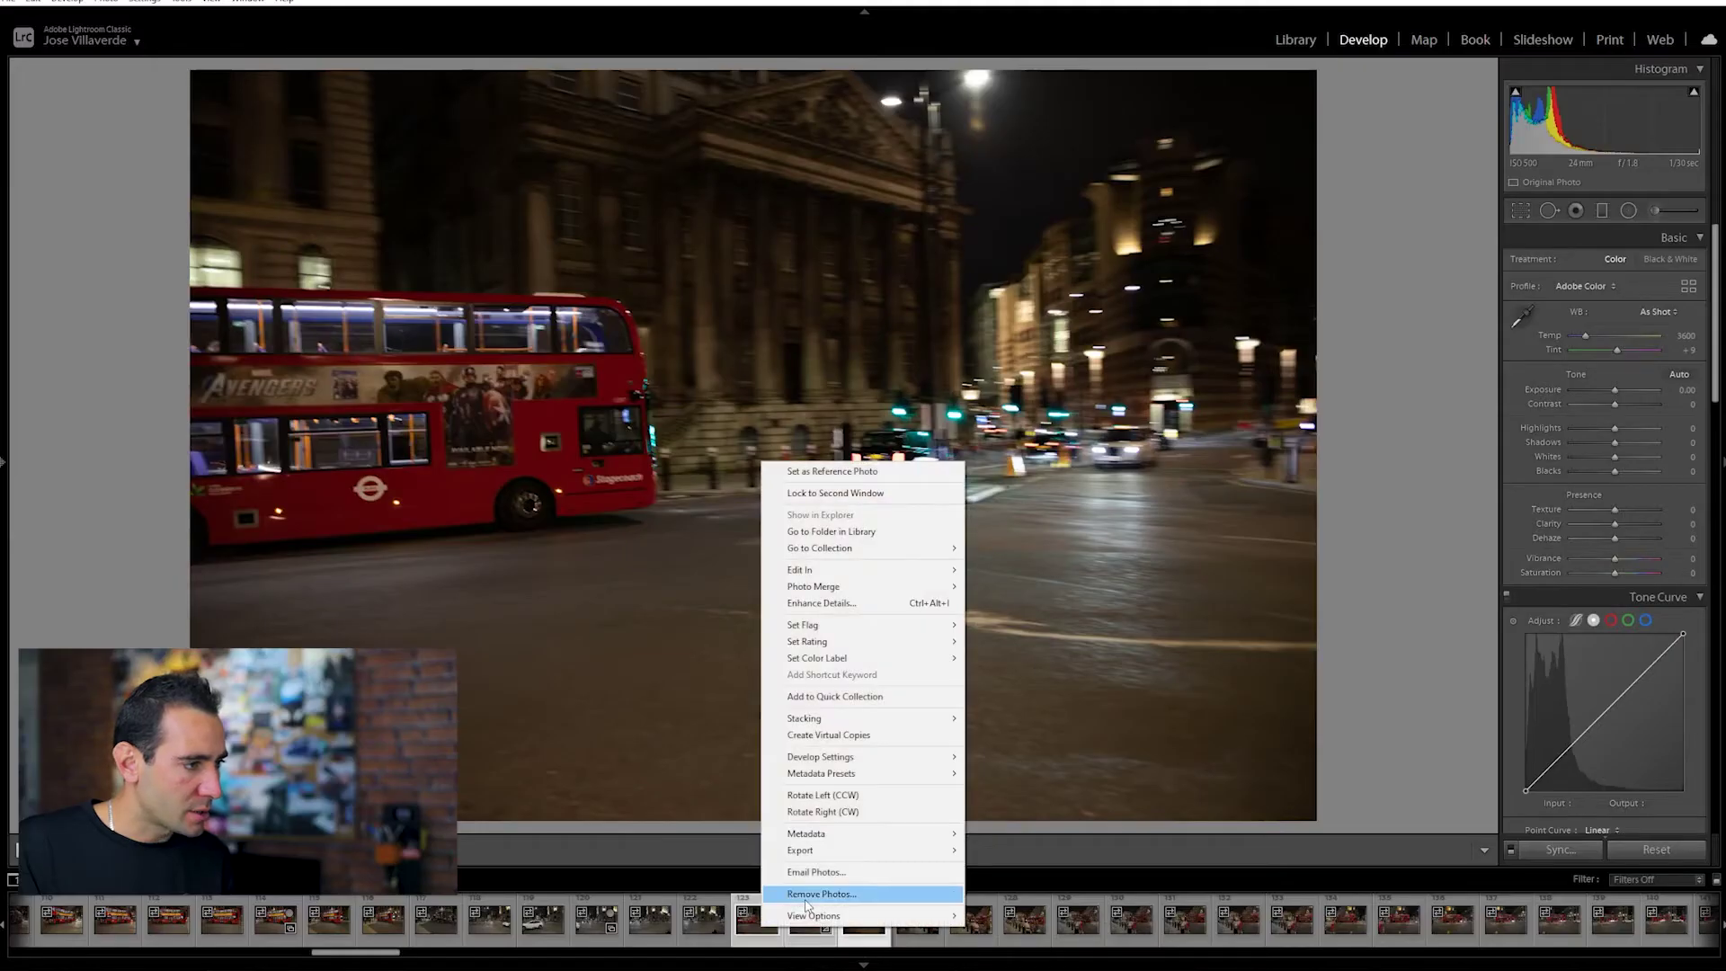
- Delete the three selected adjacent photos, including the Stagecoach bus with the Avengers advert, from disk
{"action": "left_click", "coordinate": [849, 890]}
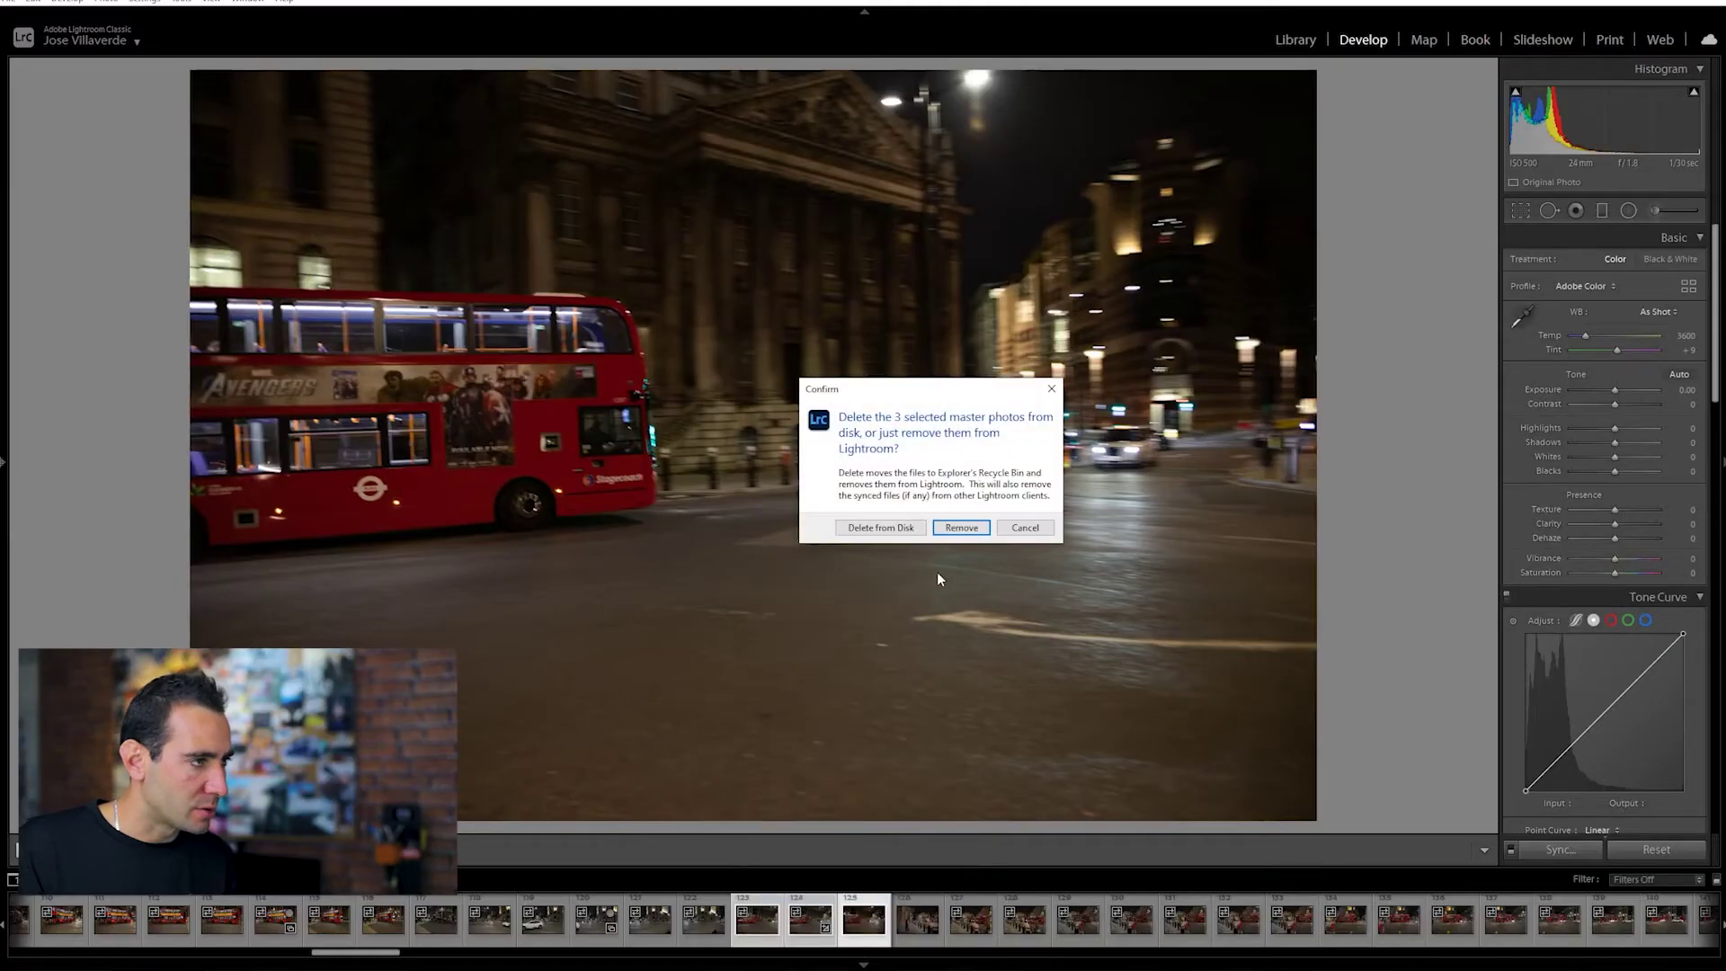
{"action": "left_click", "coordinate": [880, 528]}
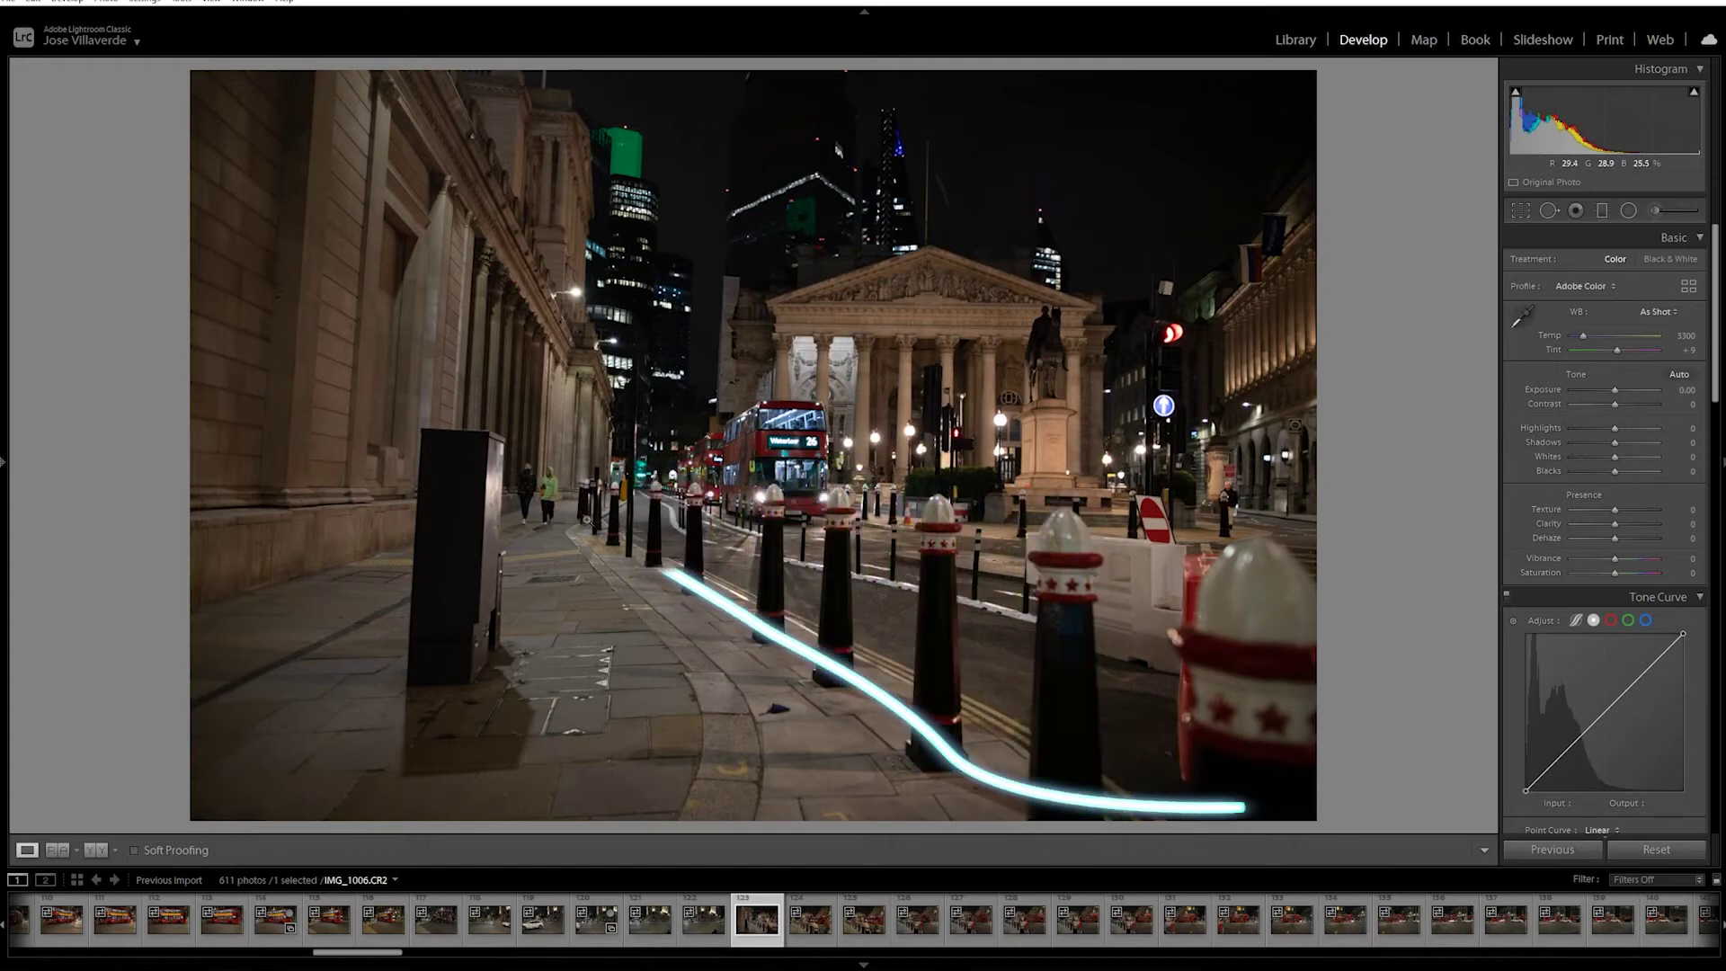
- Inspect the two pedestrians on the pavement in IMG_1006.CR2 up close and return to the full photo
{"action": "left_click", "coordinate": [536, 479]}
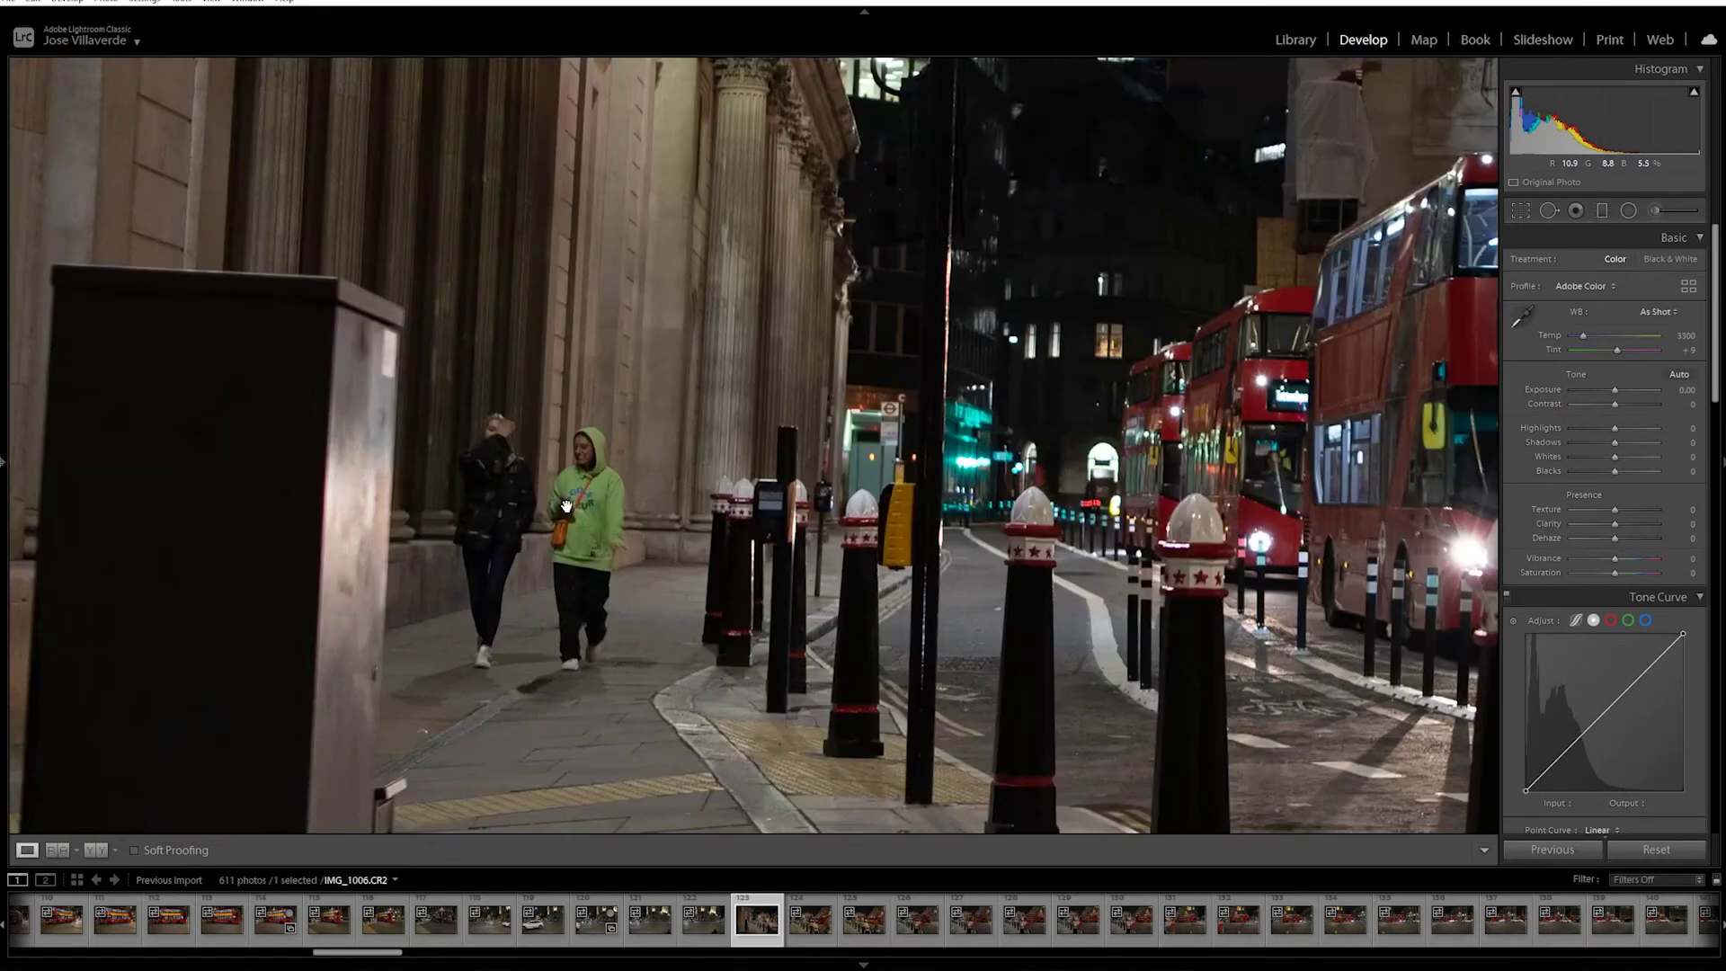
{"action": "left_click", "coordinate": [566, 505]}
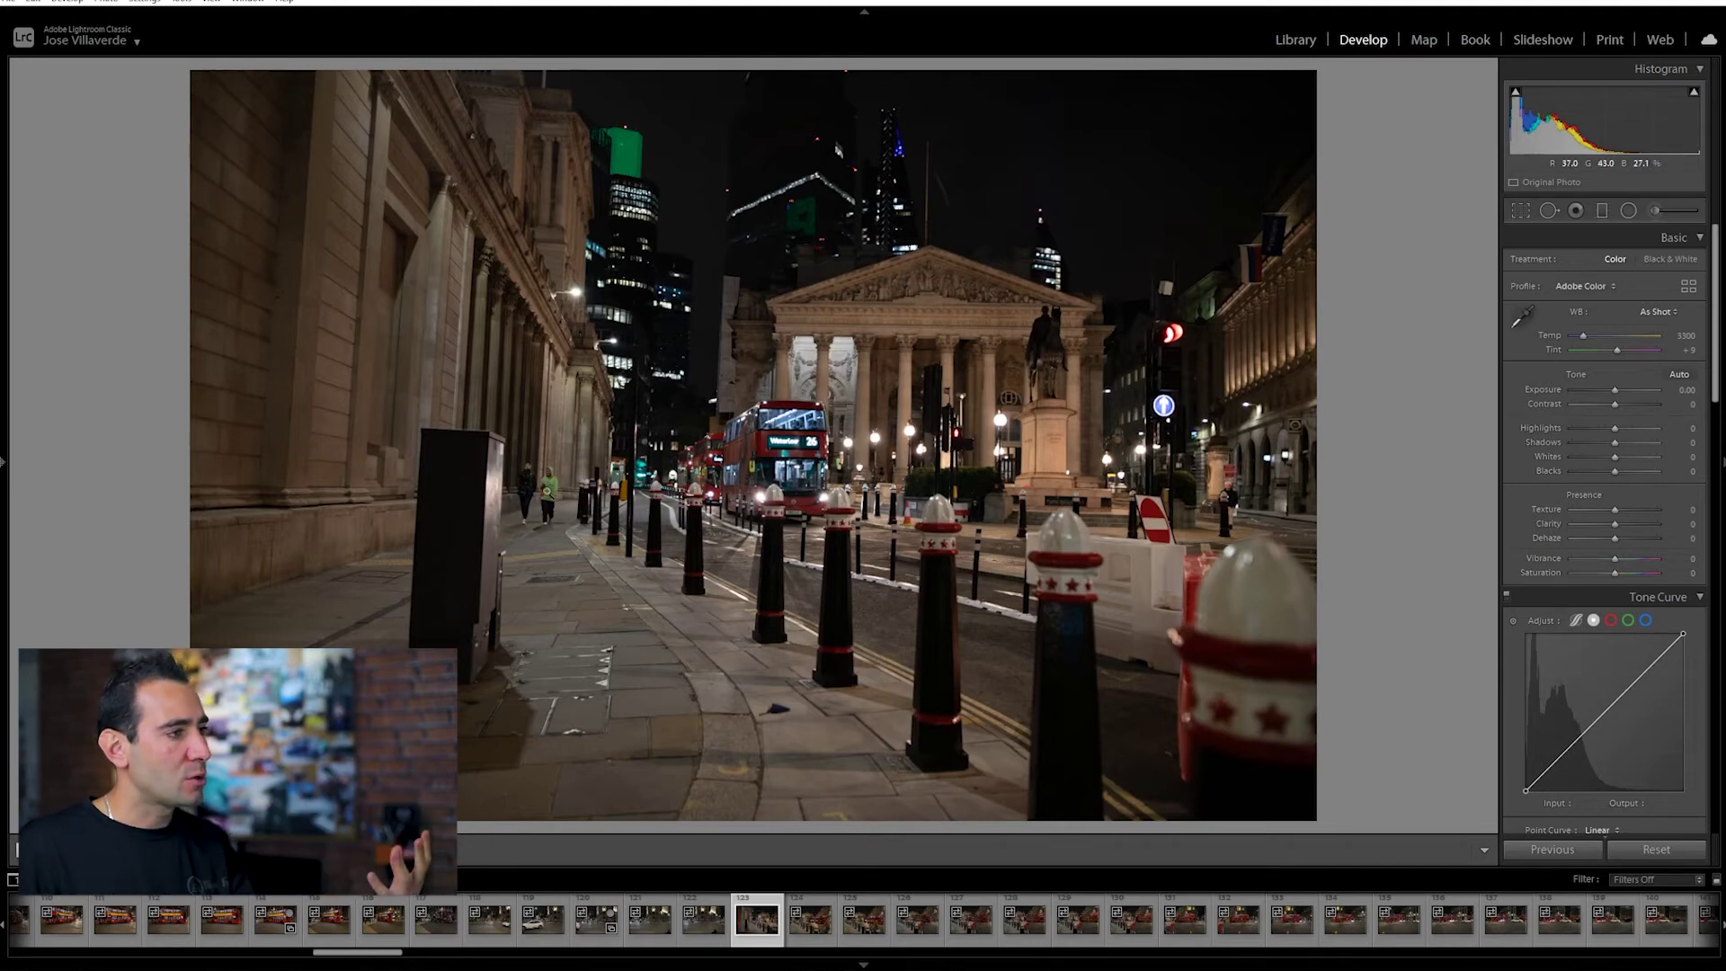
- Inspect the pedestrians, the route 26 bus and the columned building with its statue up close in the bollard-lined street photo
{"action": "left_click", "coordinate": [545, 490]}
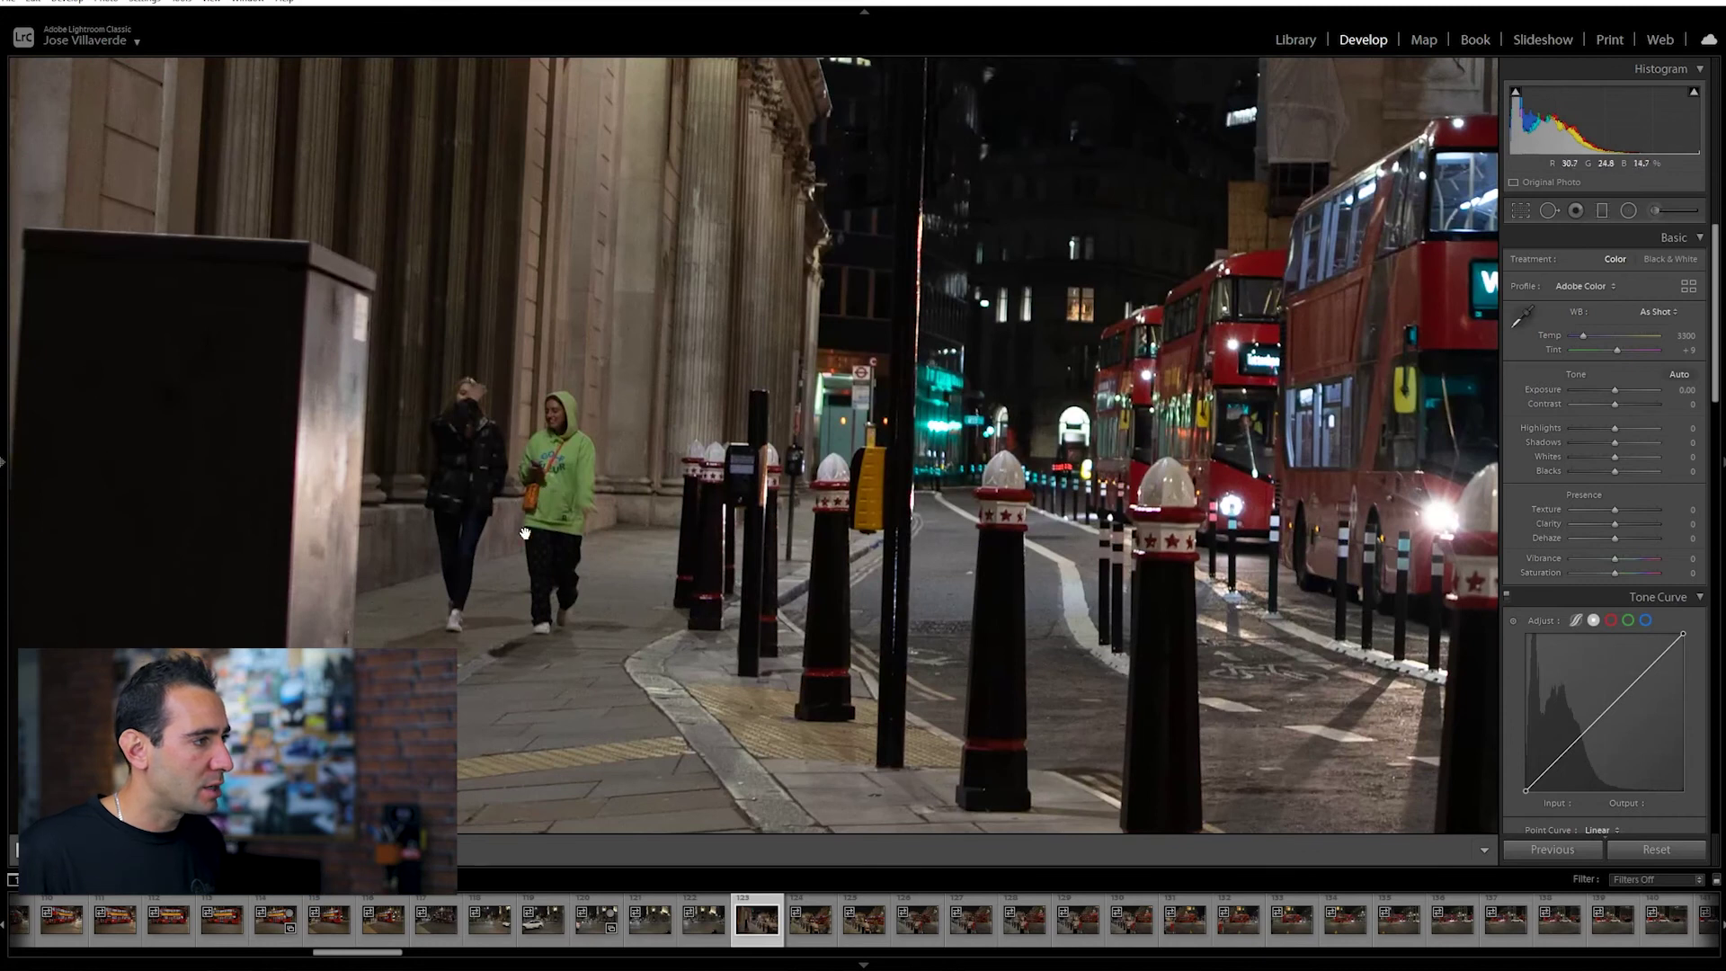
{"action": "left_click", "coordinate": [515, 575]}
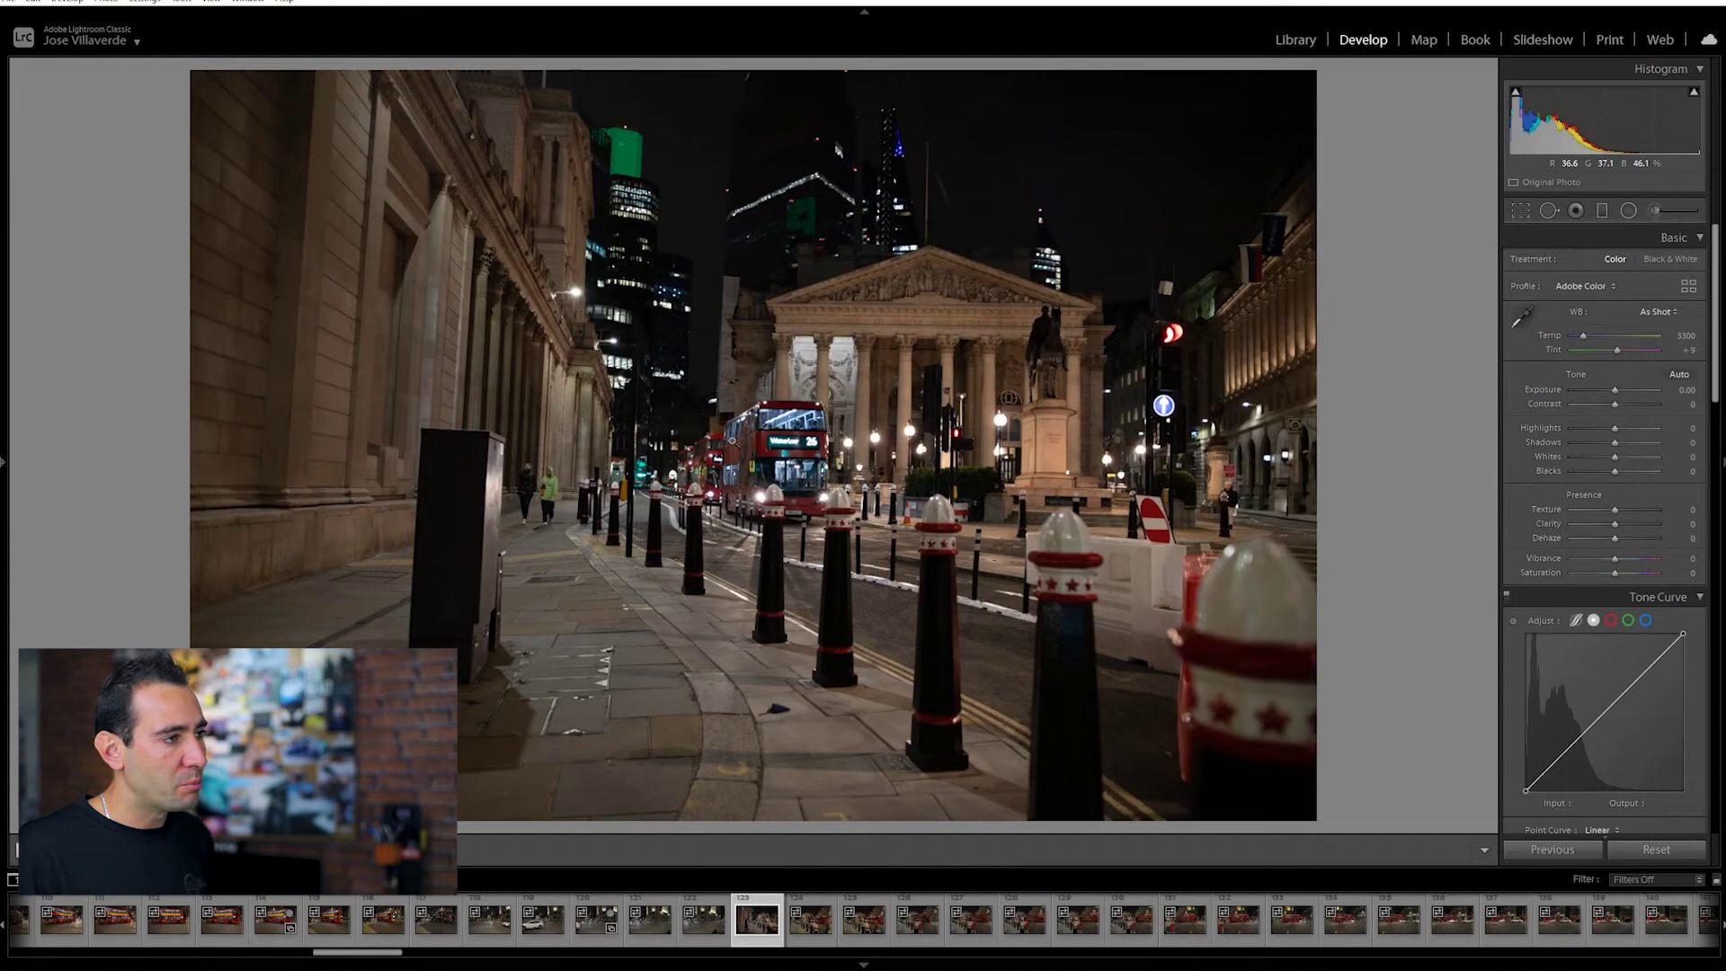
{"action": "left_click", "coordinate": [733, 440]}
{"action": "left_click", "coordinate": [743, 440]}
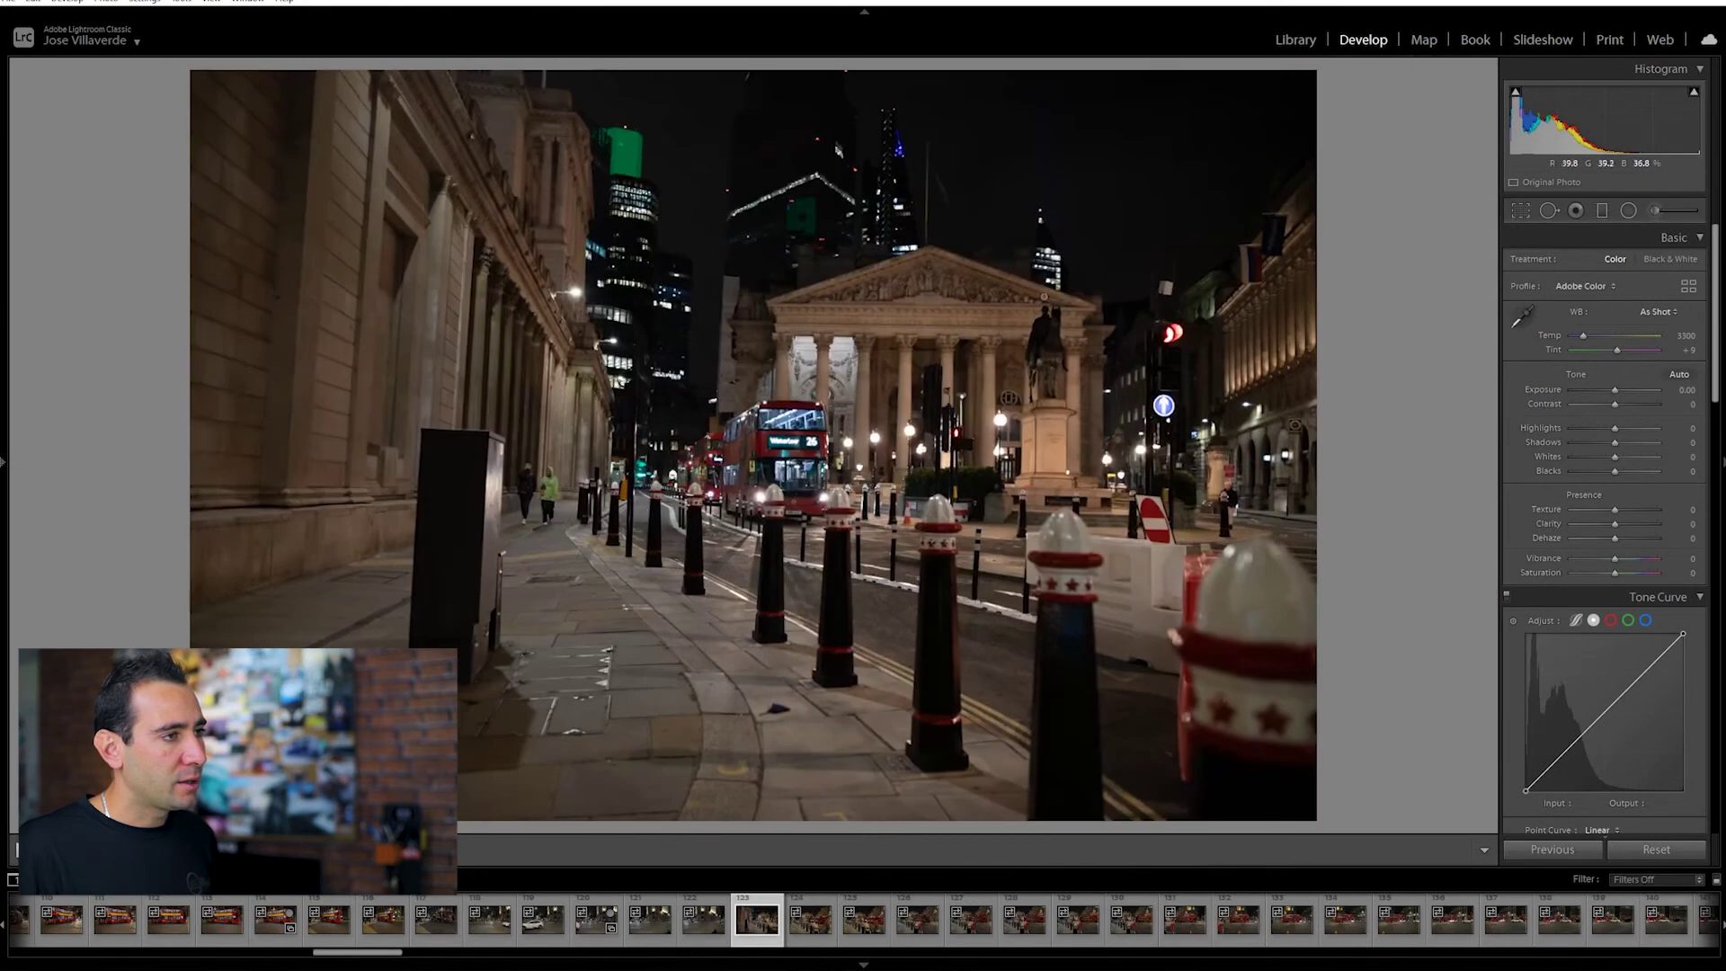
{"action": "left_click", "coordinate": [987, 338]}
{"action": "left_click", "coordinate": [1025, 346]}
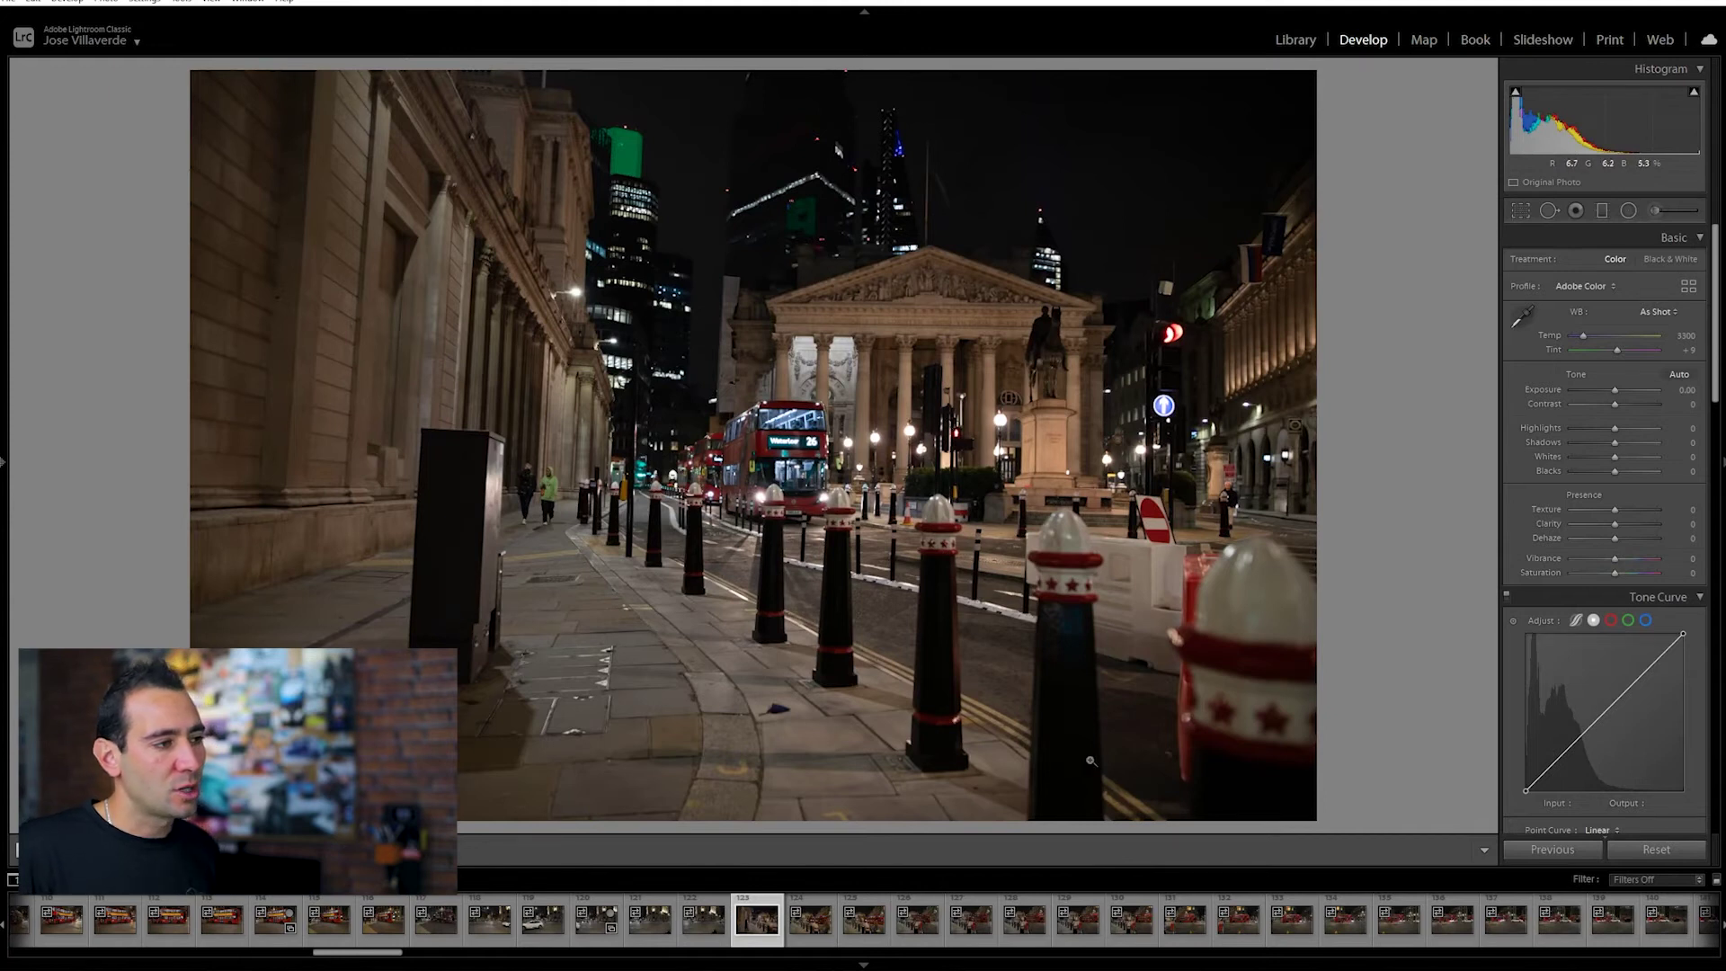
{"action": "left_click", "coordinate": [548, 488]}
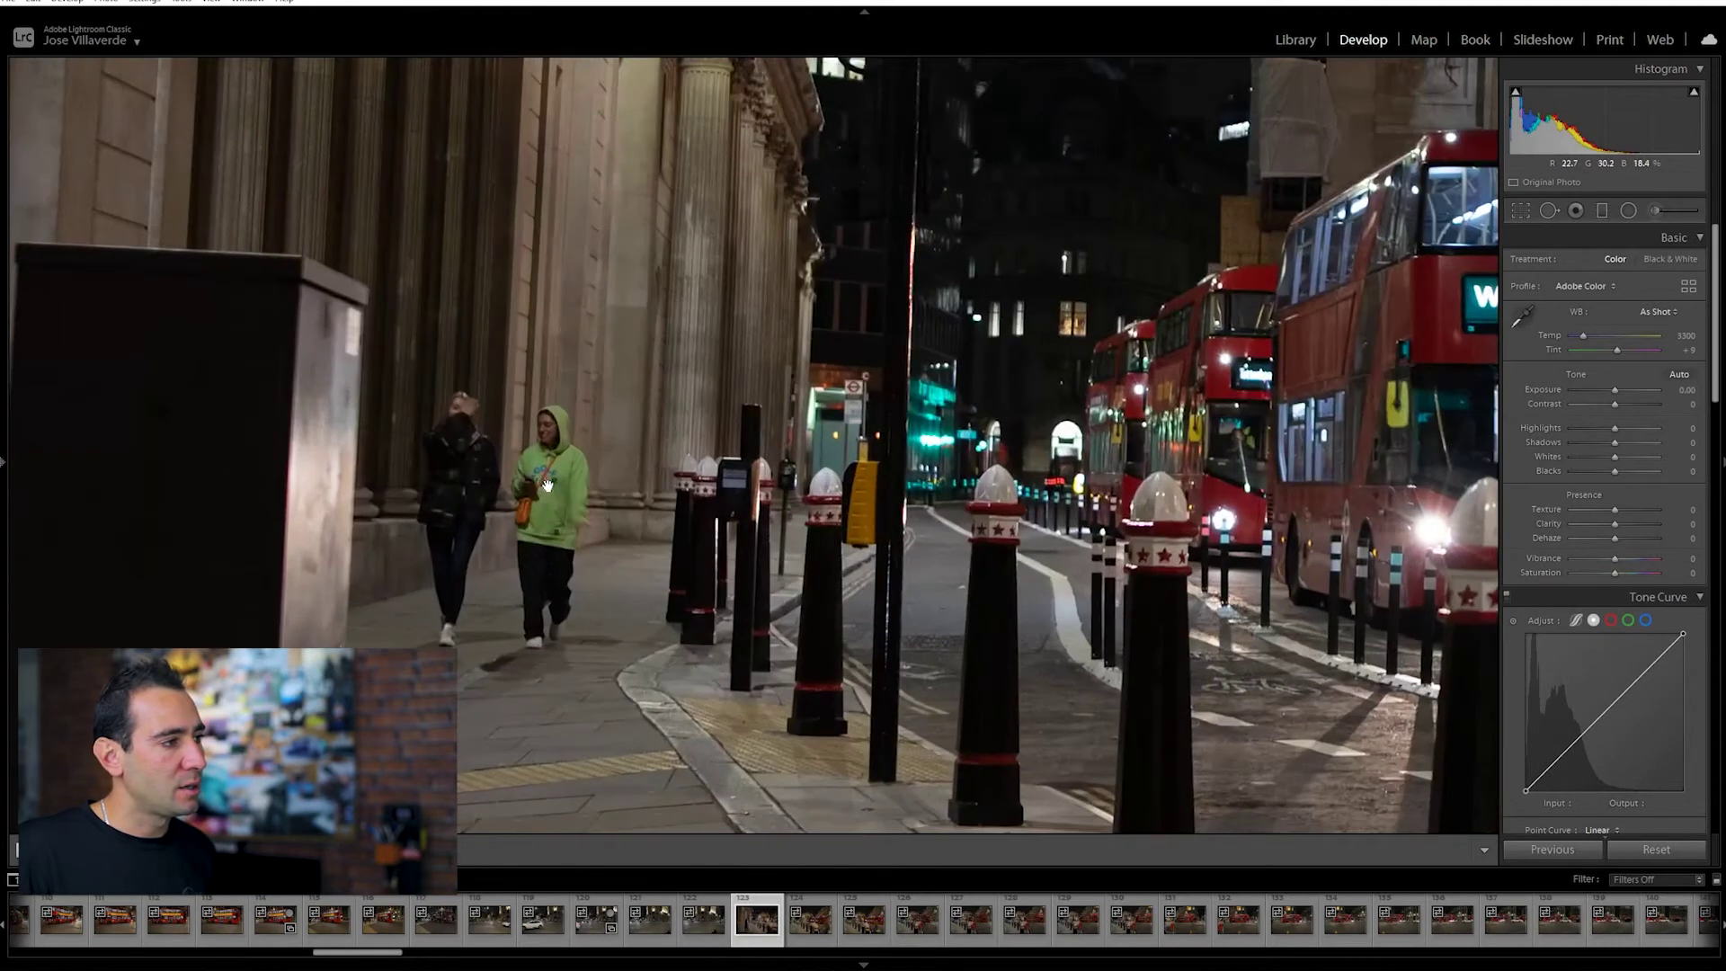
{"action": "left_click", "coordinate": [549, 488]}
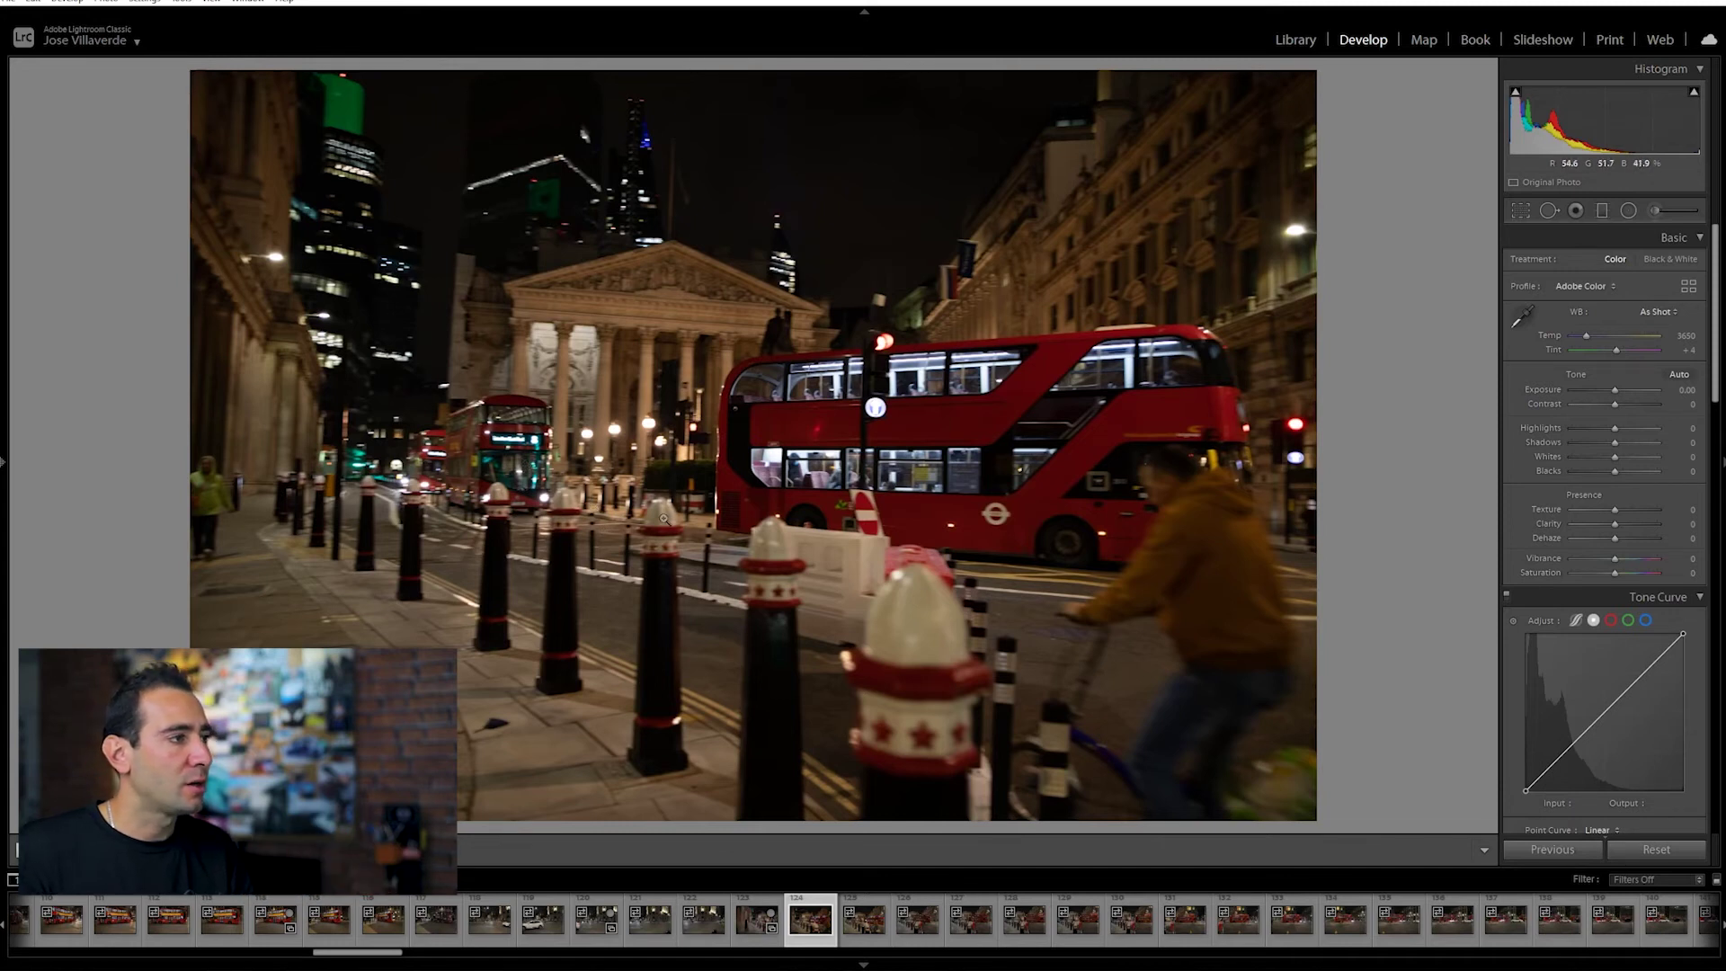
- Advance past the photo of the red bus and cyclist and review the vertical taxi frames at the domed corner building
{"action": "key", "text": "Right"}
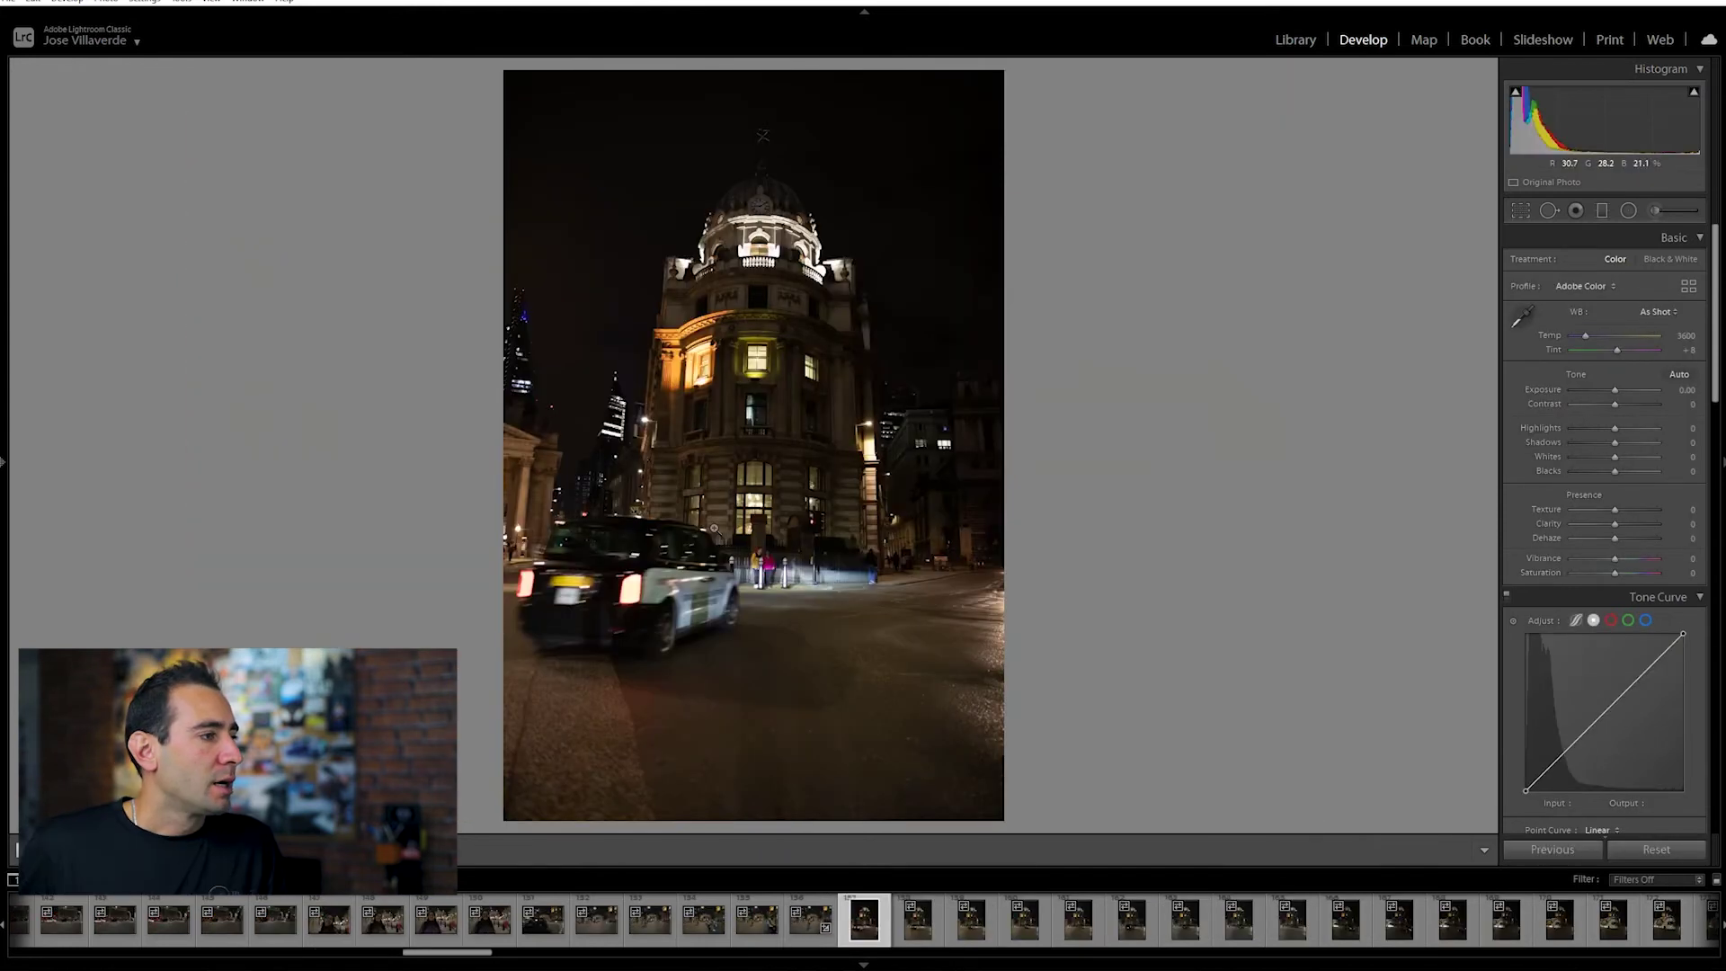
{"action": "key", "text": "Right"}
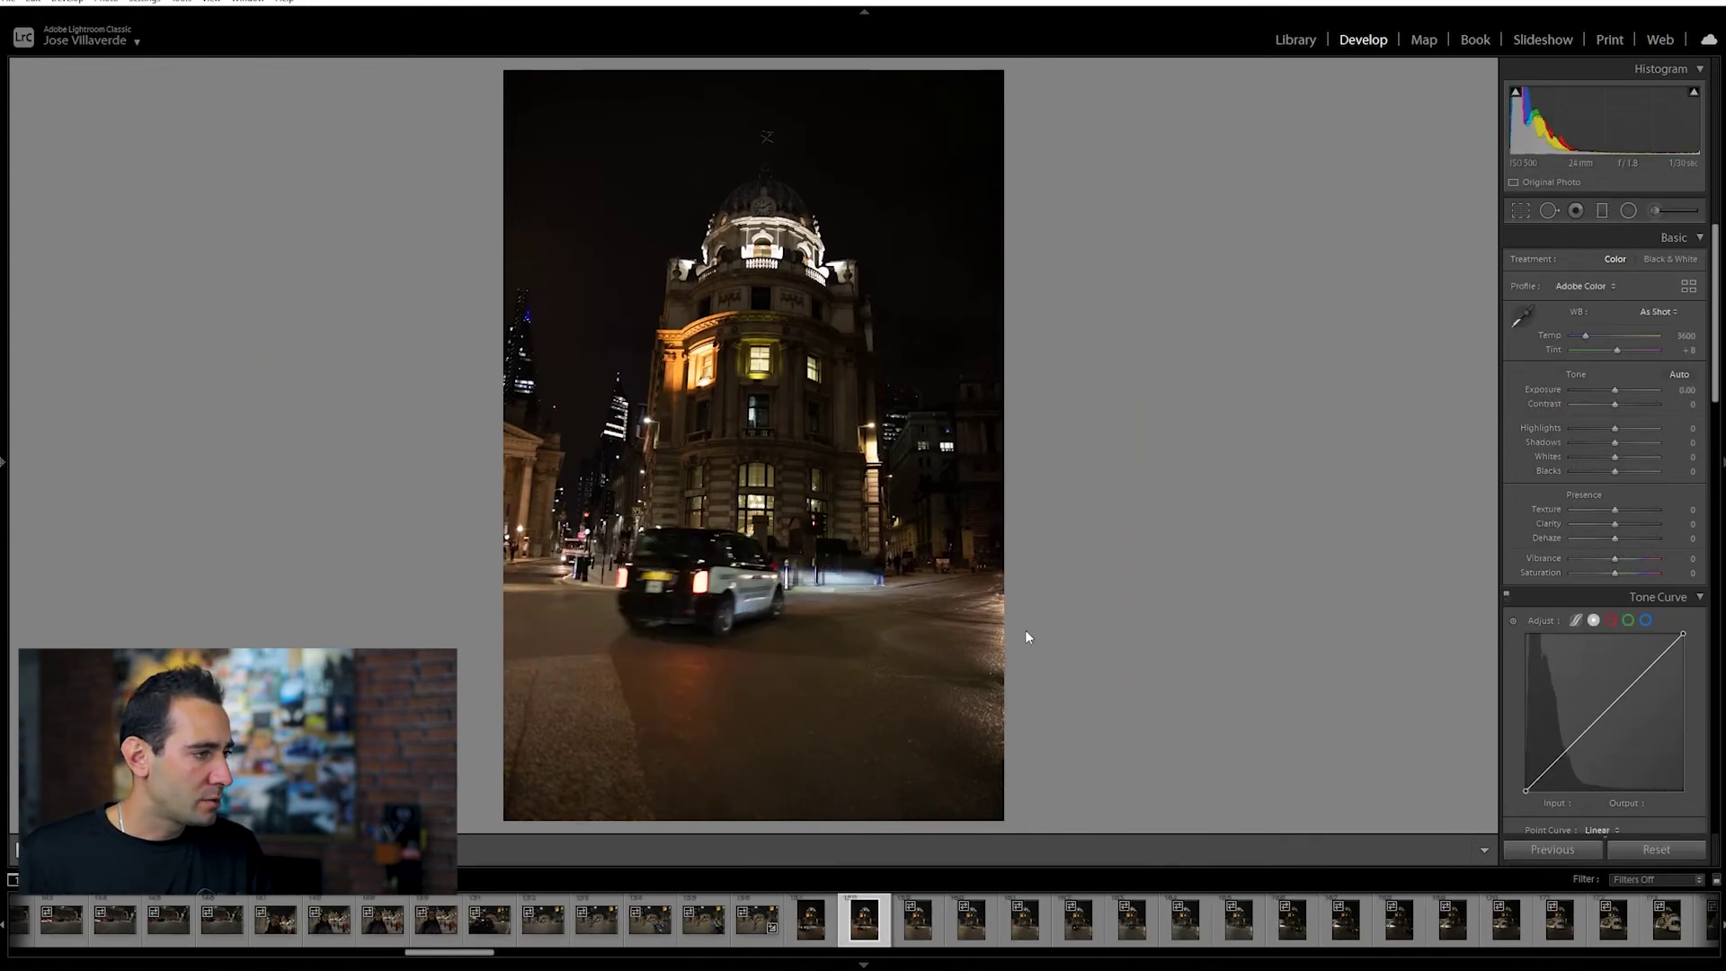
{"action": "key", "text": "Right"}
{"action": "key", "text": "Right"}
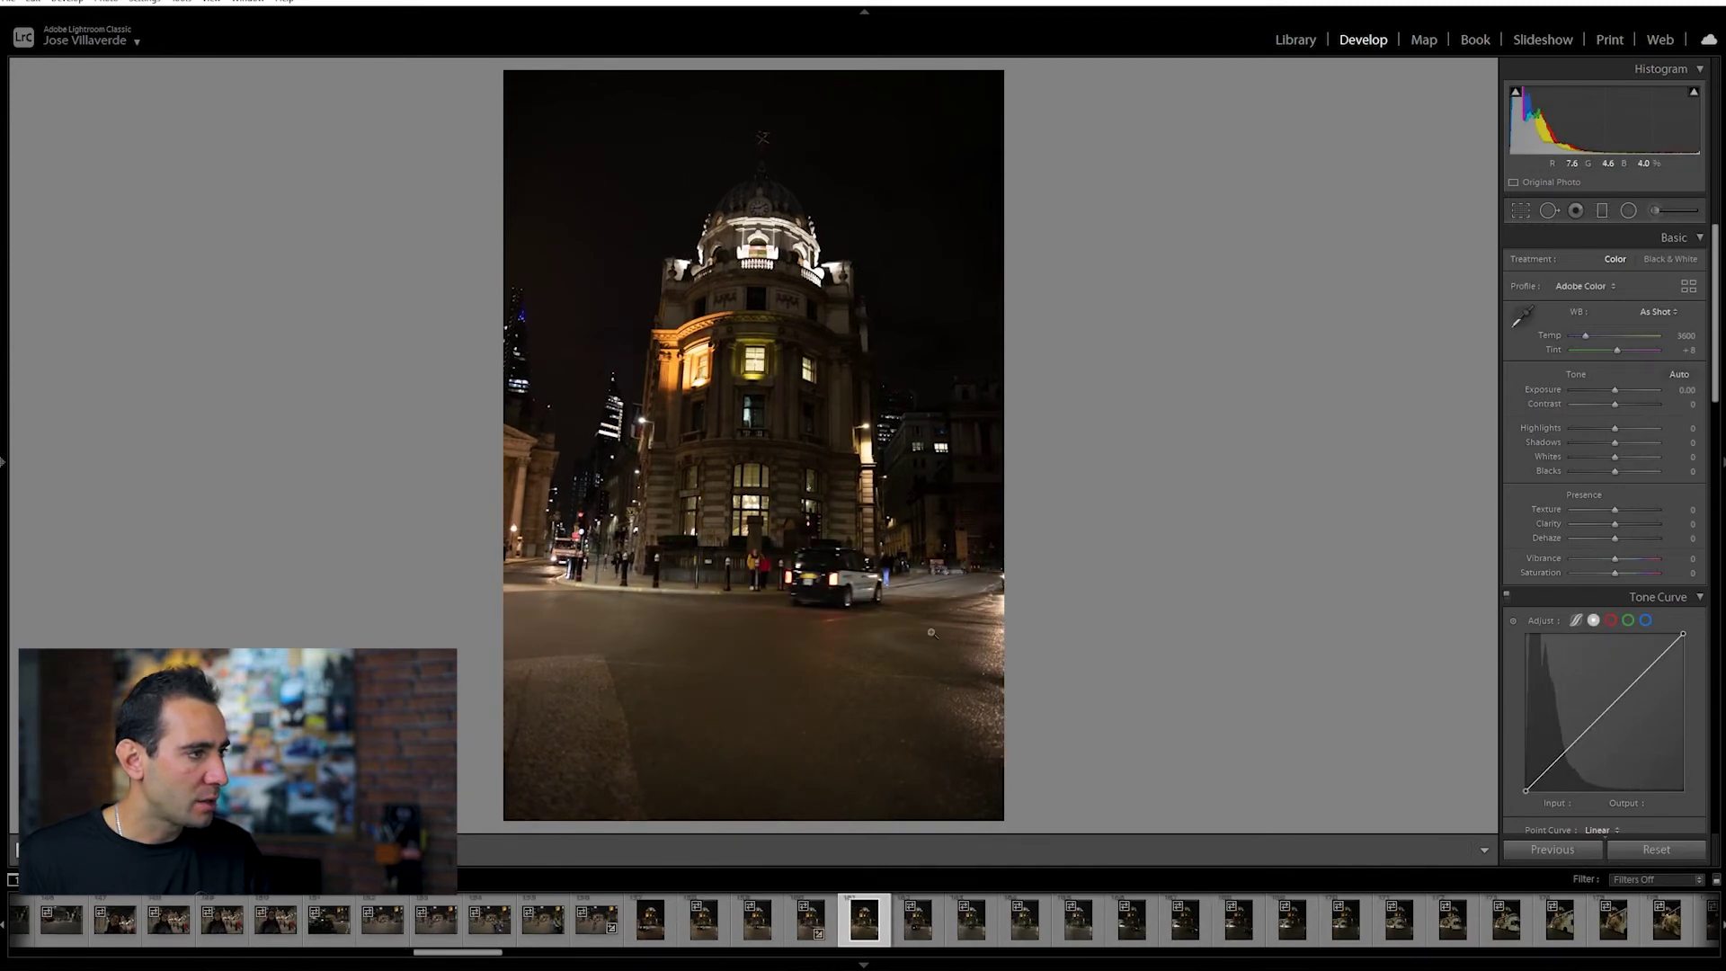
- Return to the start of the taxi sequence and compare its first two frames repeatedly
{"action": "key", "text": "Left"}
{"action": "key", "text": "Left"}
{"action": "key", "text": "Left"}
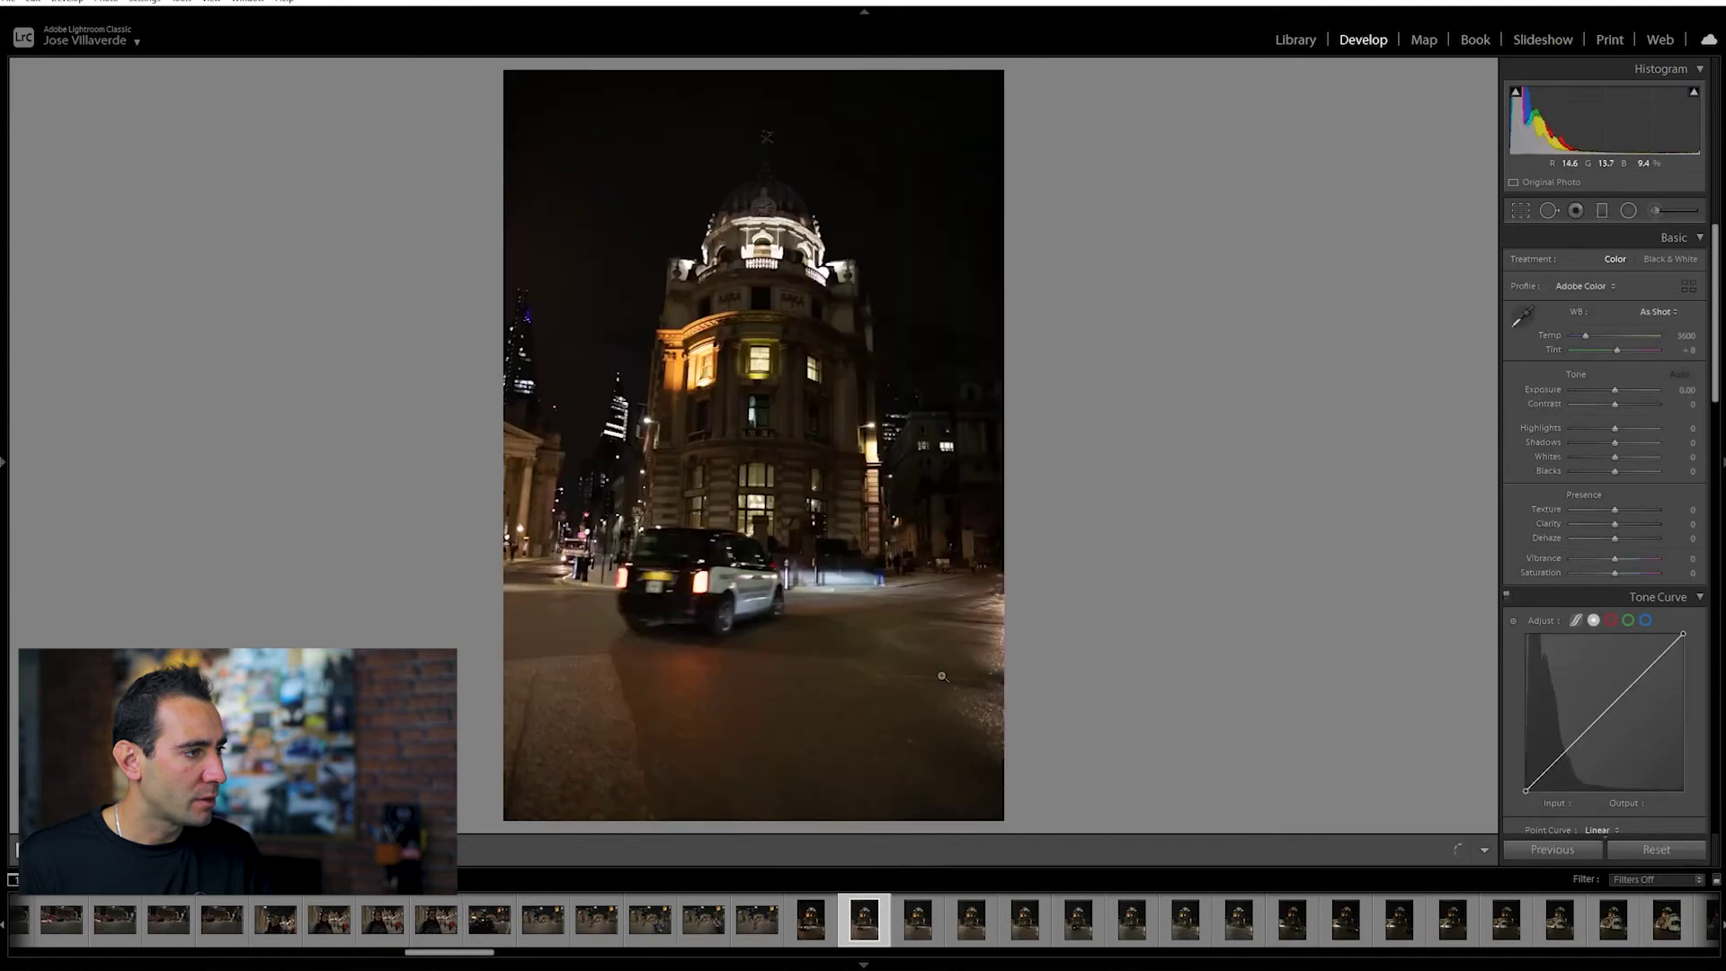
{"action": "key", "text": "Left"}
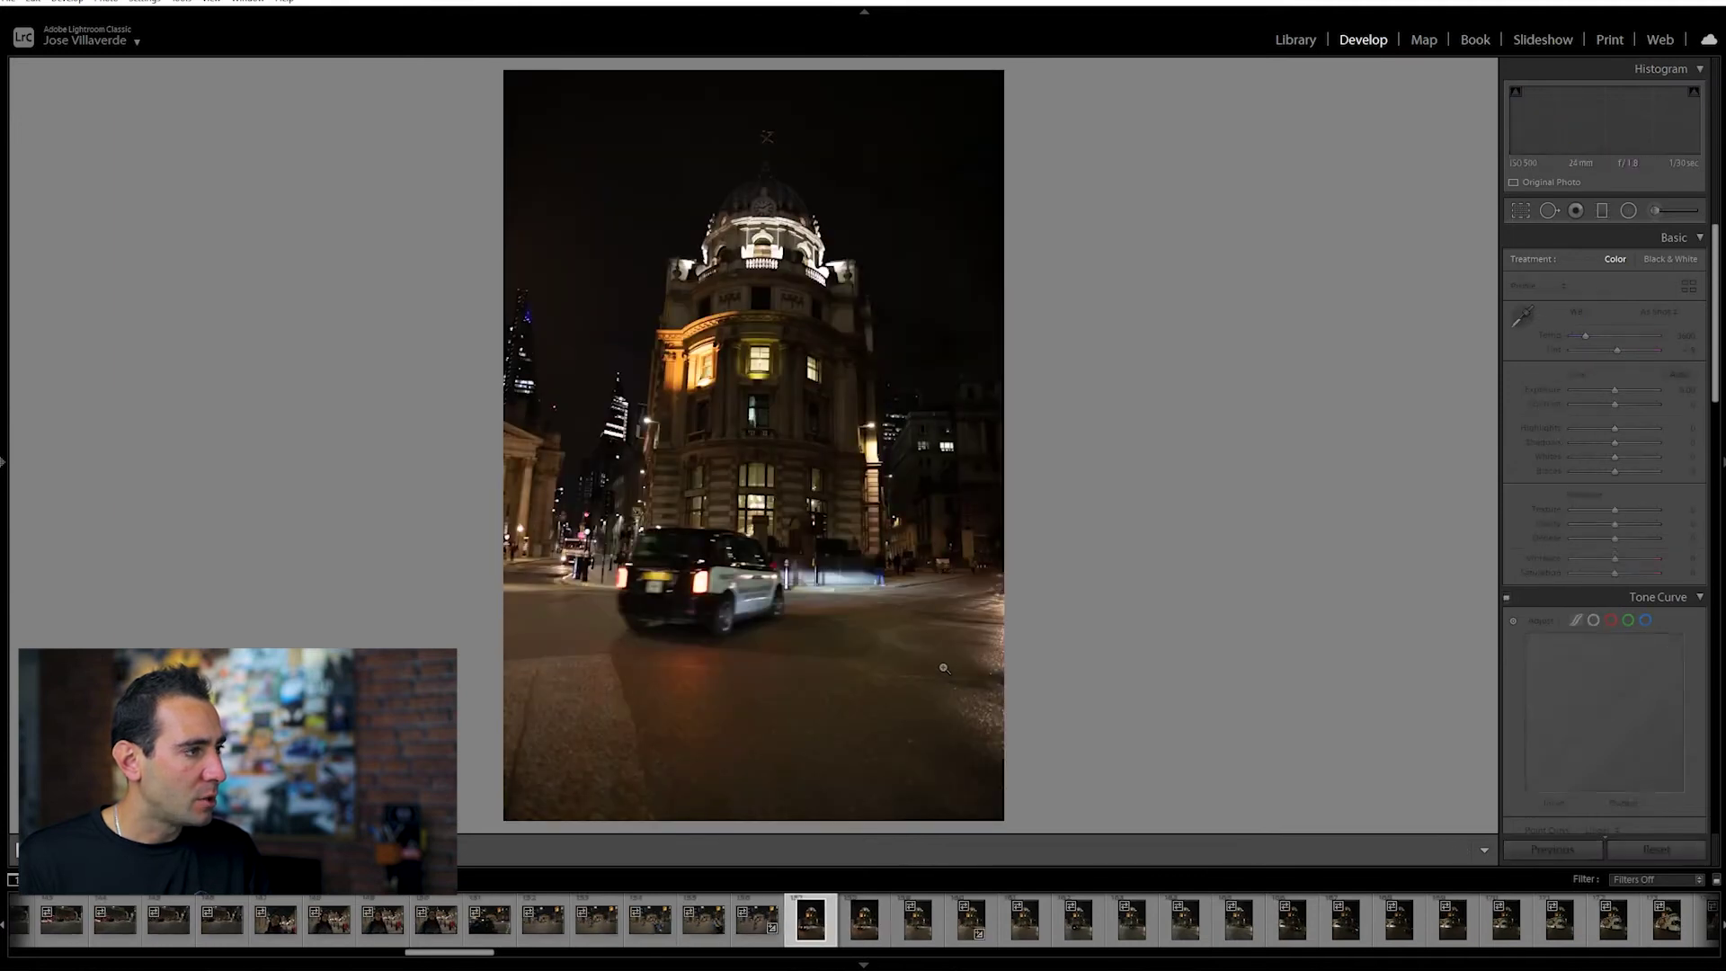
{"action": "key", "text": "Right"}
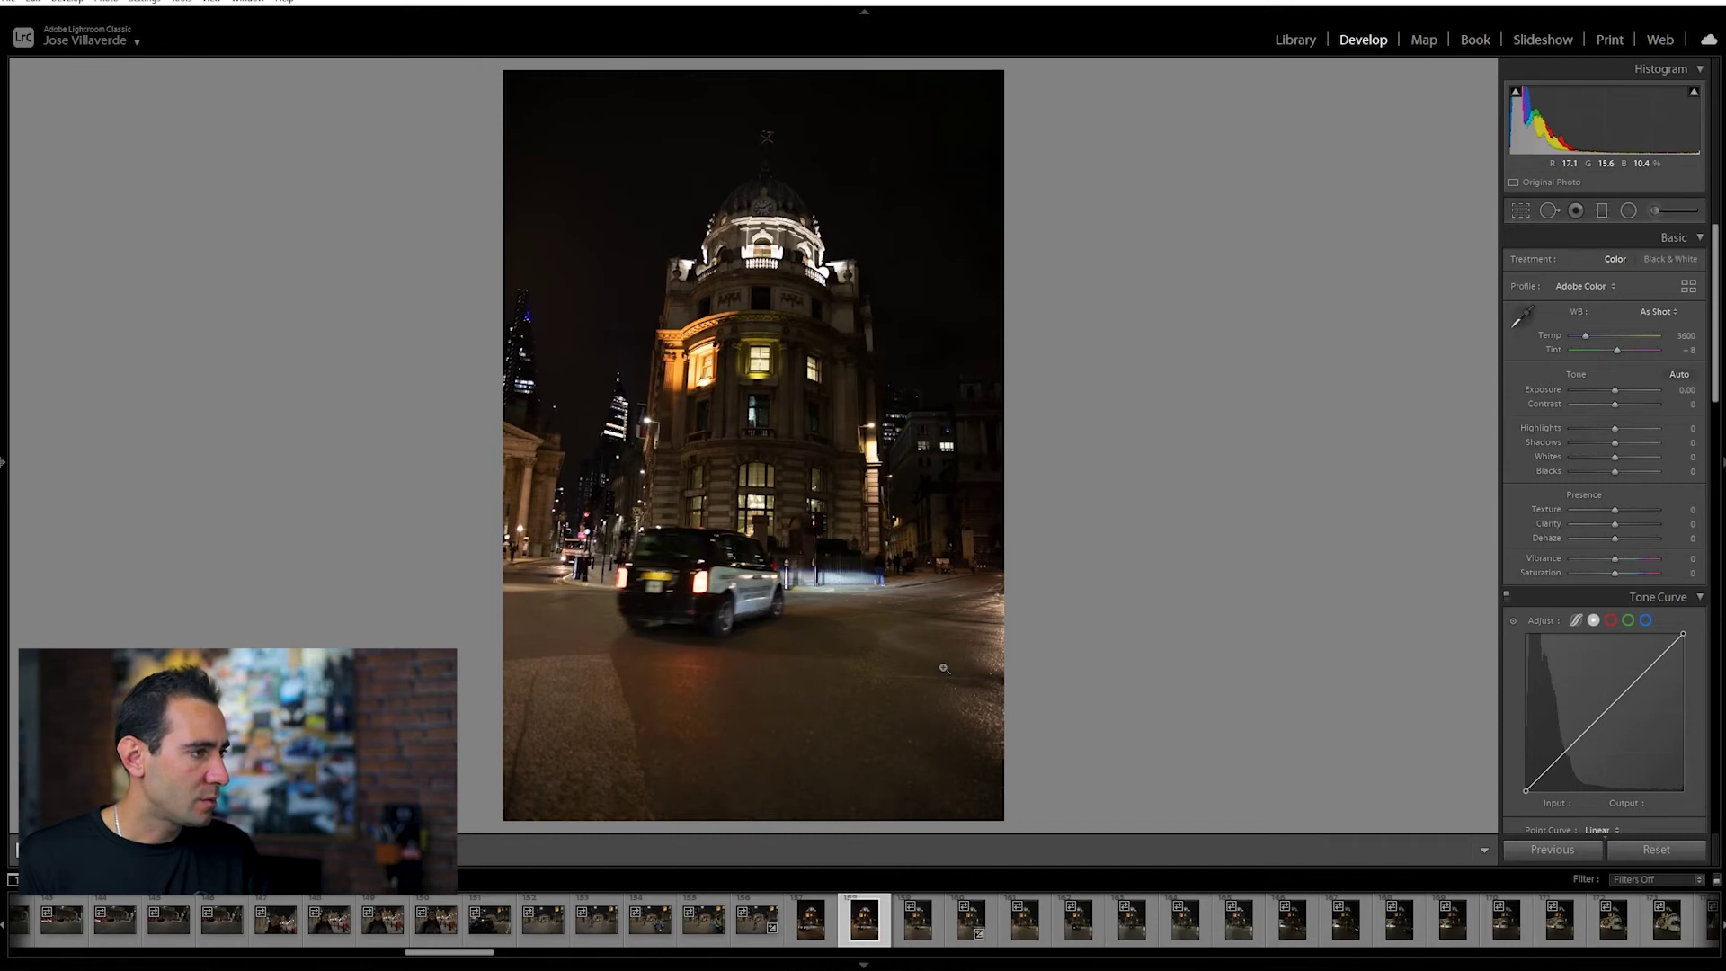
{"action": "key", "text": "Left"}
{"action": "key", "text": "Right"}
{"action": "key", "text": "Left"}
{"action": "key", "text": "Right"}
{"action": "key", "text": "Left"}
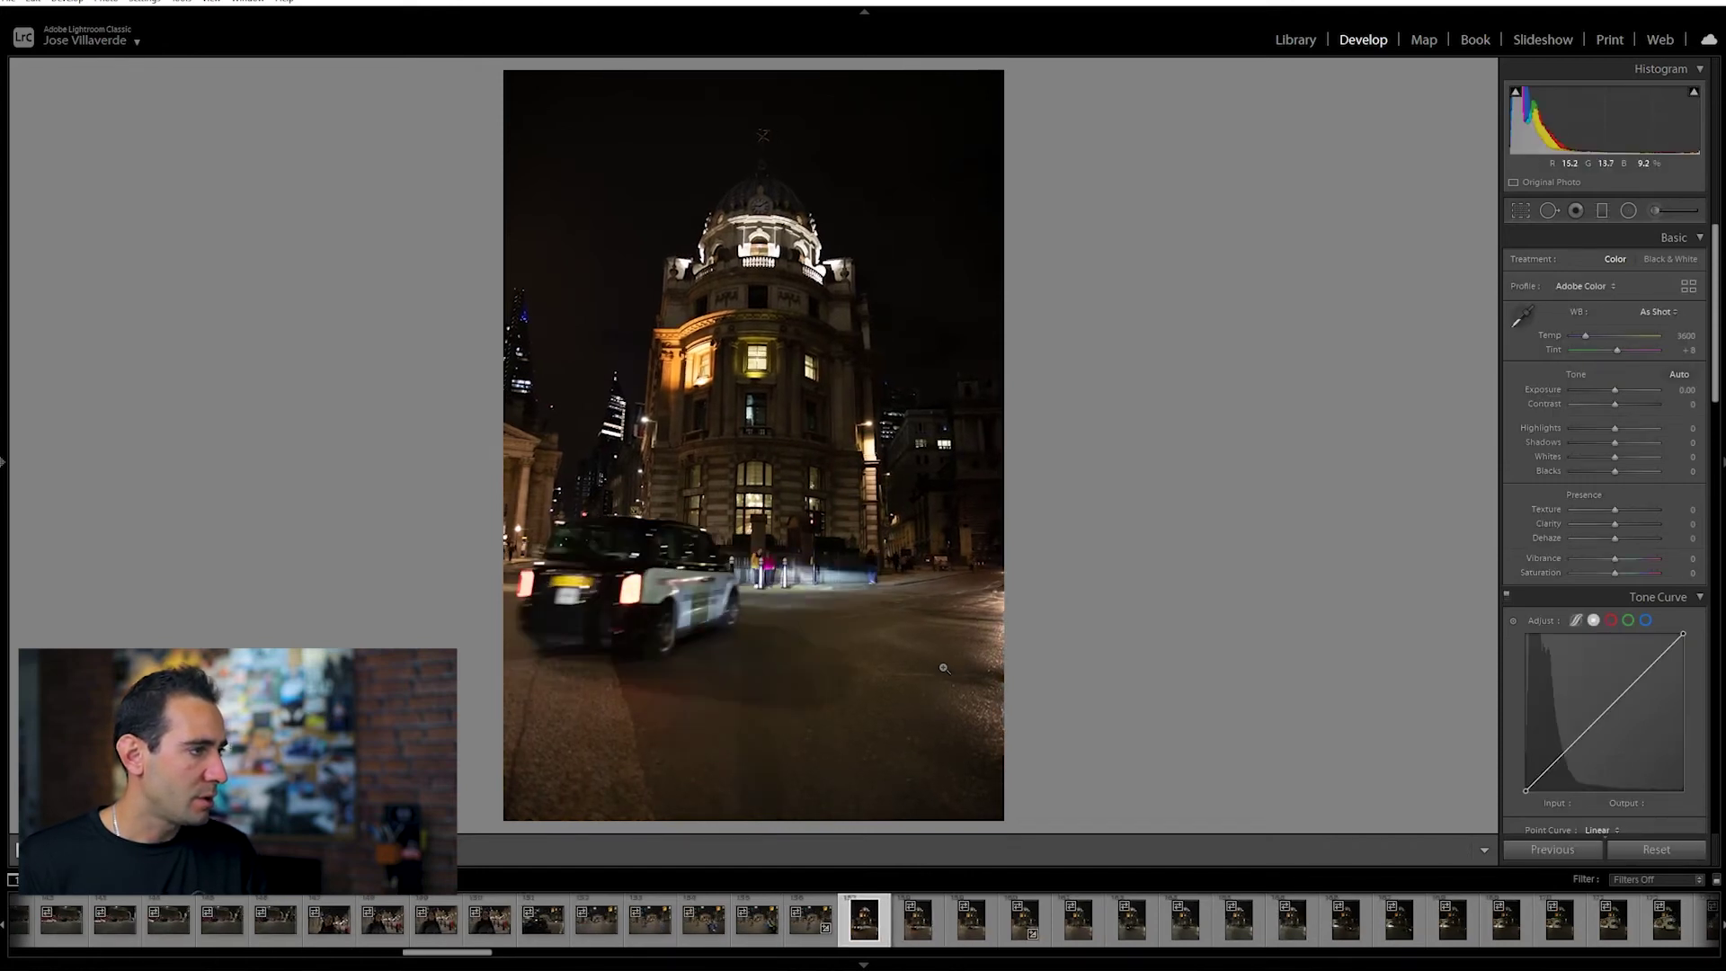
- Inspect the pedestrians by the bollards and along the side street up close in the first taxi frame
{"action": "left_click", "coordinate": [766, 553]}
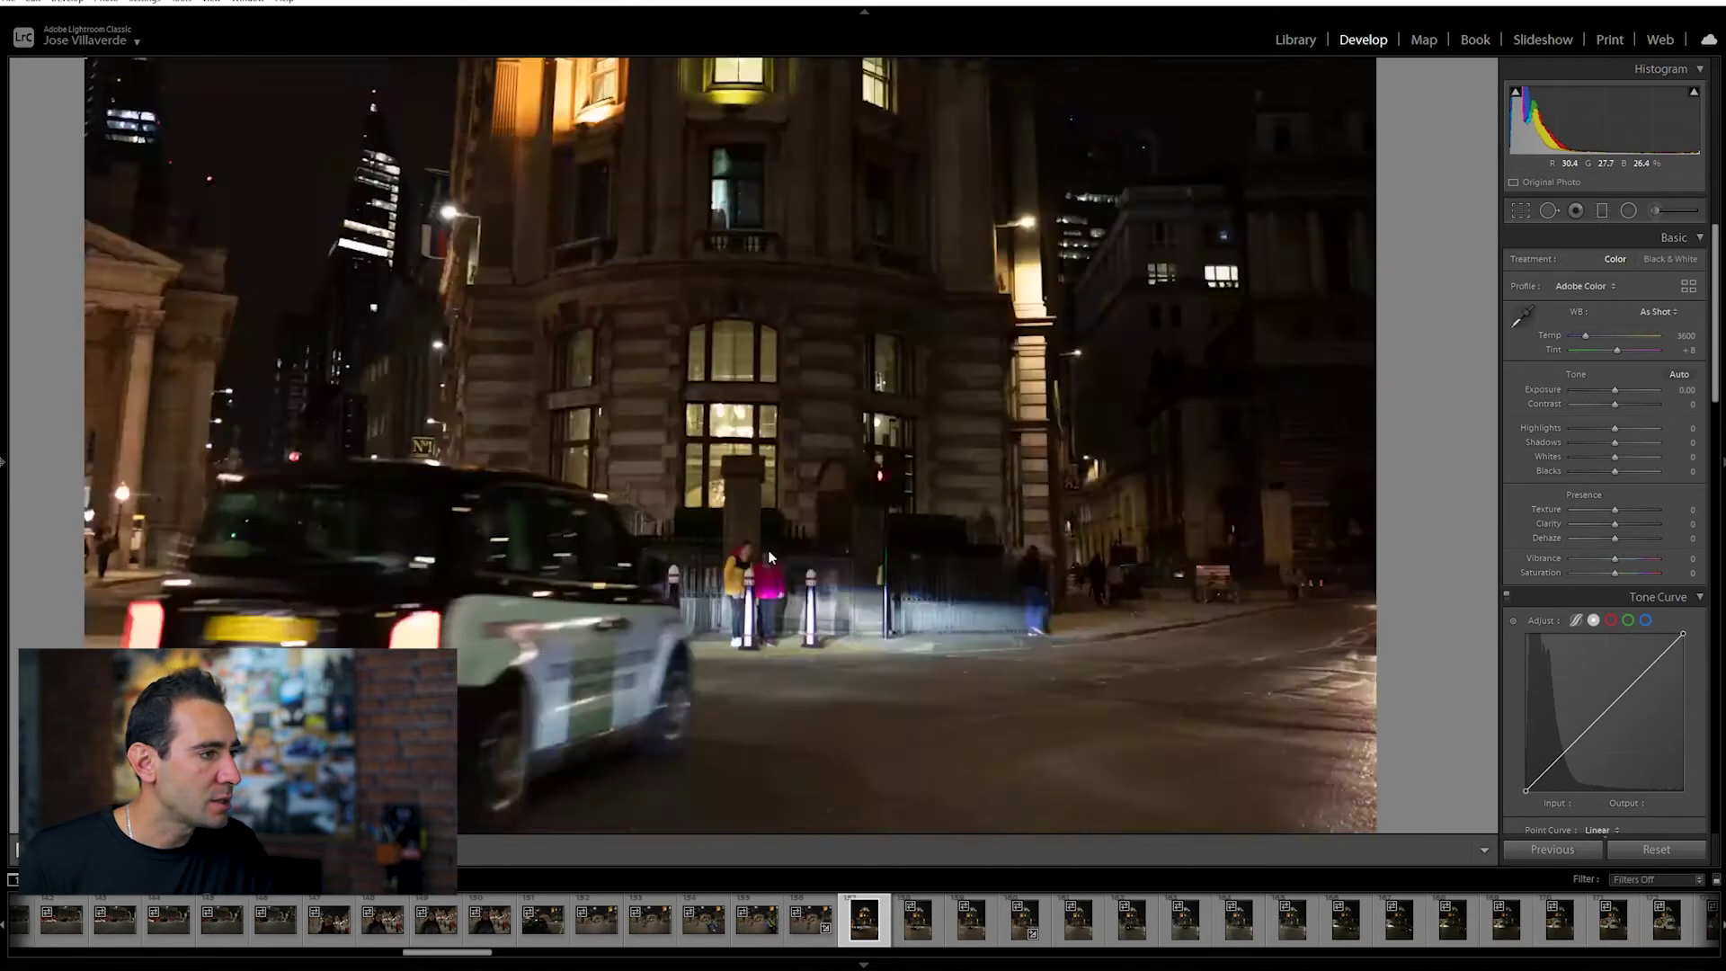
{"action": "left_click", "coordinate": [809, 685]}
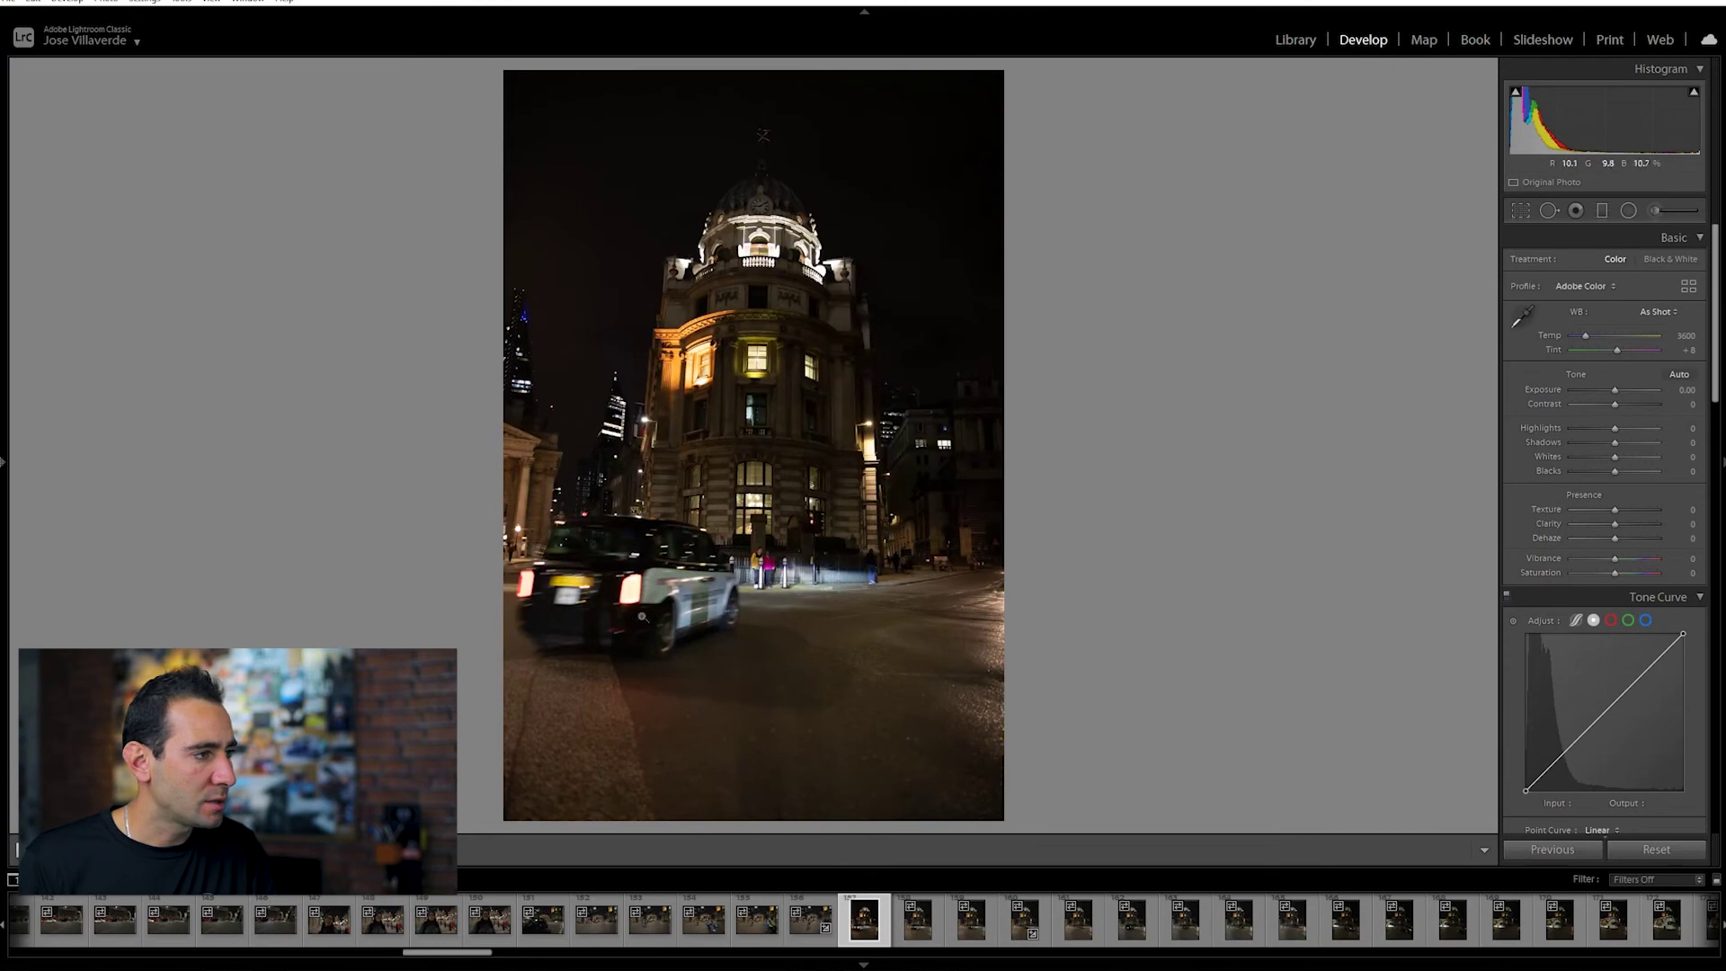
{"action": "left_click", "coordinate": [900, 570]}
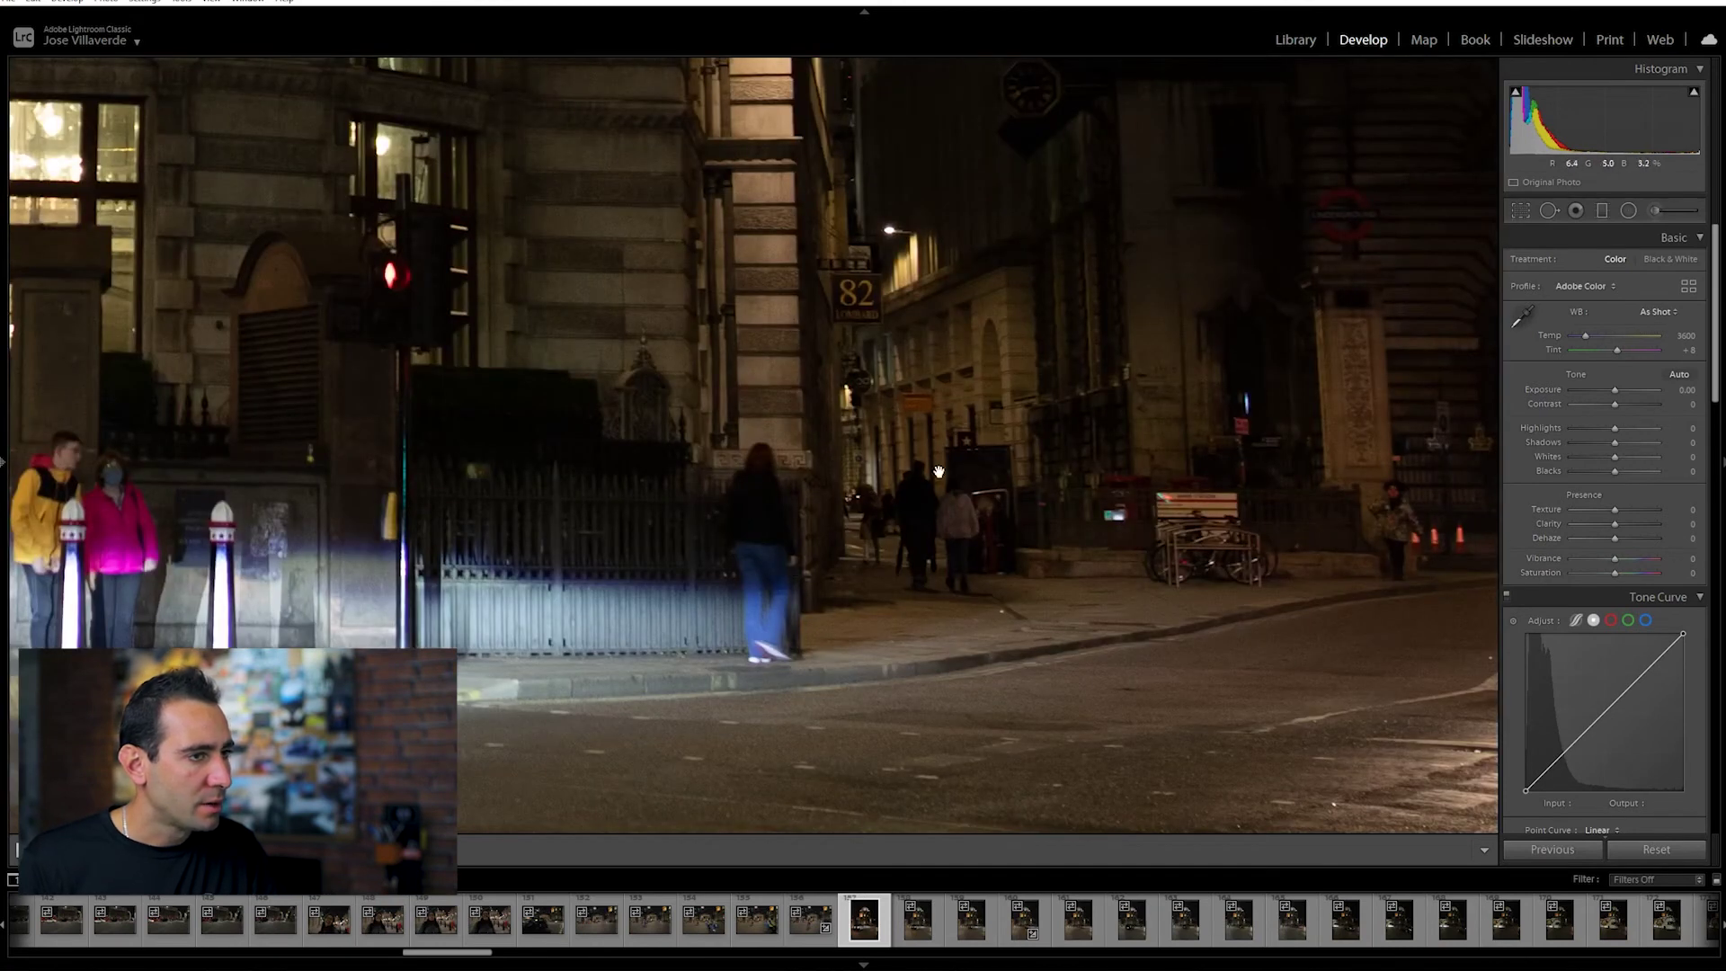
{"action": "left_click", "coordinate": [1191, 571]}
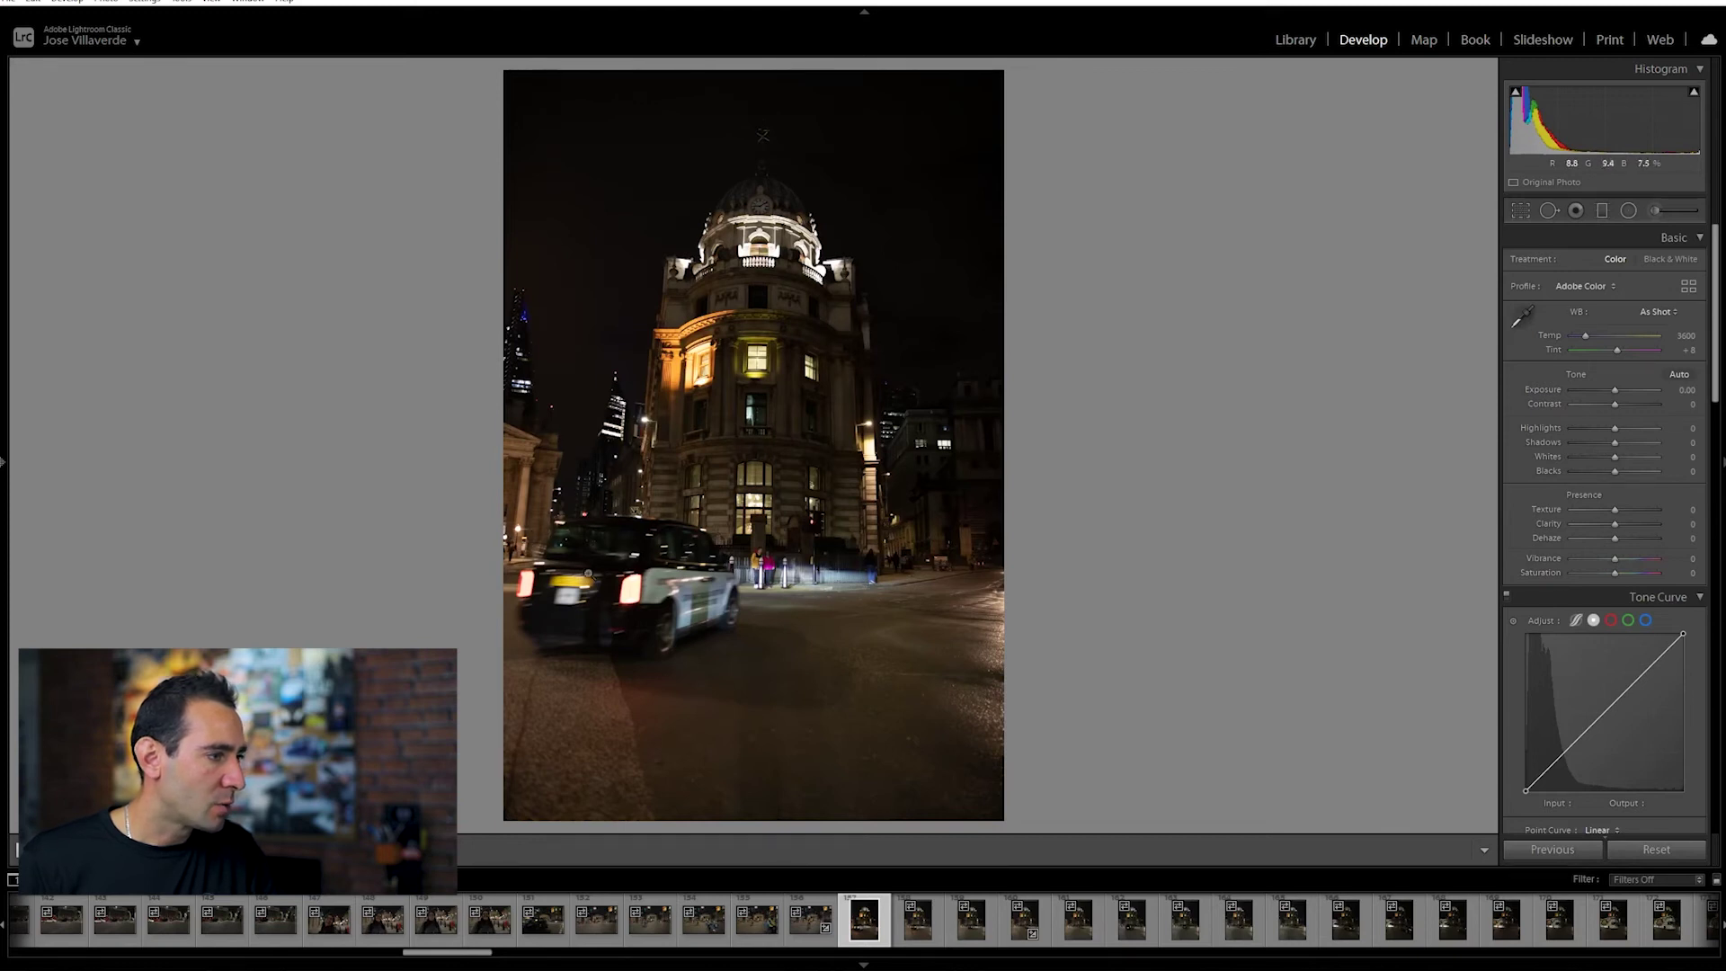
- Compare the first two taxi frames again and view the two frames that follow them
{"action": "left_click", "coordinate": [931, 946]}
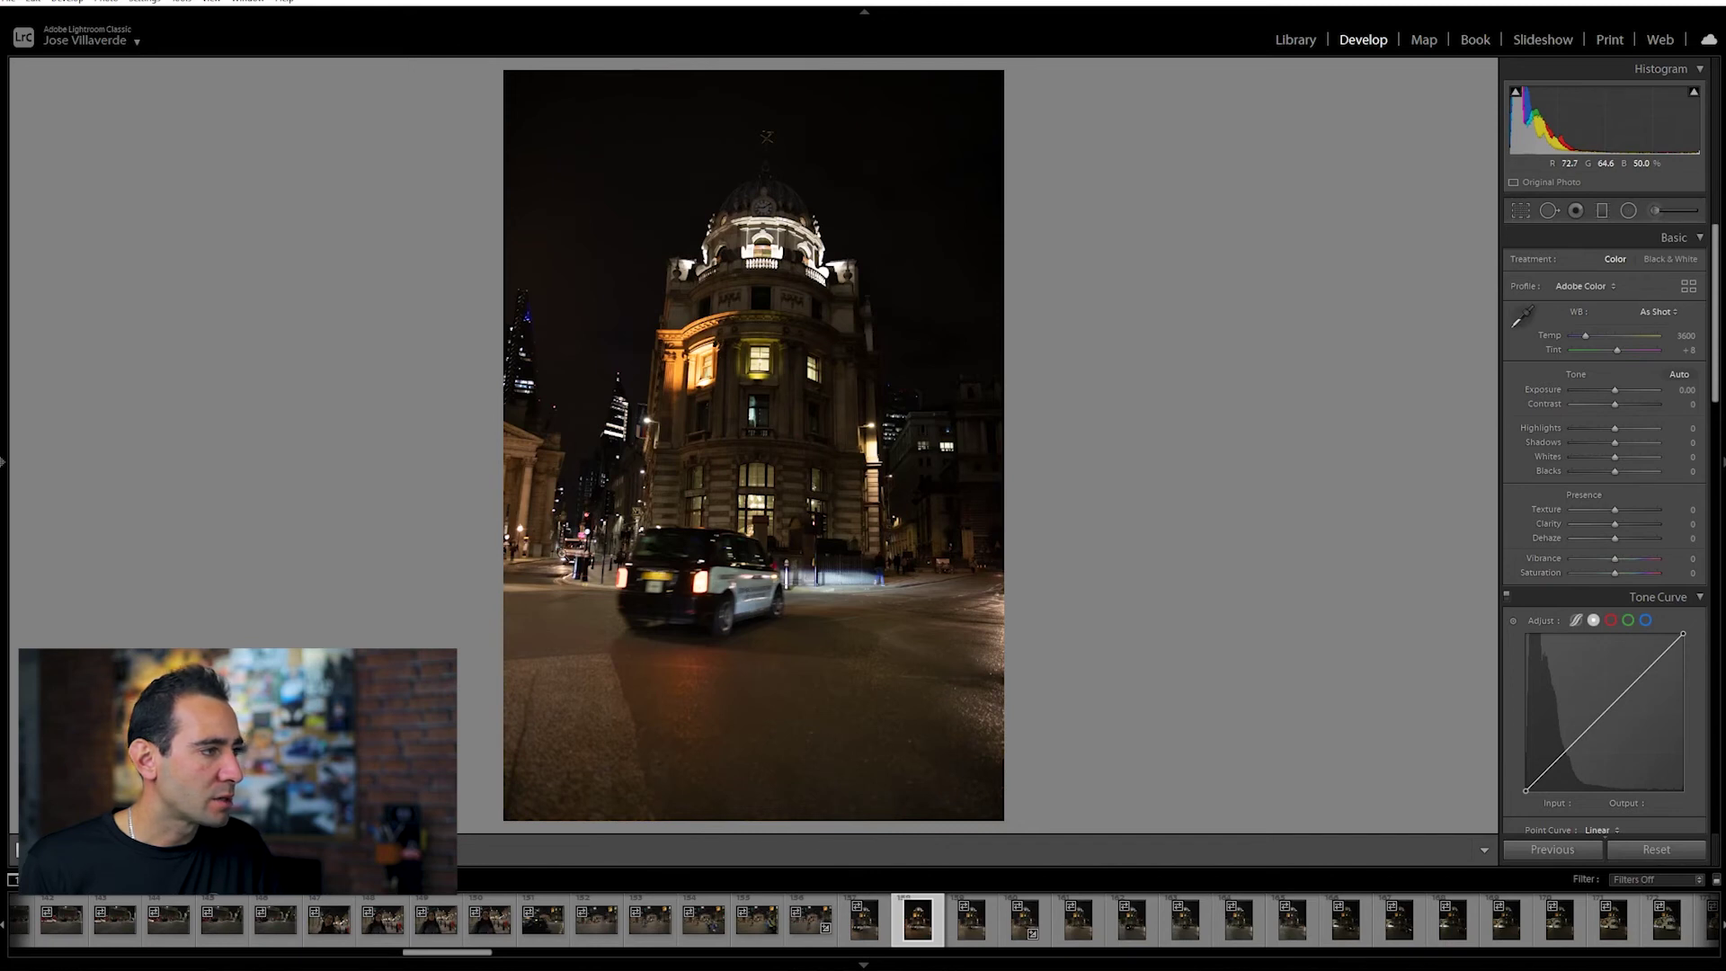
{"action": "left_click", "coordinate": [854, 933]}
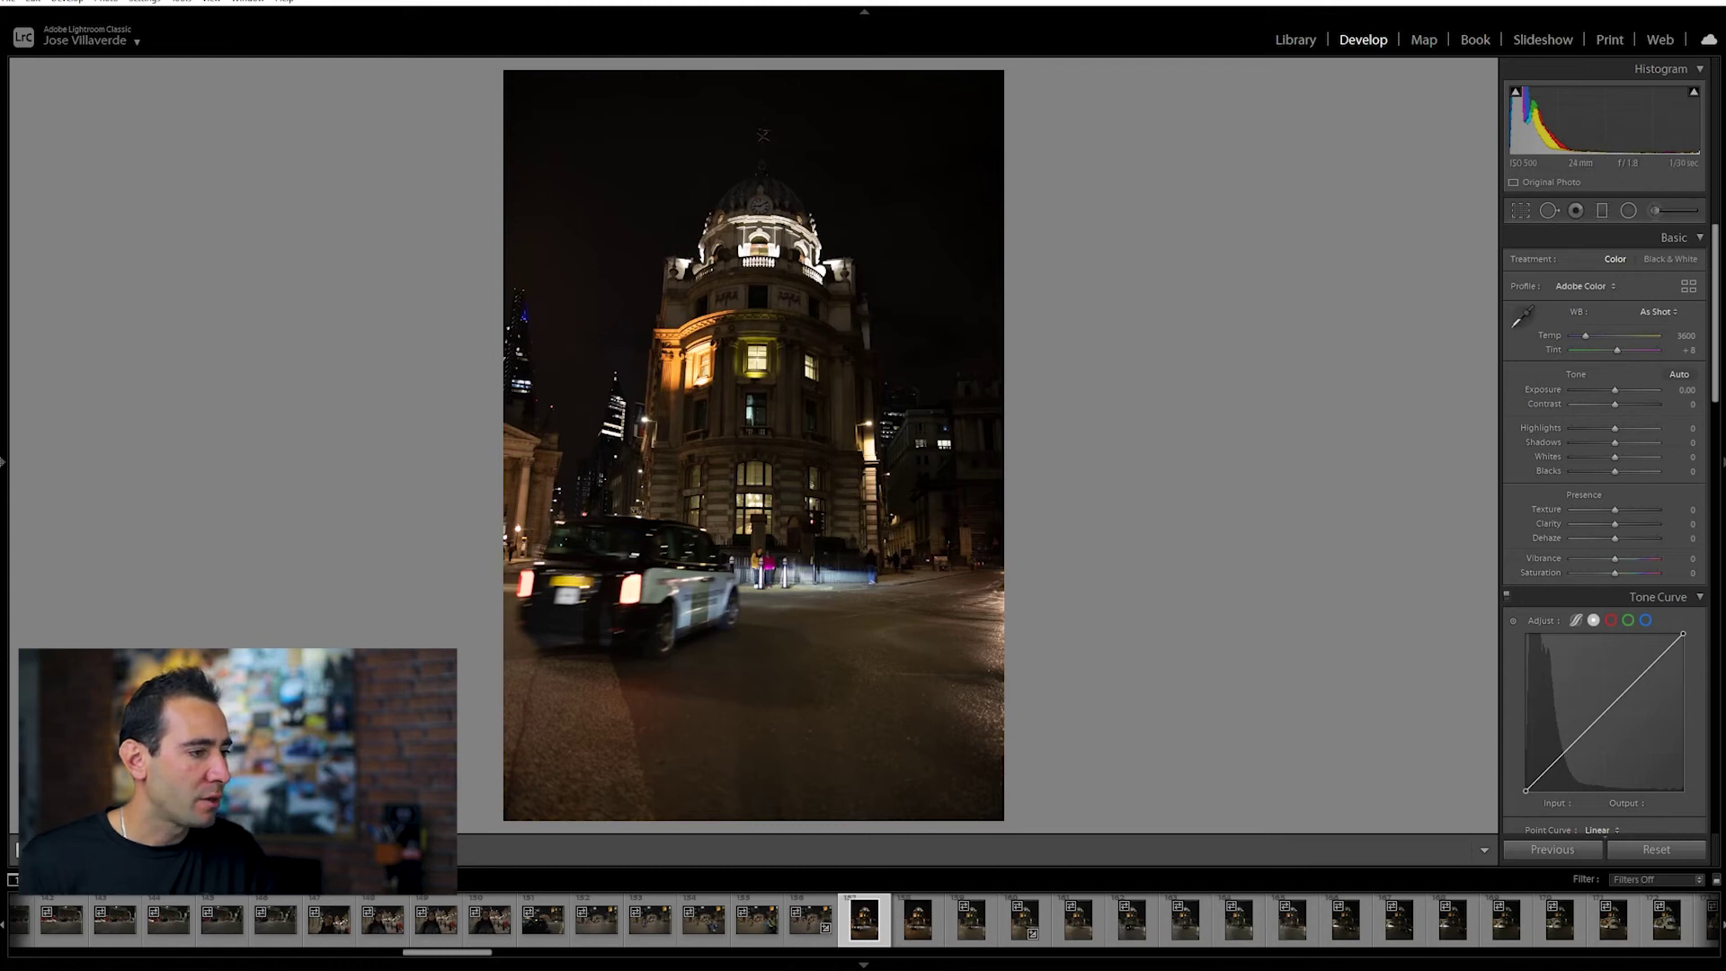
{"action": "left_click", "coordinate": [968, 924]}
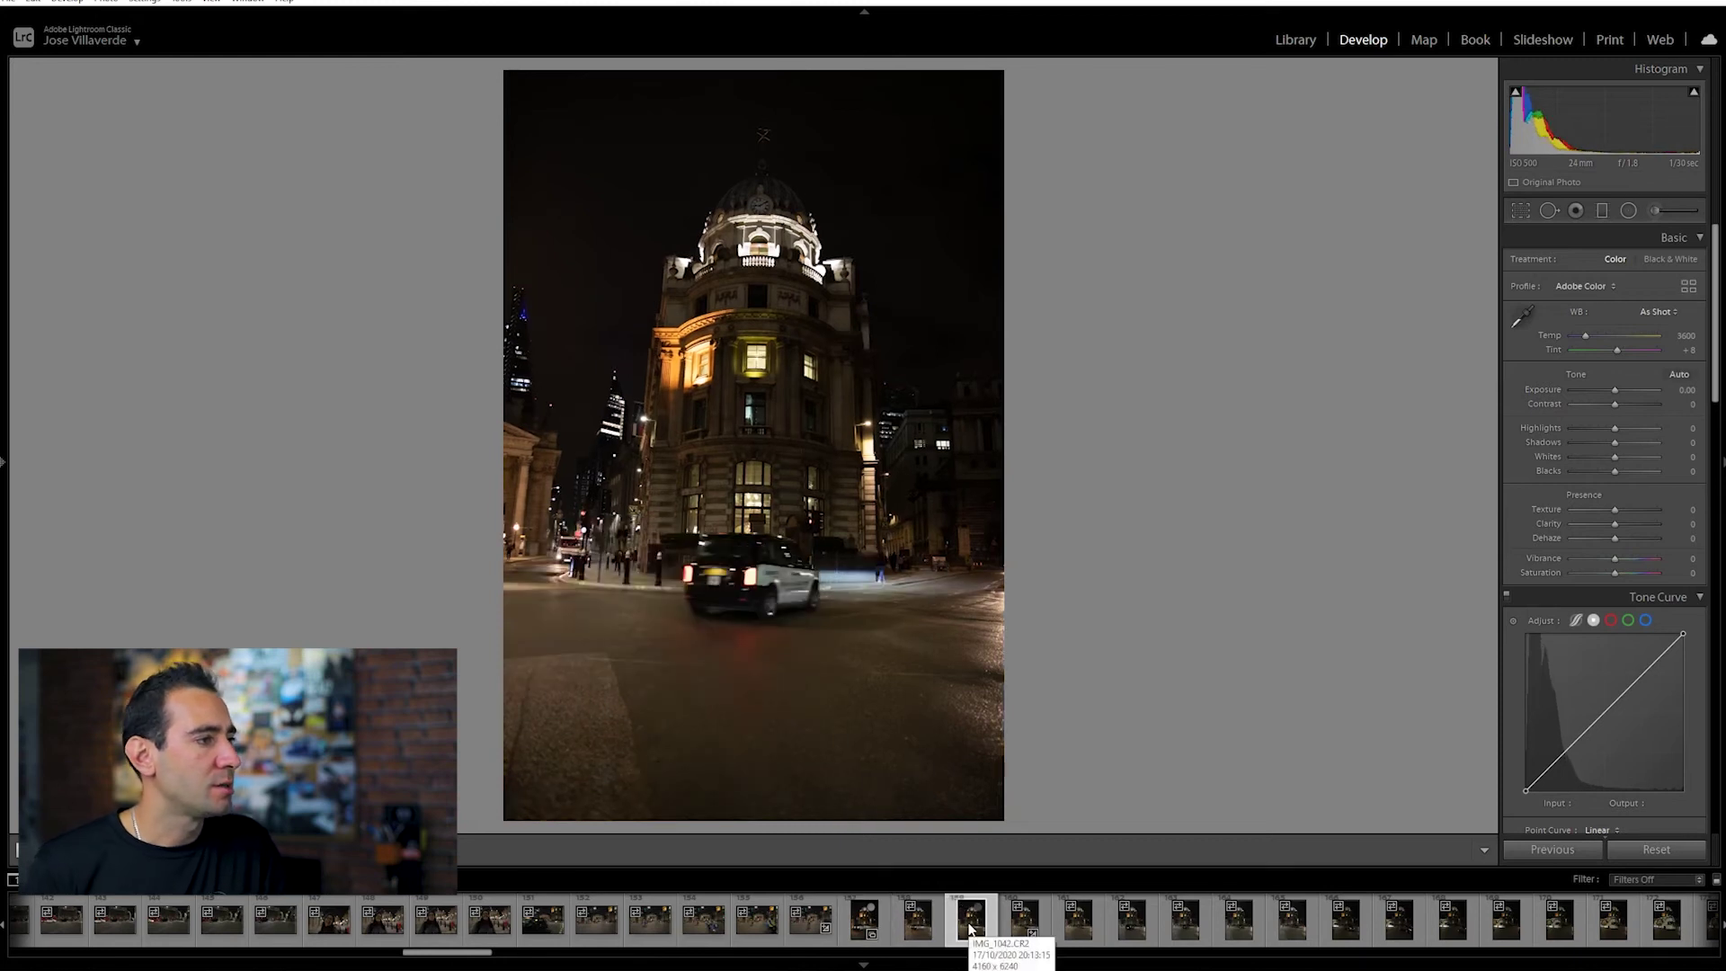
{"action": "key", "text": "Right"}
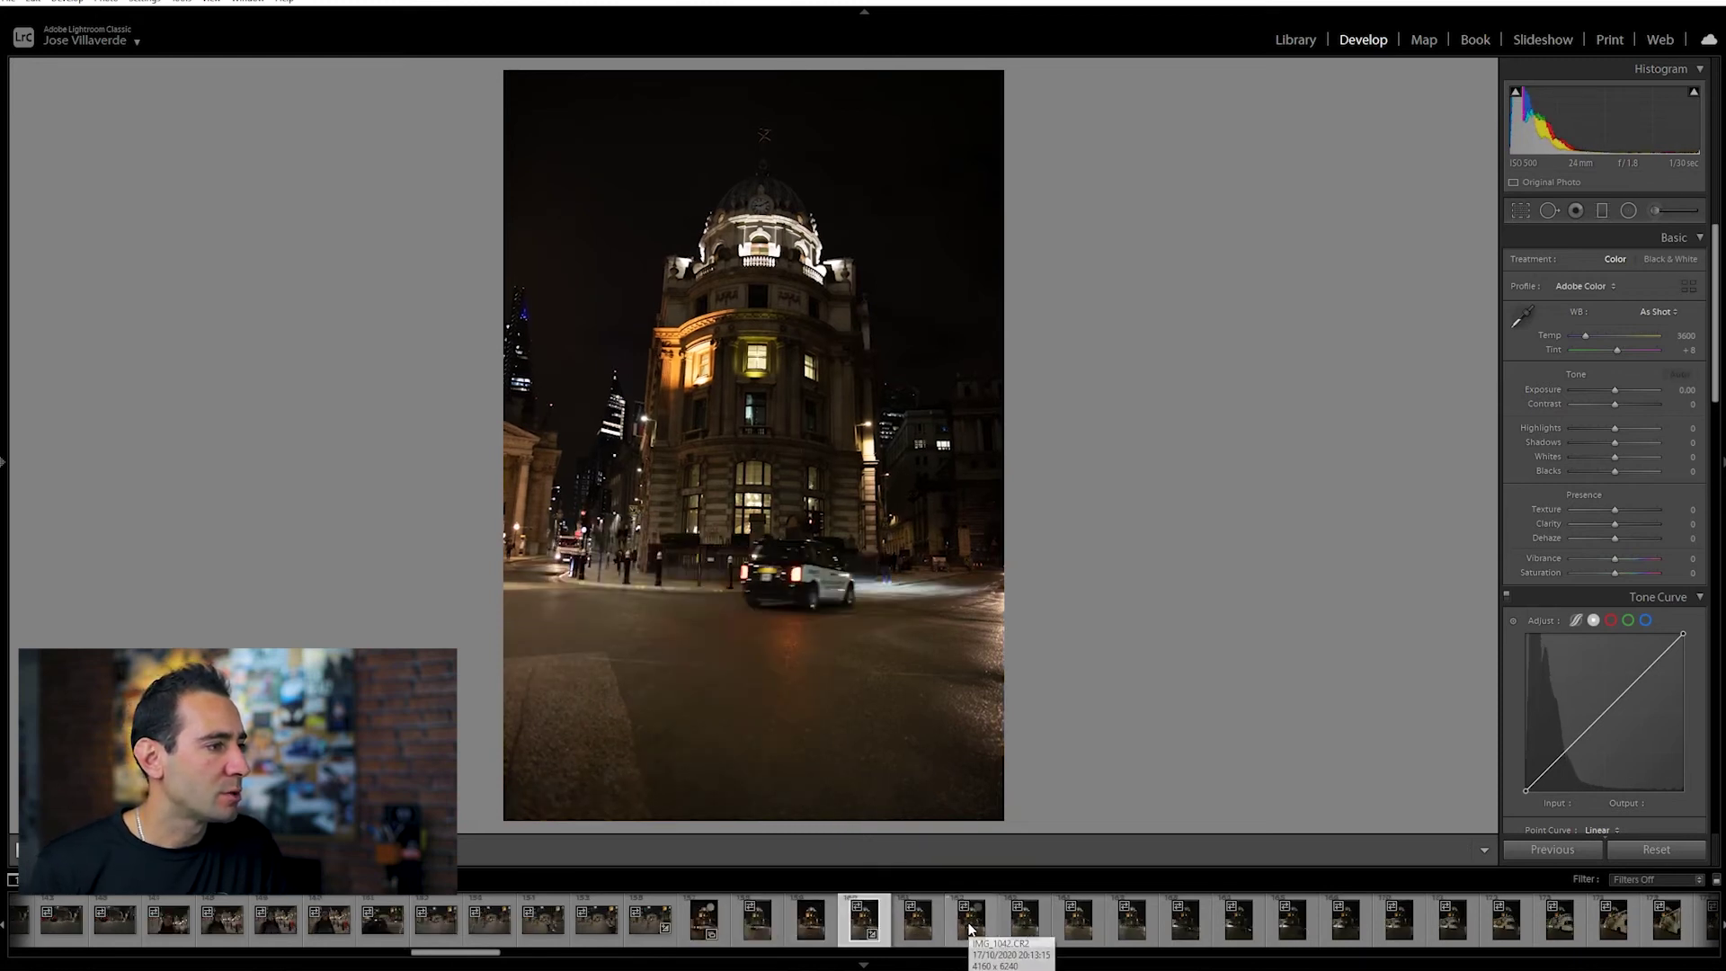
- Advance through the white Bulldog bus sequence to the frame showing the whole bus in front of the domed building
{"action": "key", "text": "Right"}
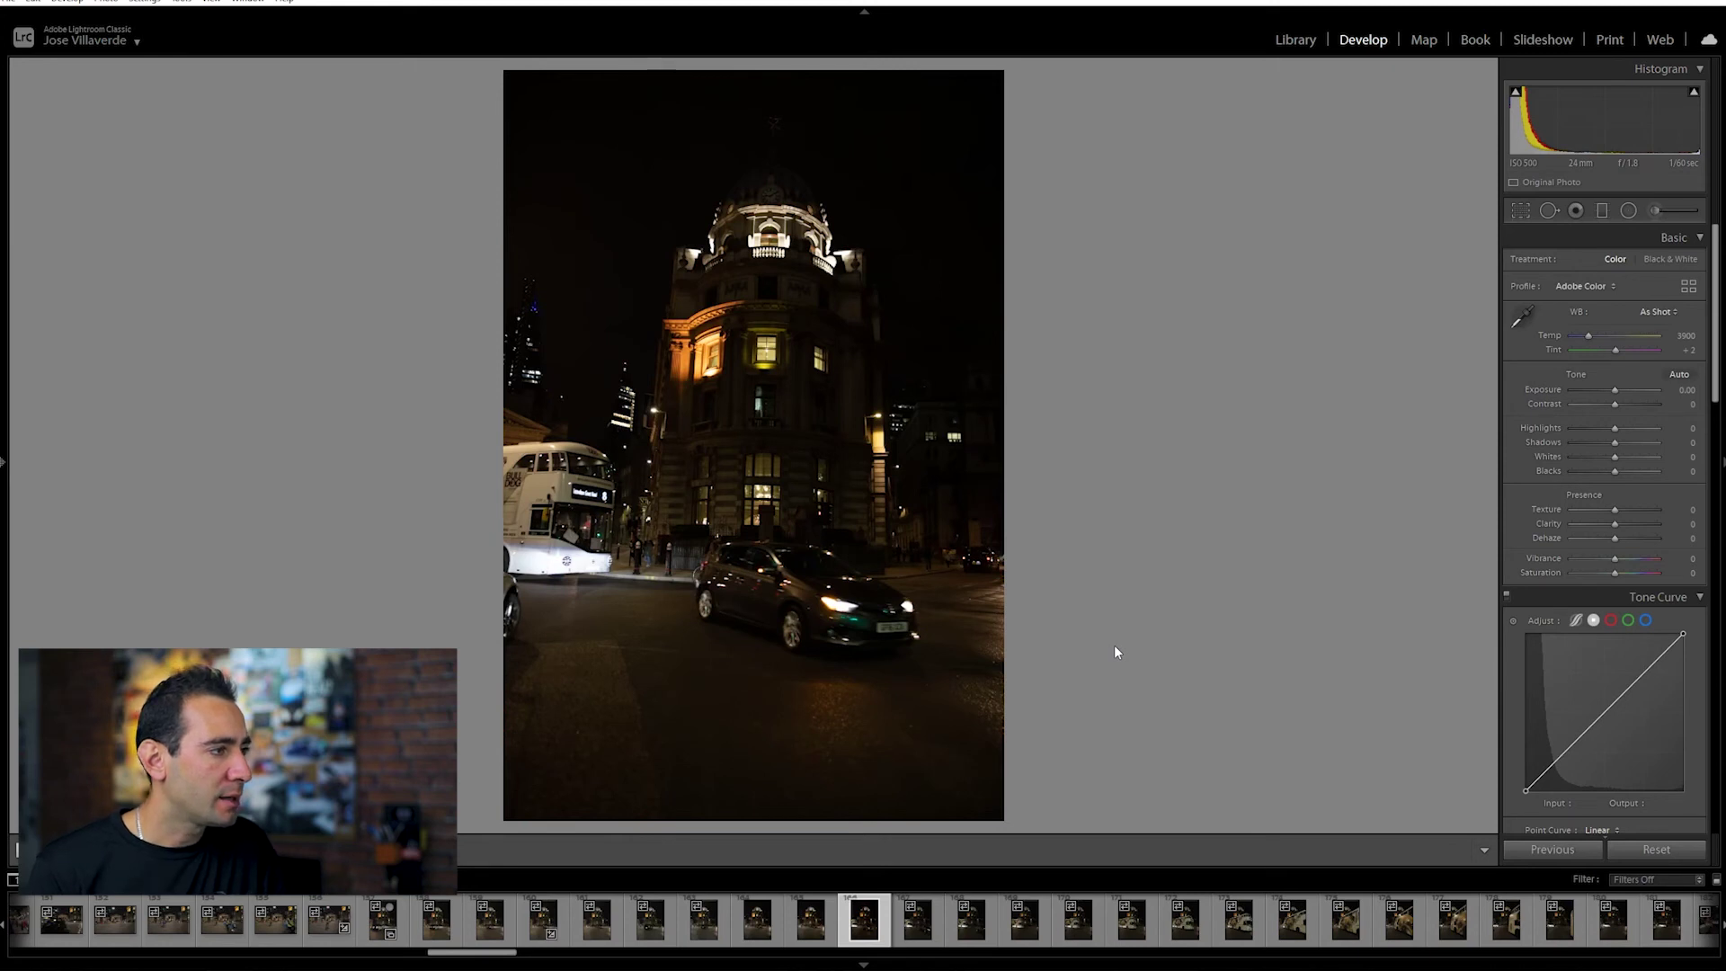
{"action": "key", "text": "Right"}
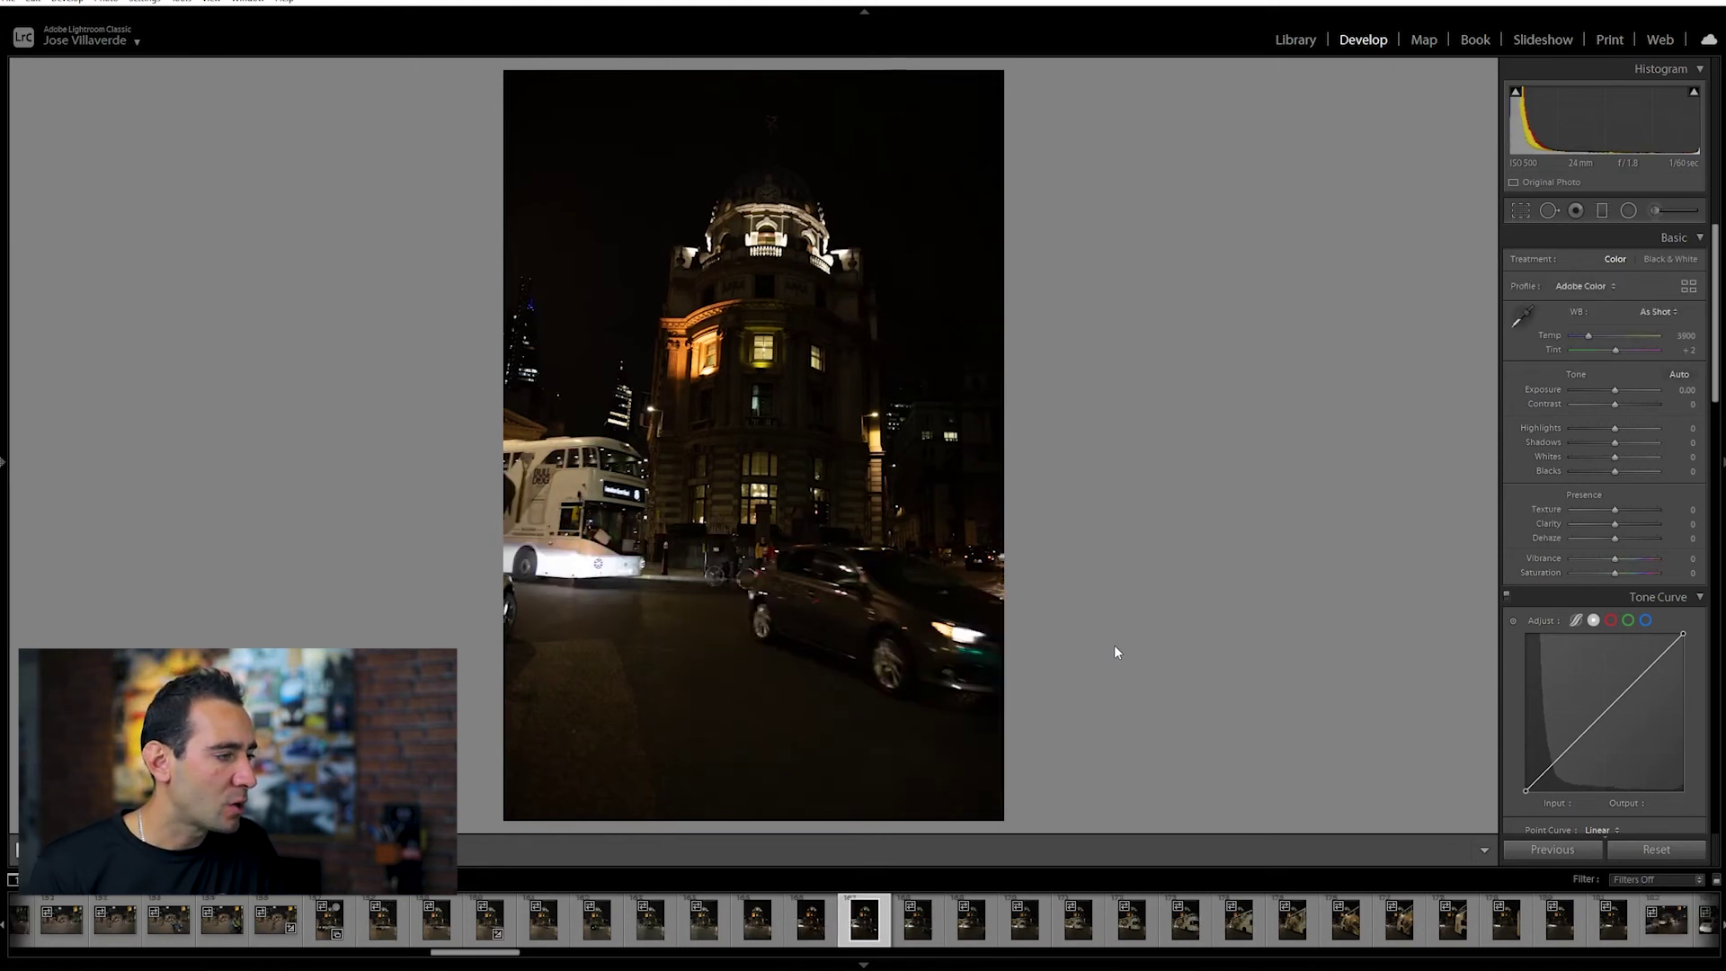
{"action": "key", "text": "Right"}
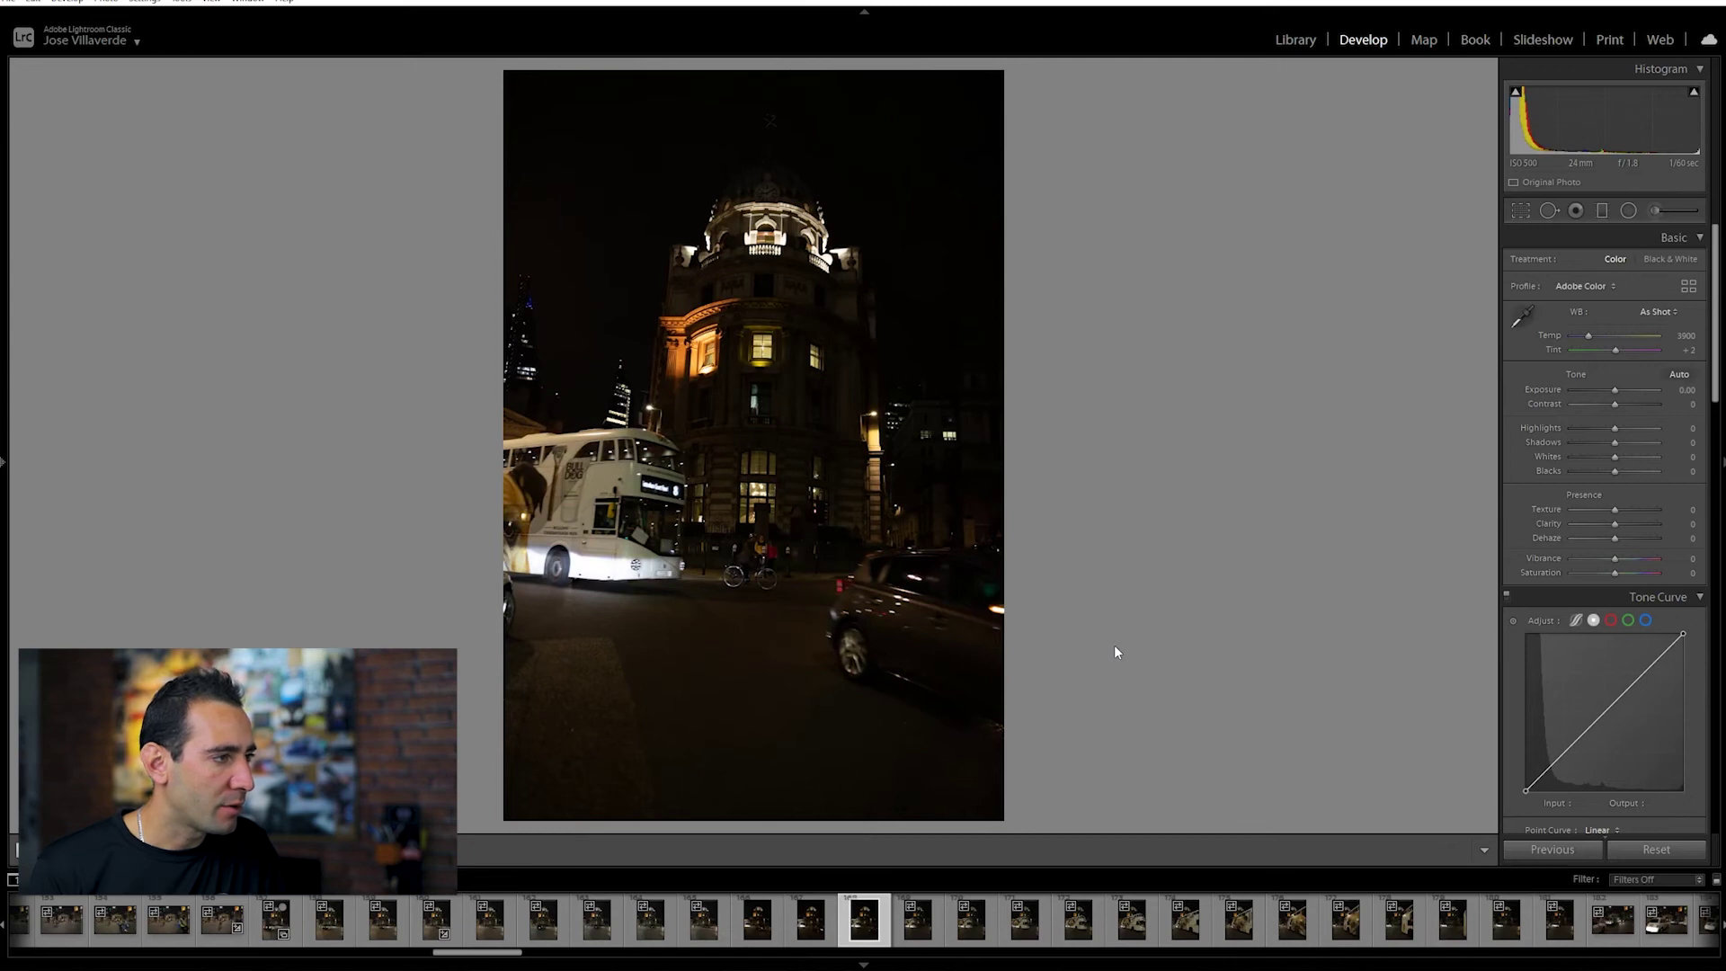
{"action": "key", "text": "Right"}
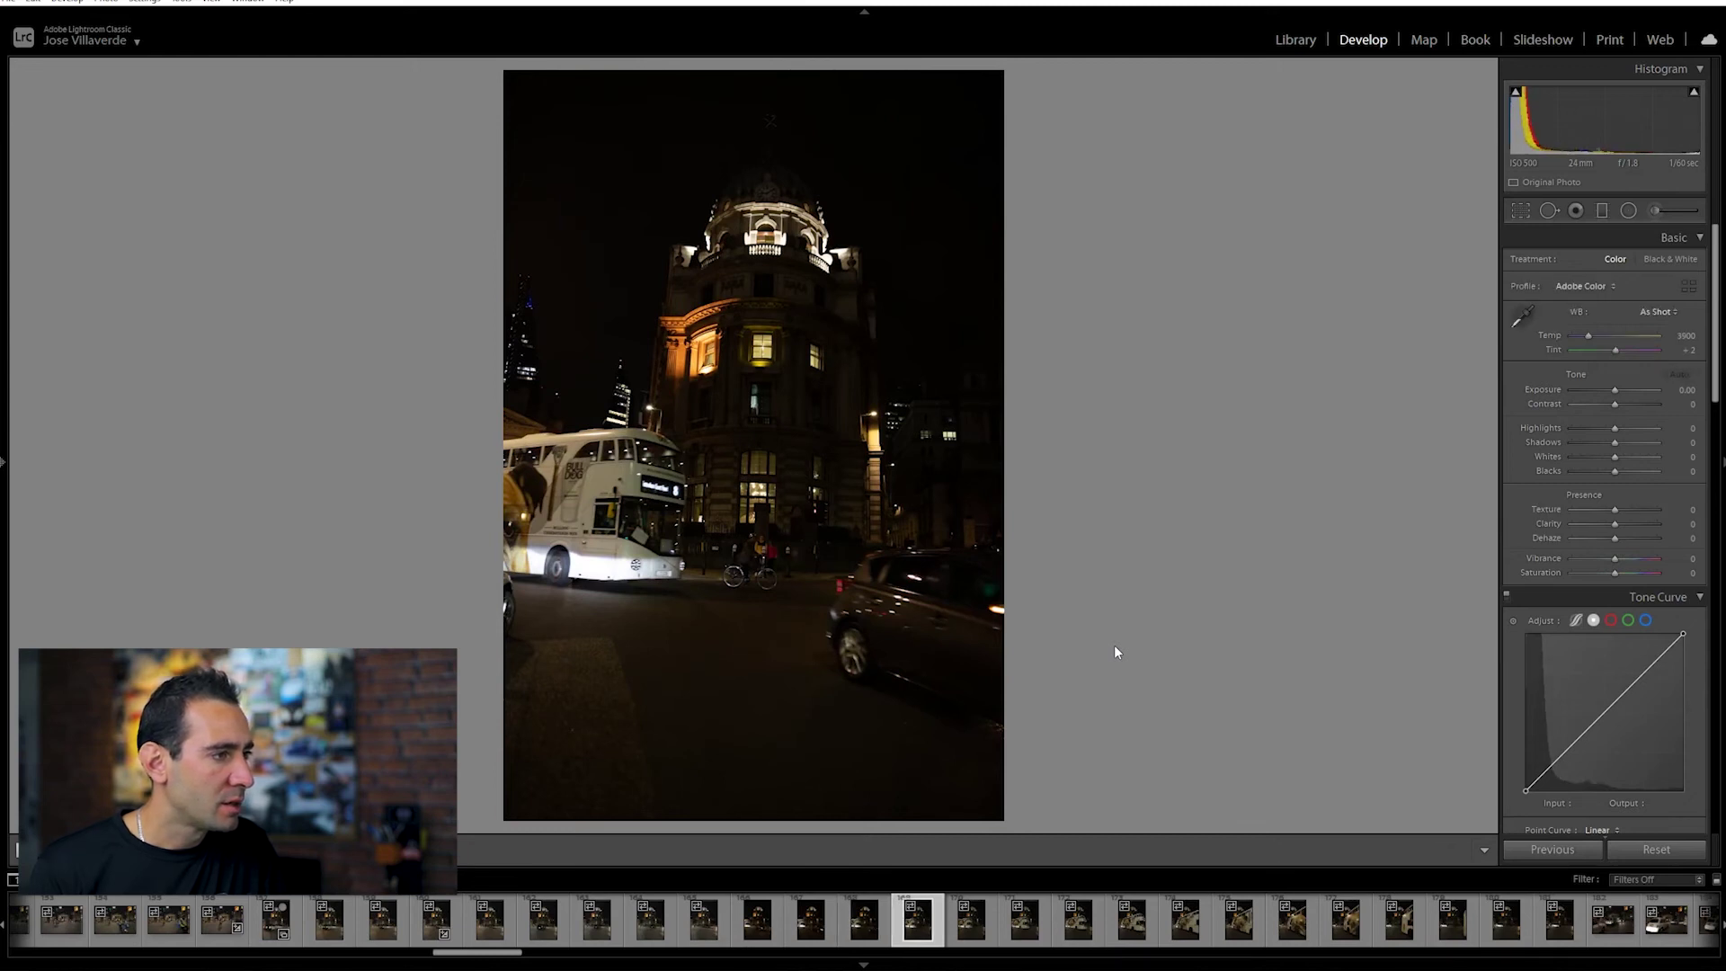
{"action": "key", "text": "Right"}
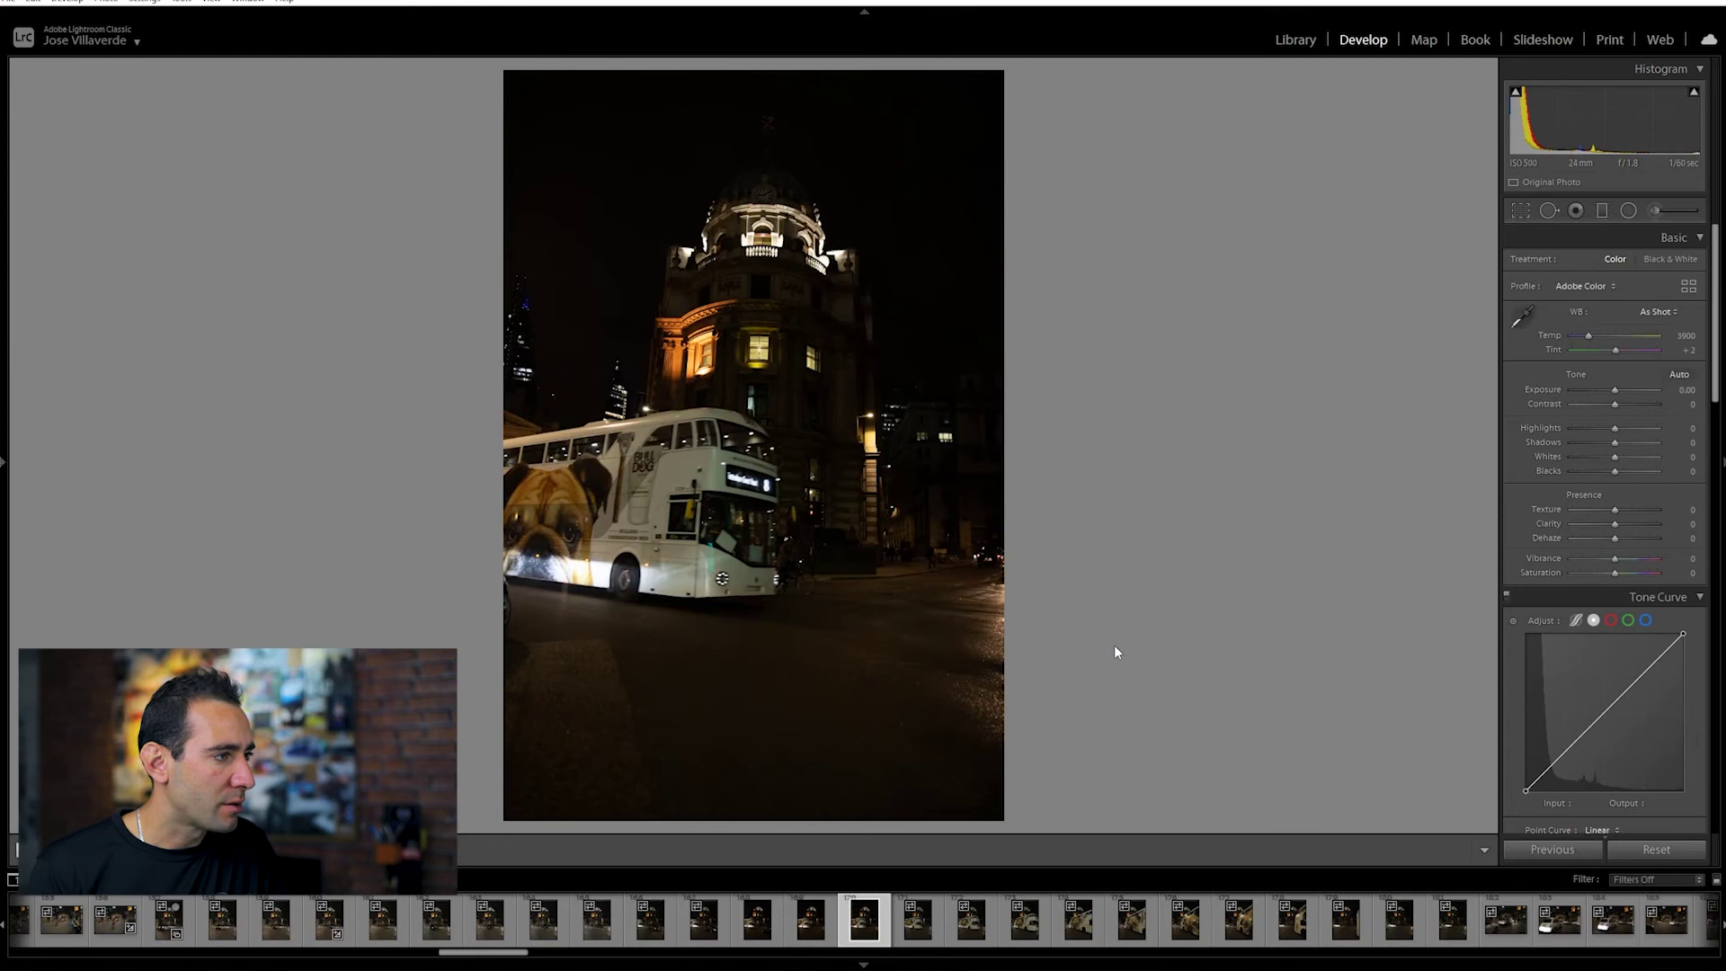
{"action": "key", "text": "Right"}
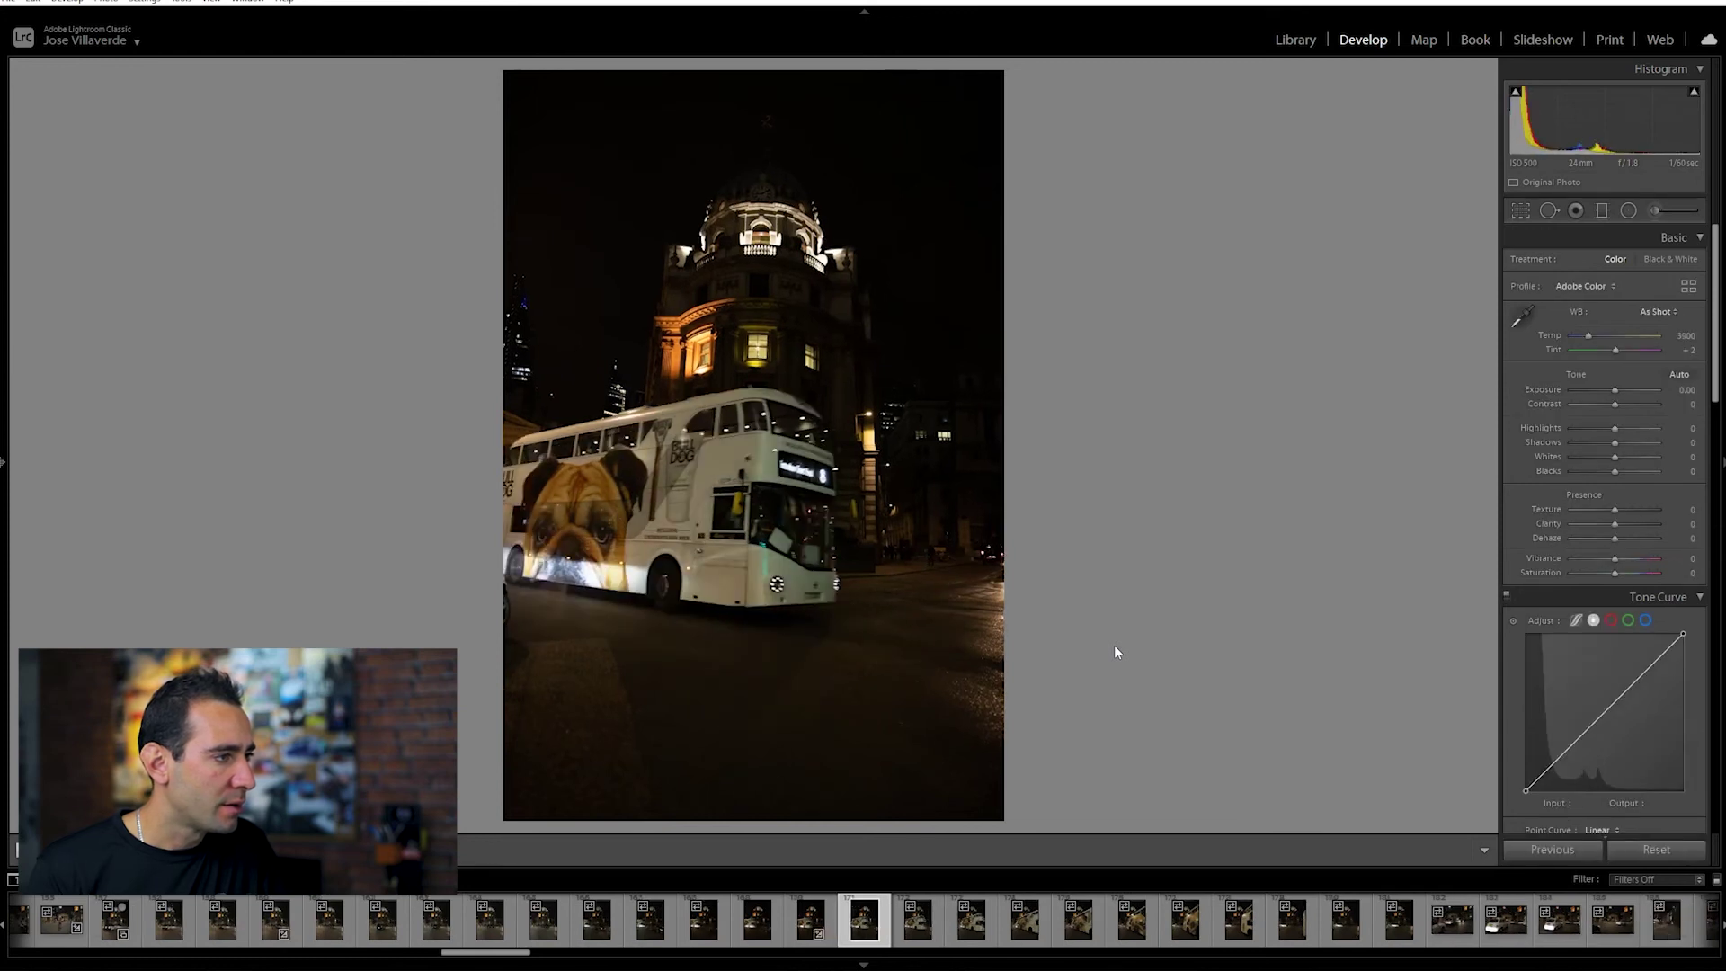
{"action": "key", "text": "Right"}
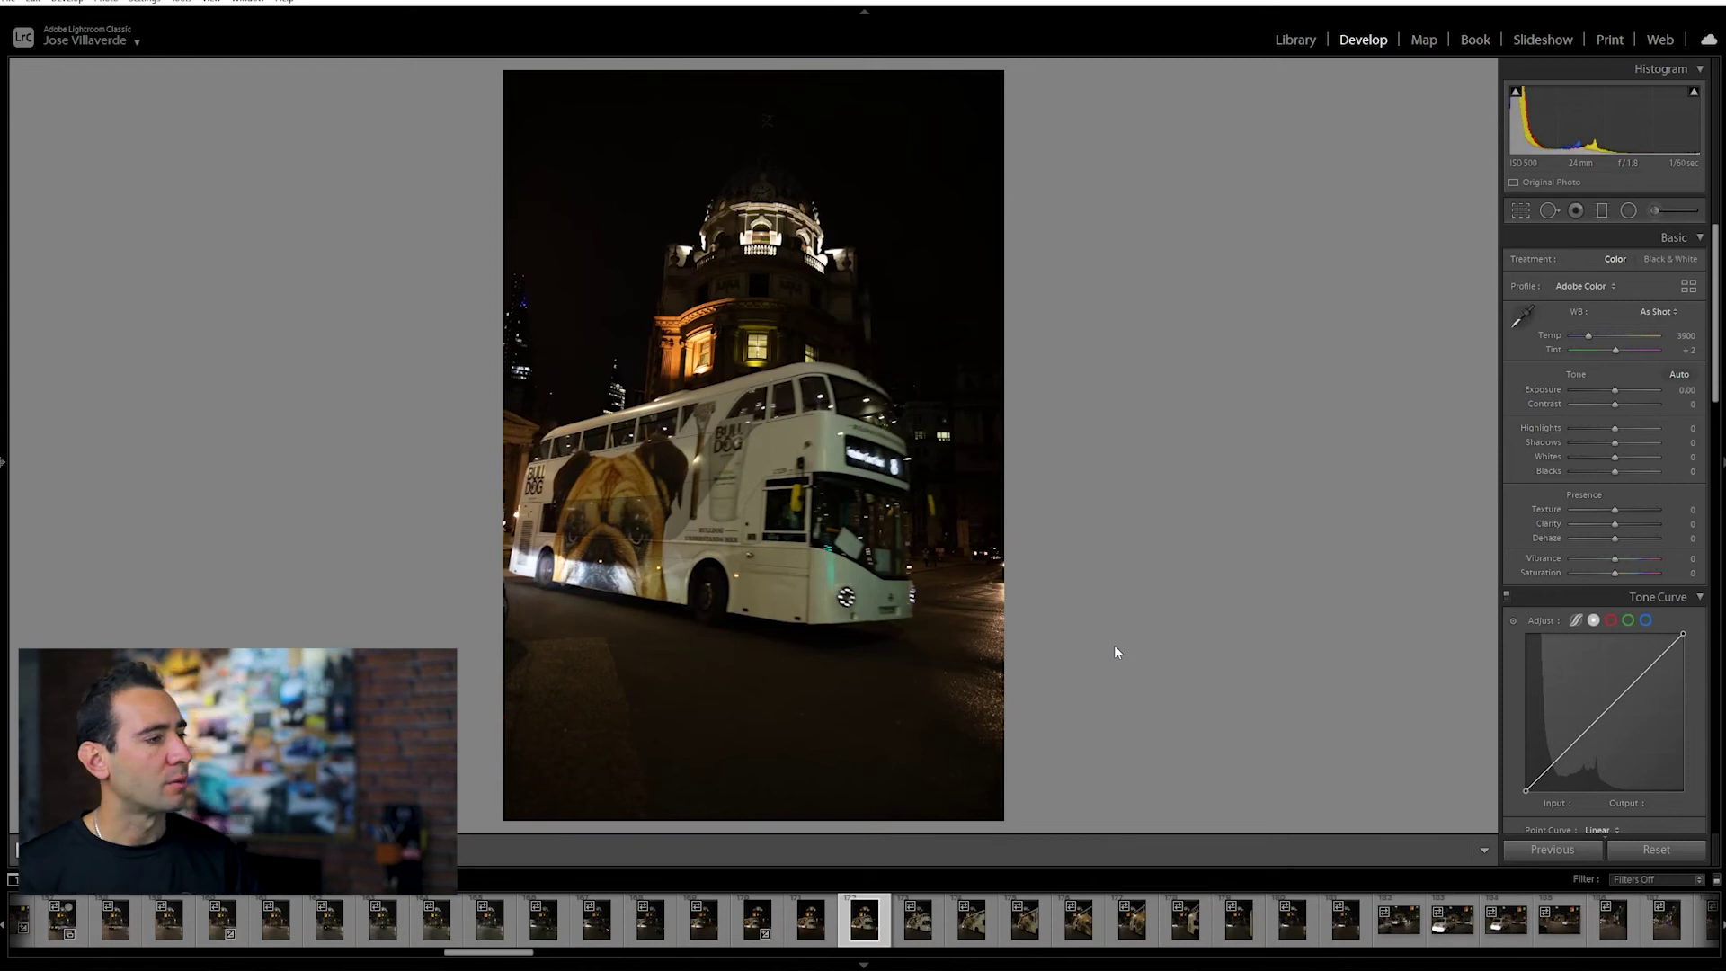
- Compare the full Bulldog bus frame with its neighbours and inspect the sharpness of its advert lettering up close
{"action": "key", "text": "Right"}
{"action": "key", "text": "Left"}
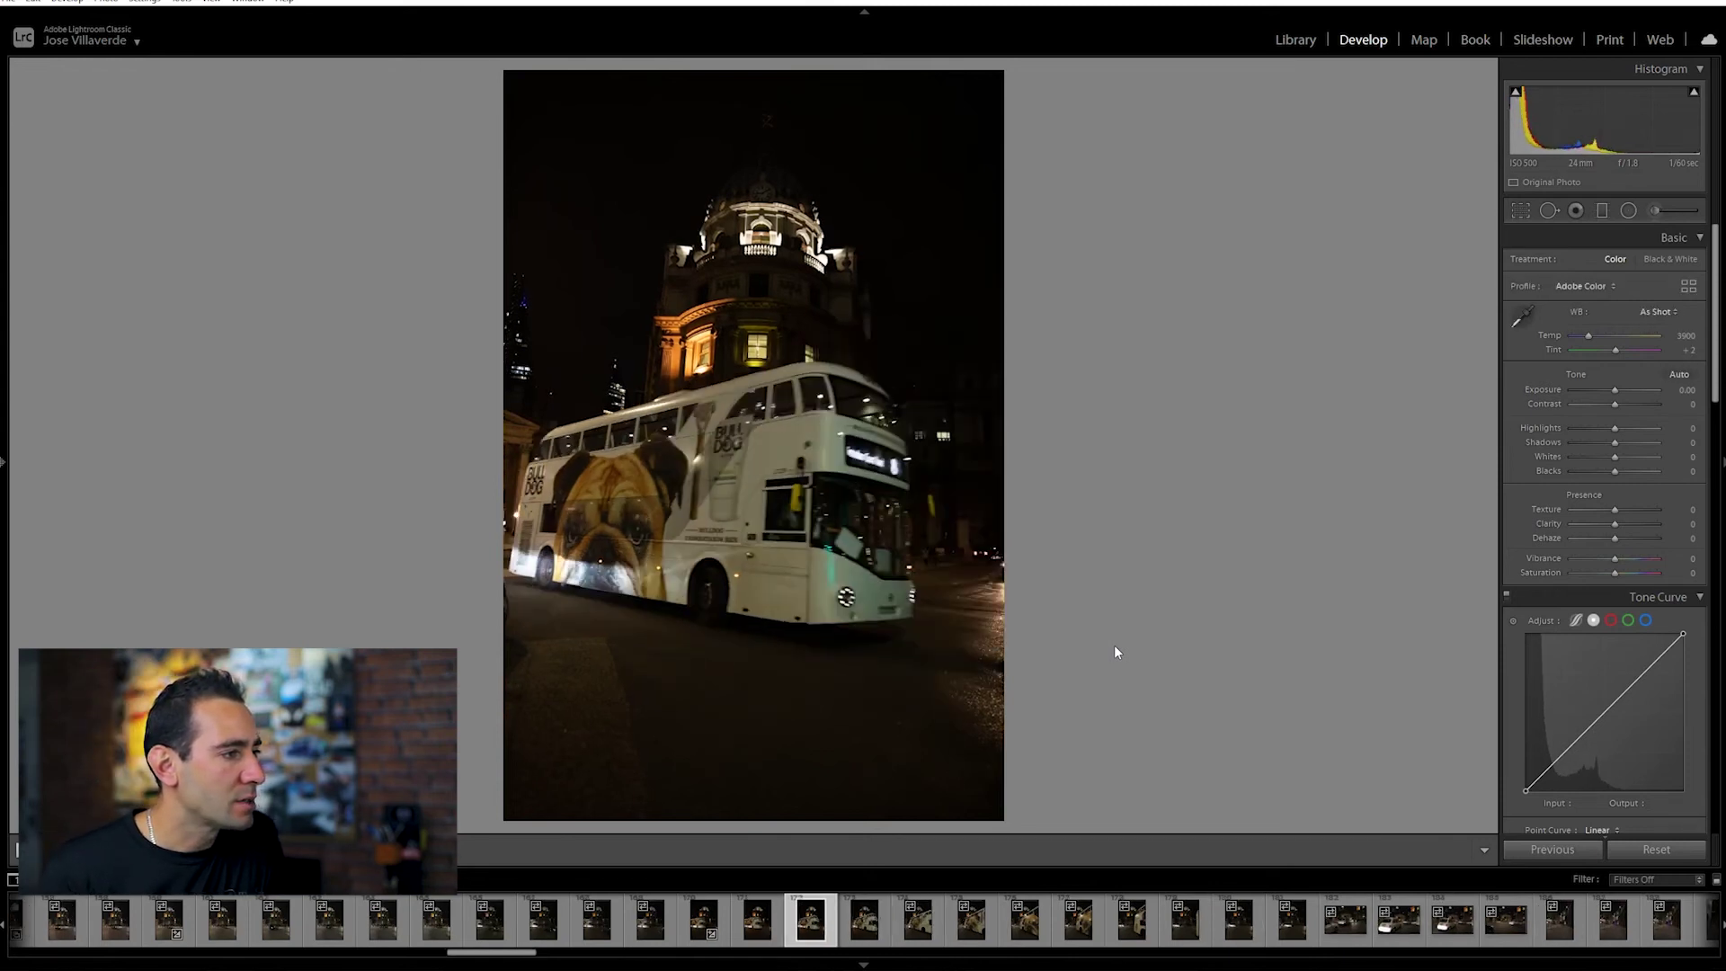
{"action": "key", "text": "Left"}
{"action": "key", "text": "Right"}
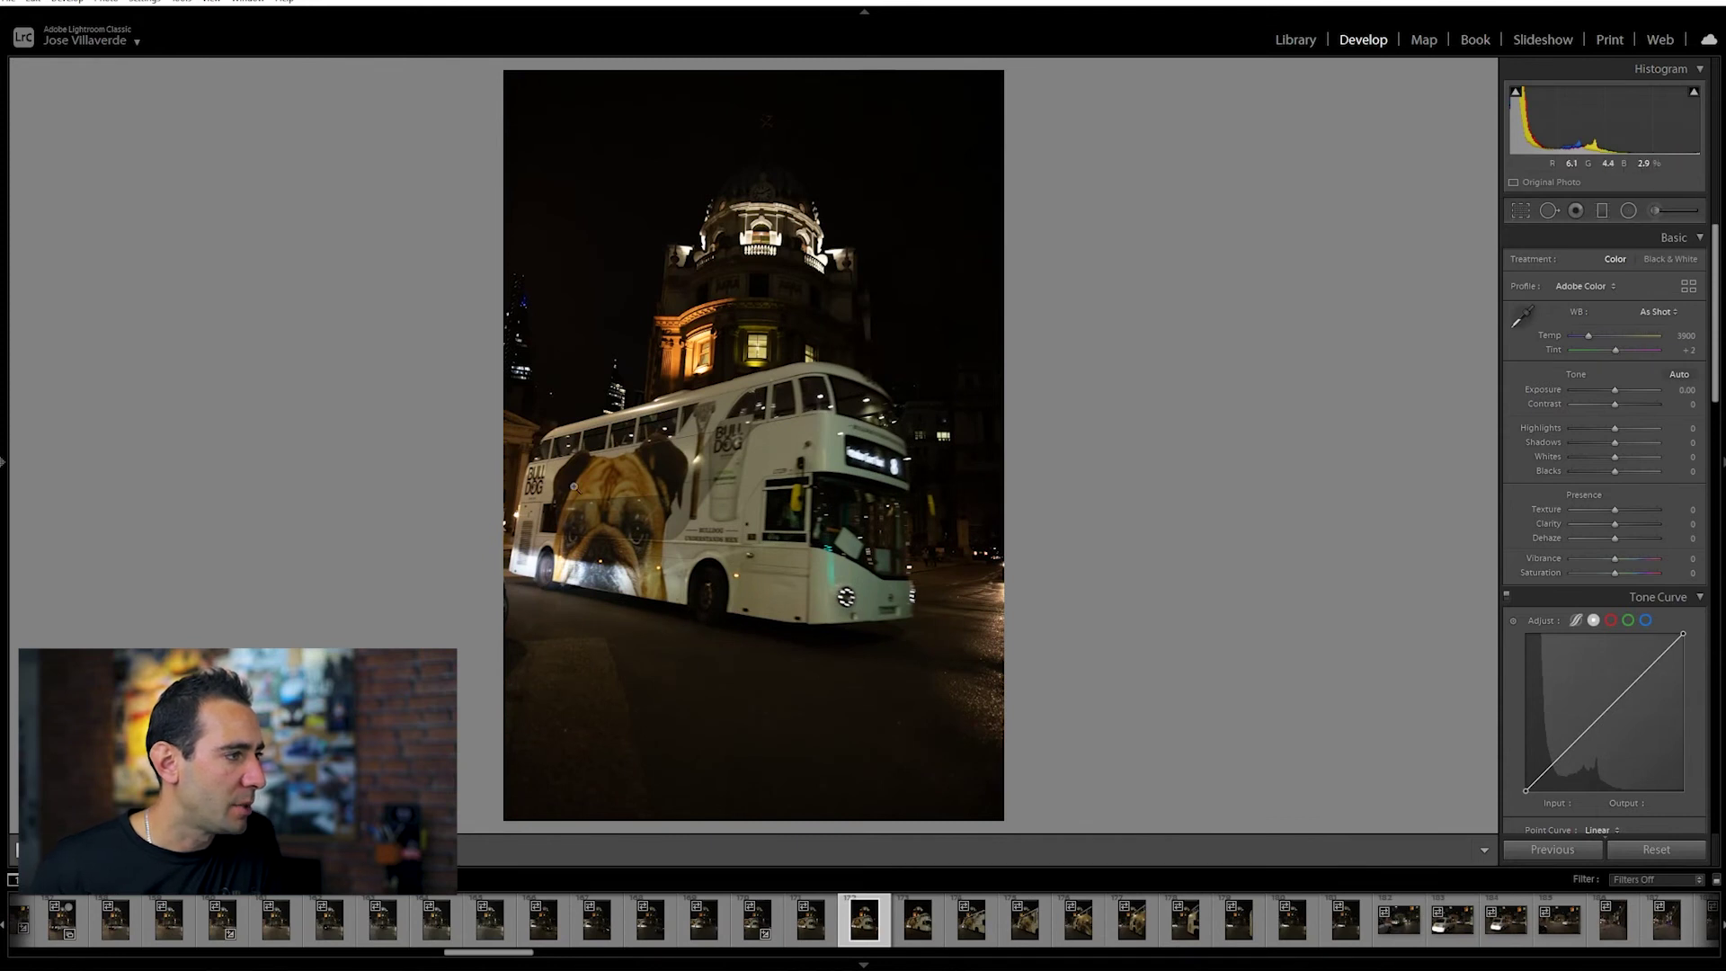
{"action": "left_click", "coordinate": [733, 455]}
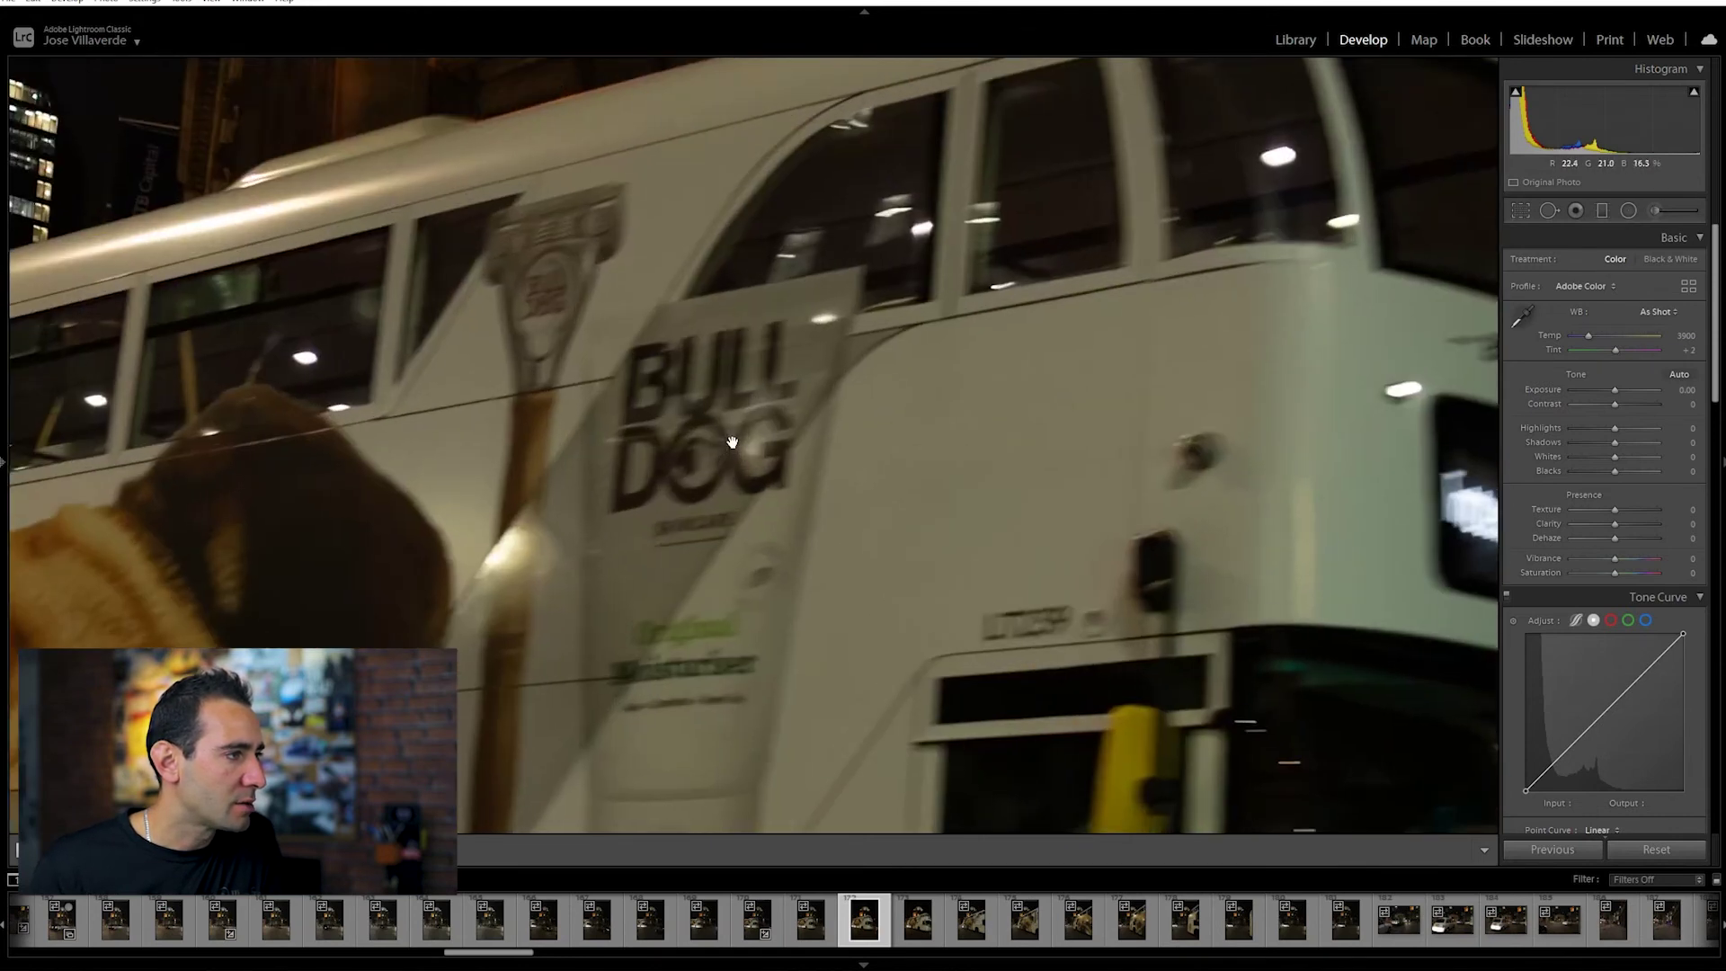
{"action": "left_click", "coordinate": [733, 455]}
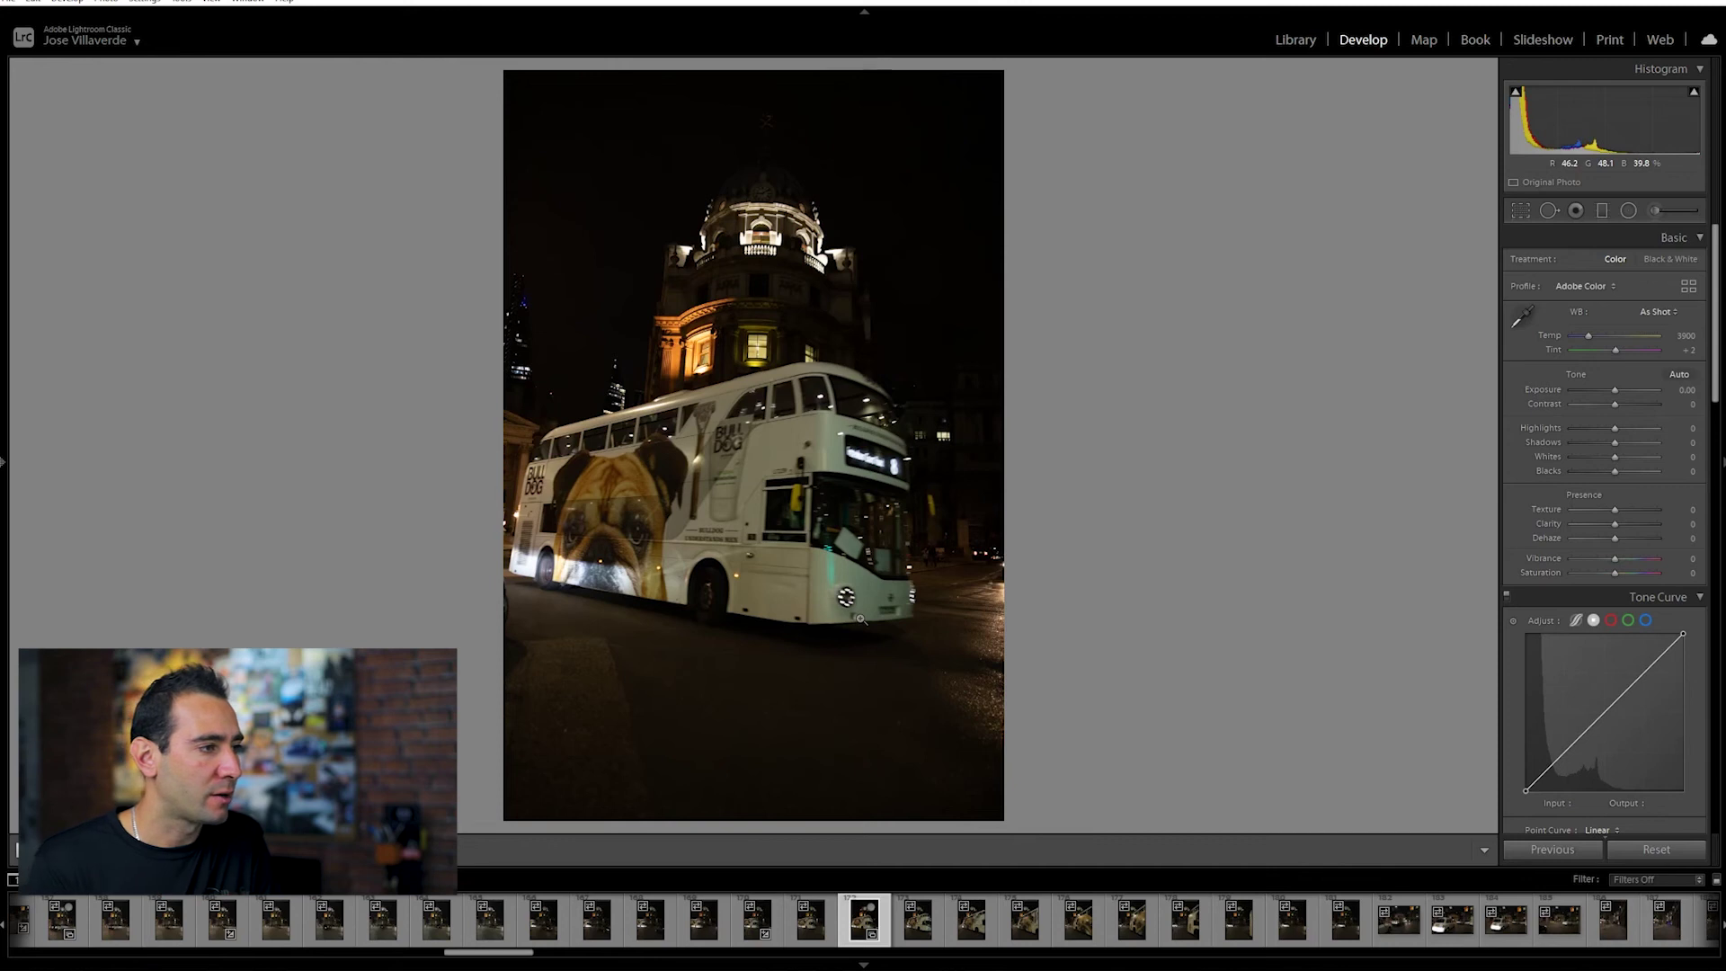
- Compare the full Bulldog bus frame with the preceding one and inspect the street area ahead of the bus up close
{"action": "left_click", "coordinate": [816, 937]}
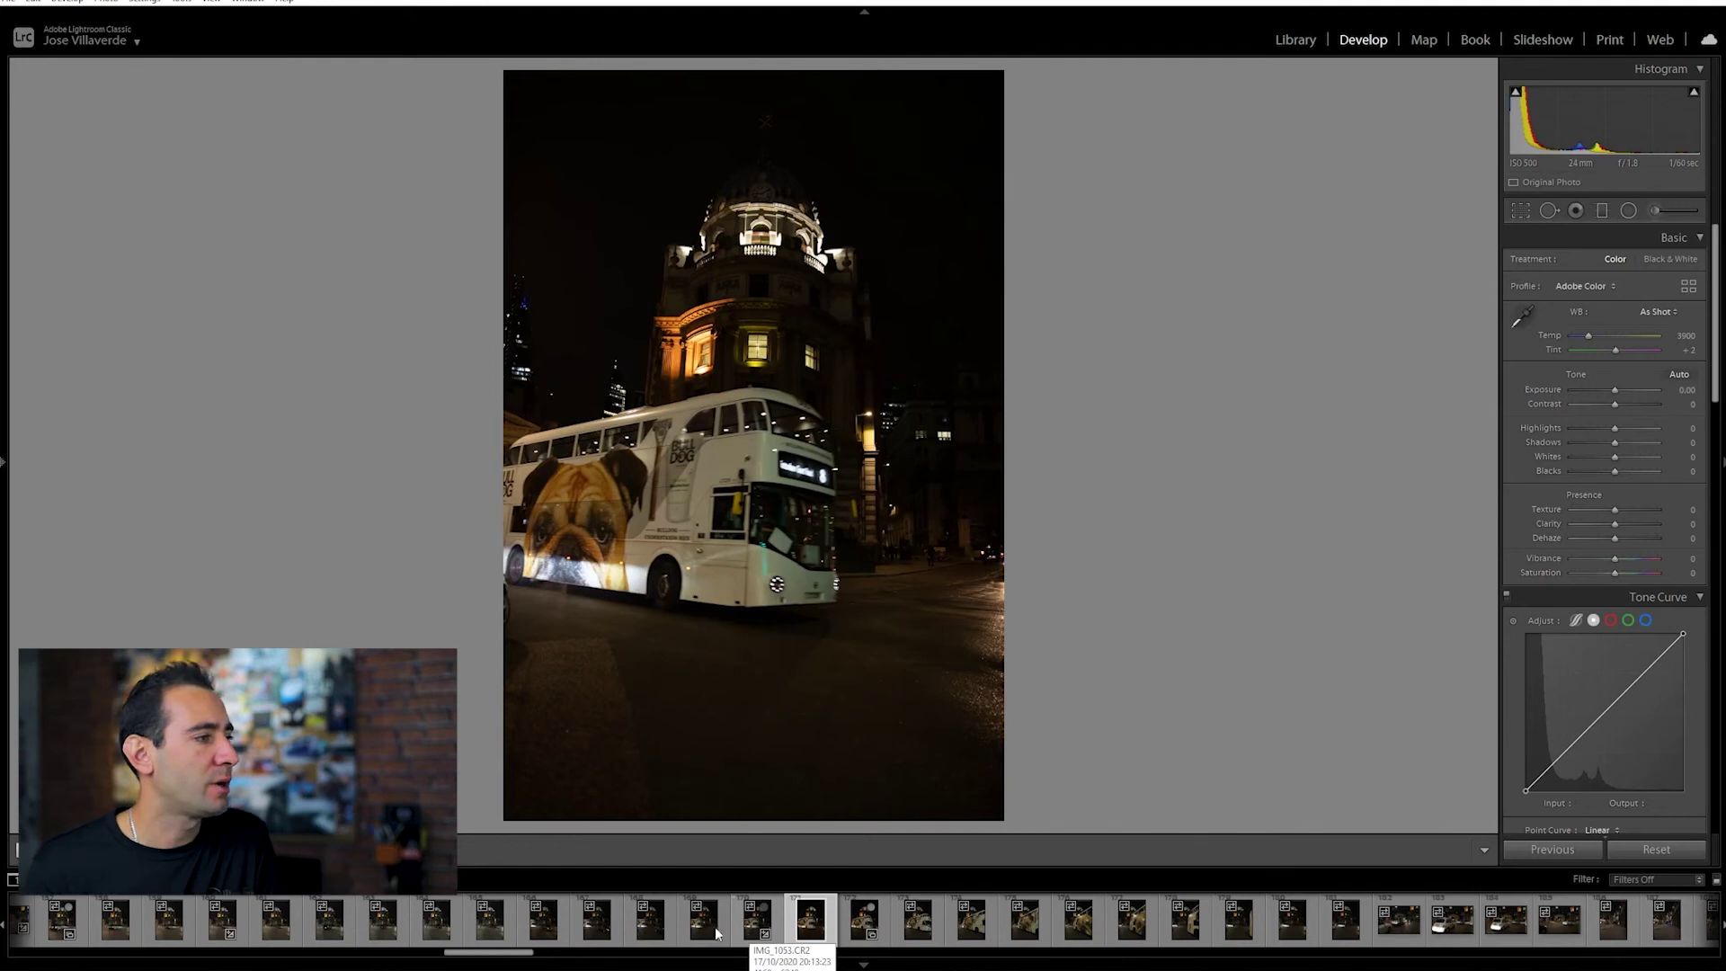
{"action": "left_click", "coordinate": [864, 921]}
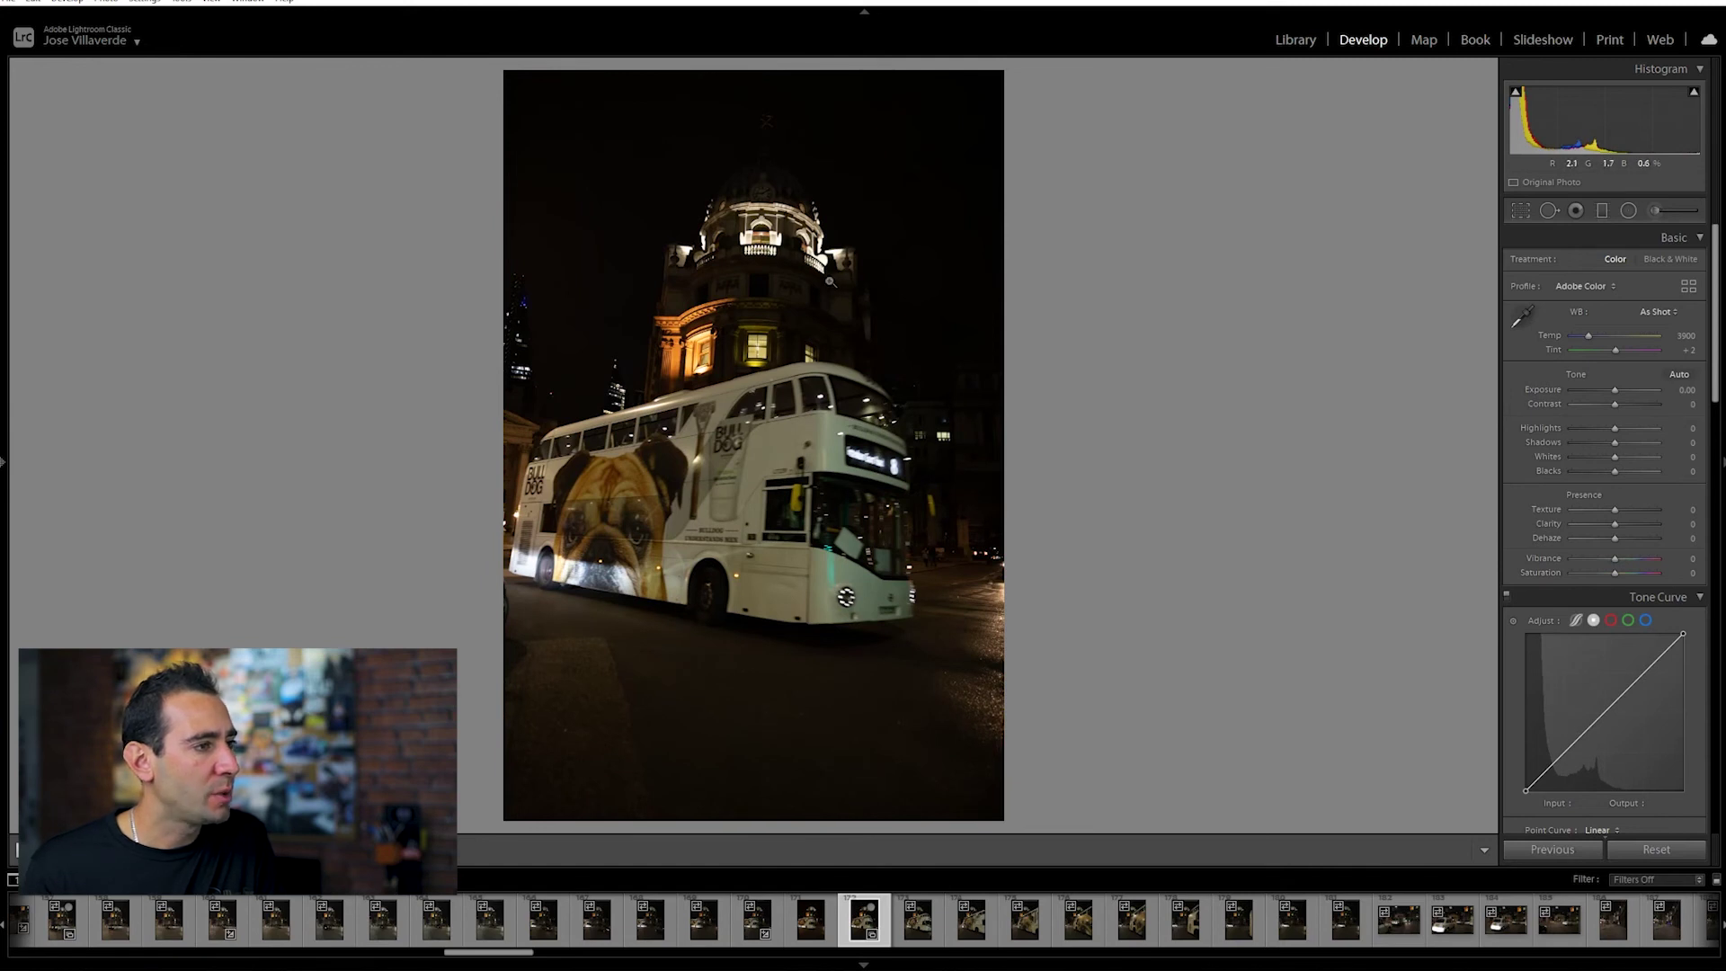
{"action": "left_click", "coordinate": [984, 558]}
{"action": "left_click", "coordinate": [955, 572]}
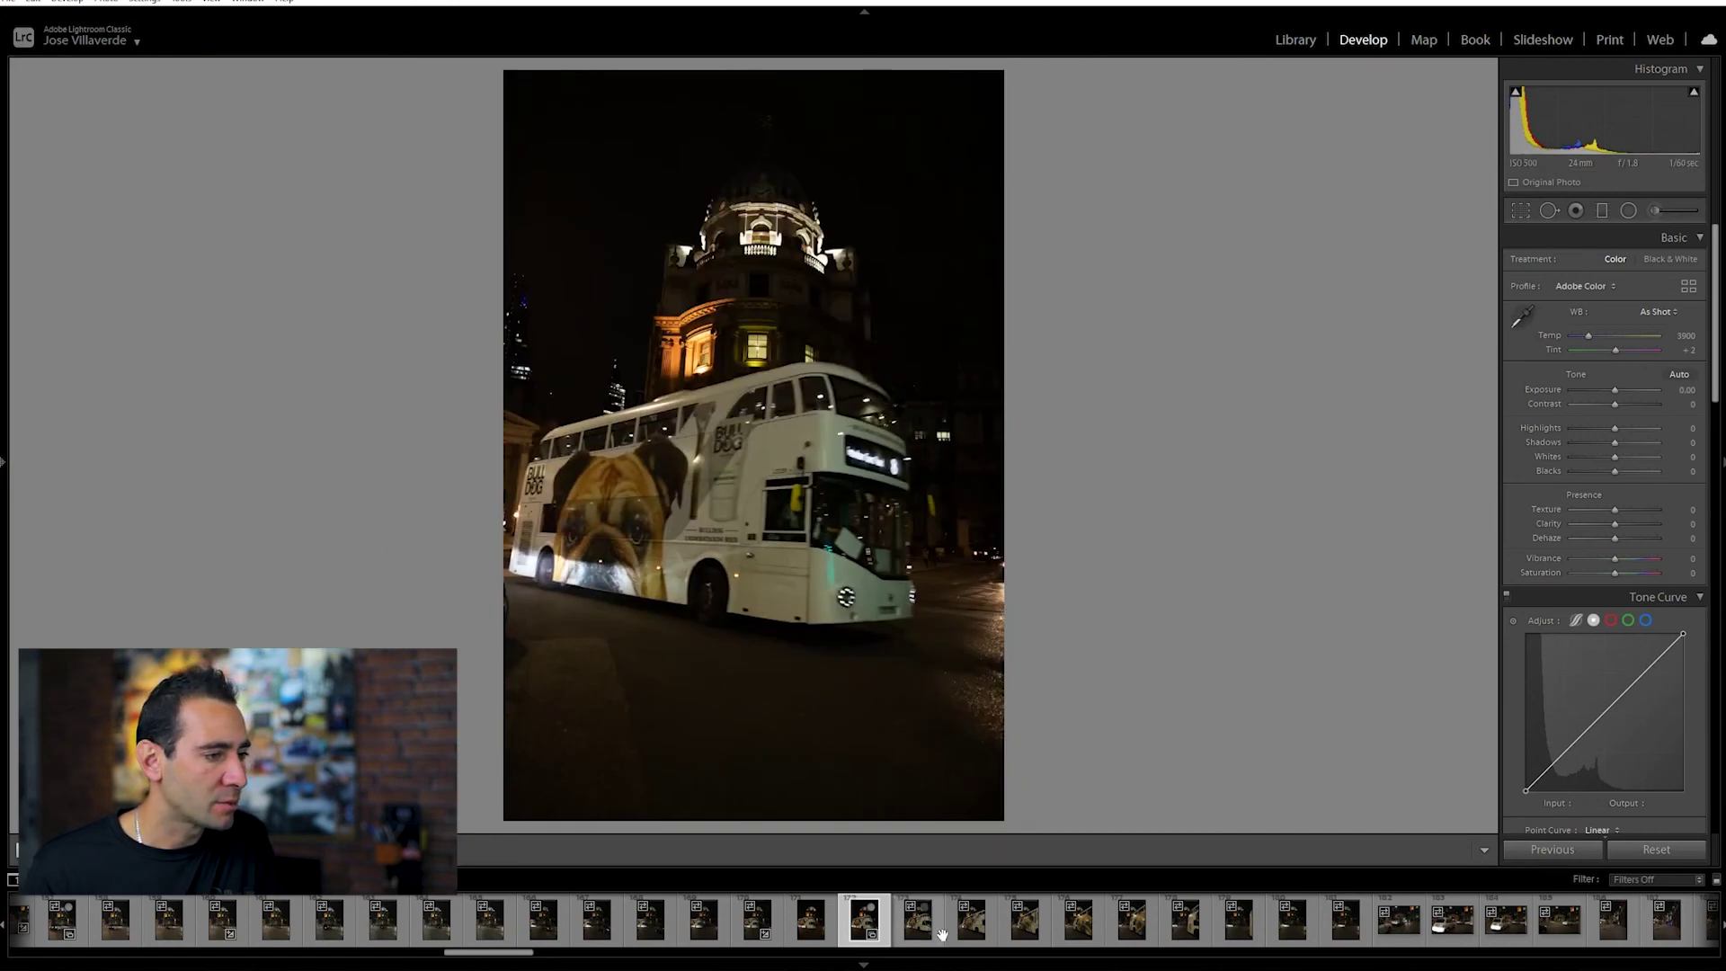
- Compare the full Bulldog bus frame with the closer frames after it and the earlier frame where the bus enters the scene
{"action": "left_click", "coordinate": [966, 937]}
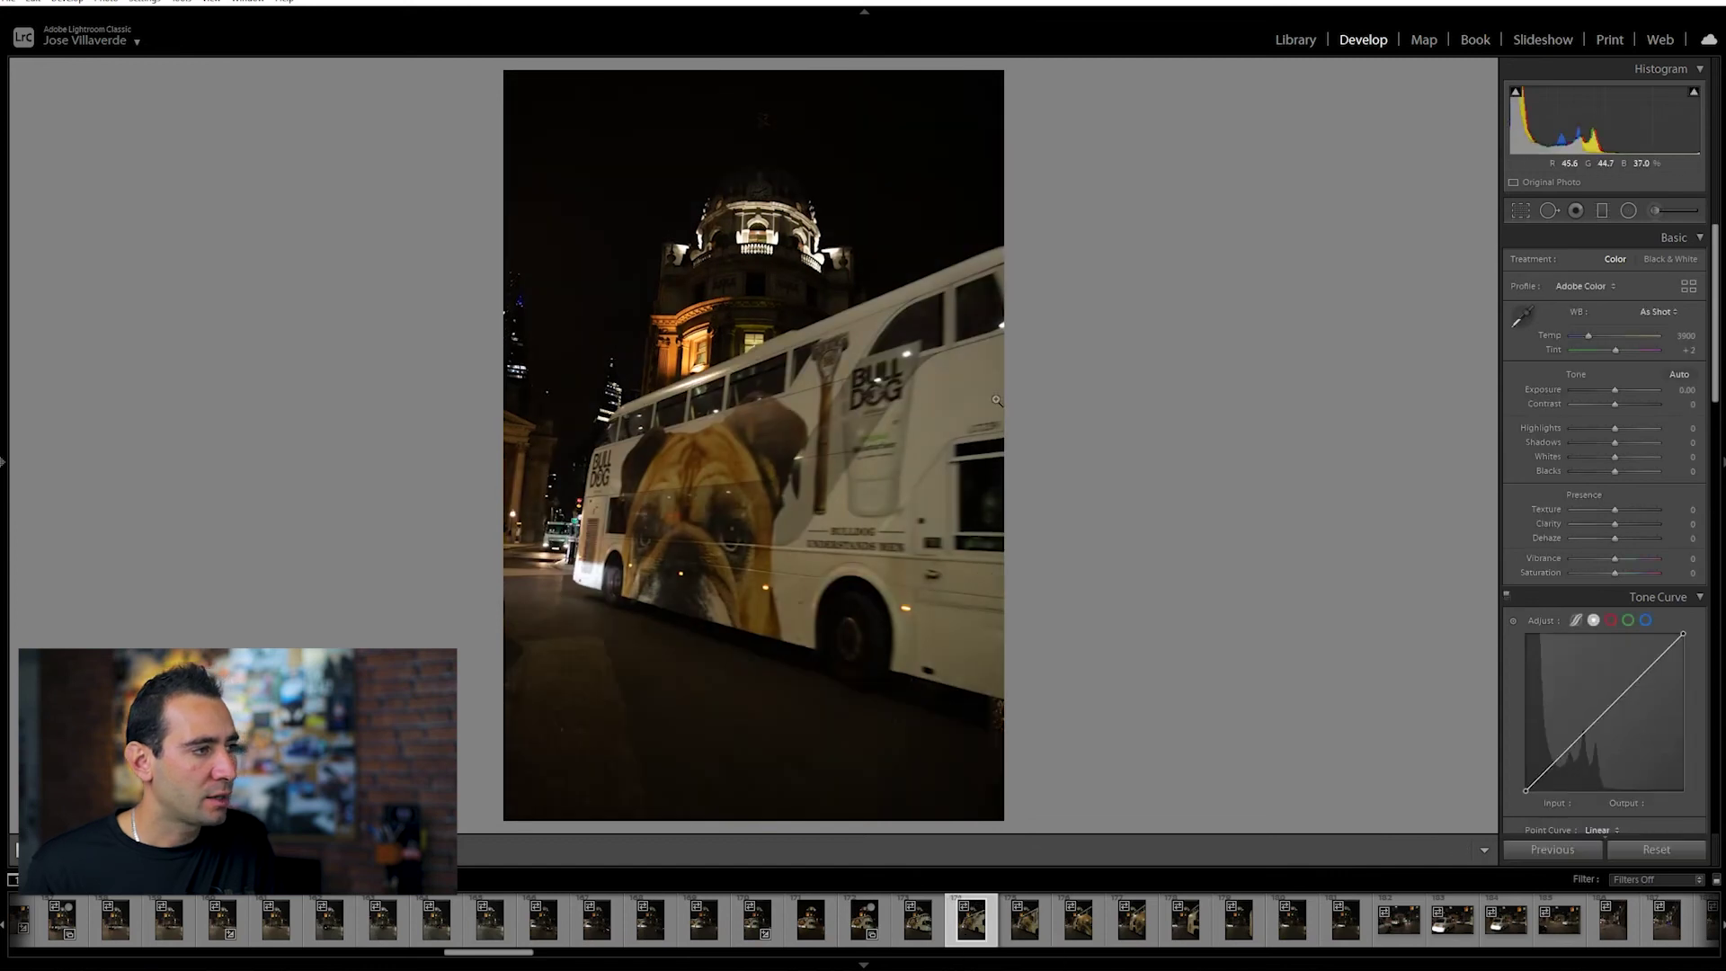
{"action": "left_click", "coordinate": [921, 940]}
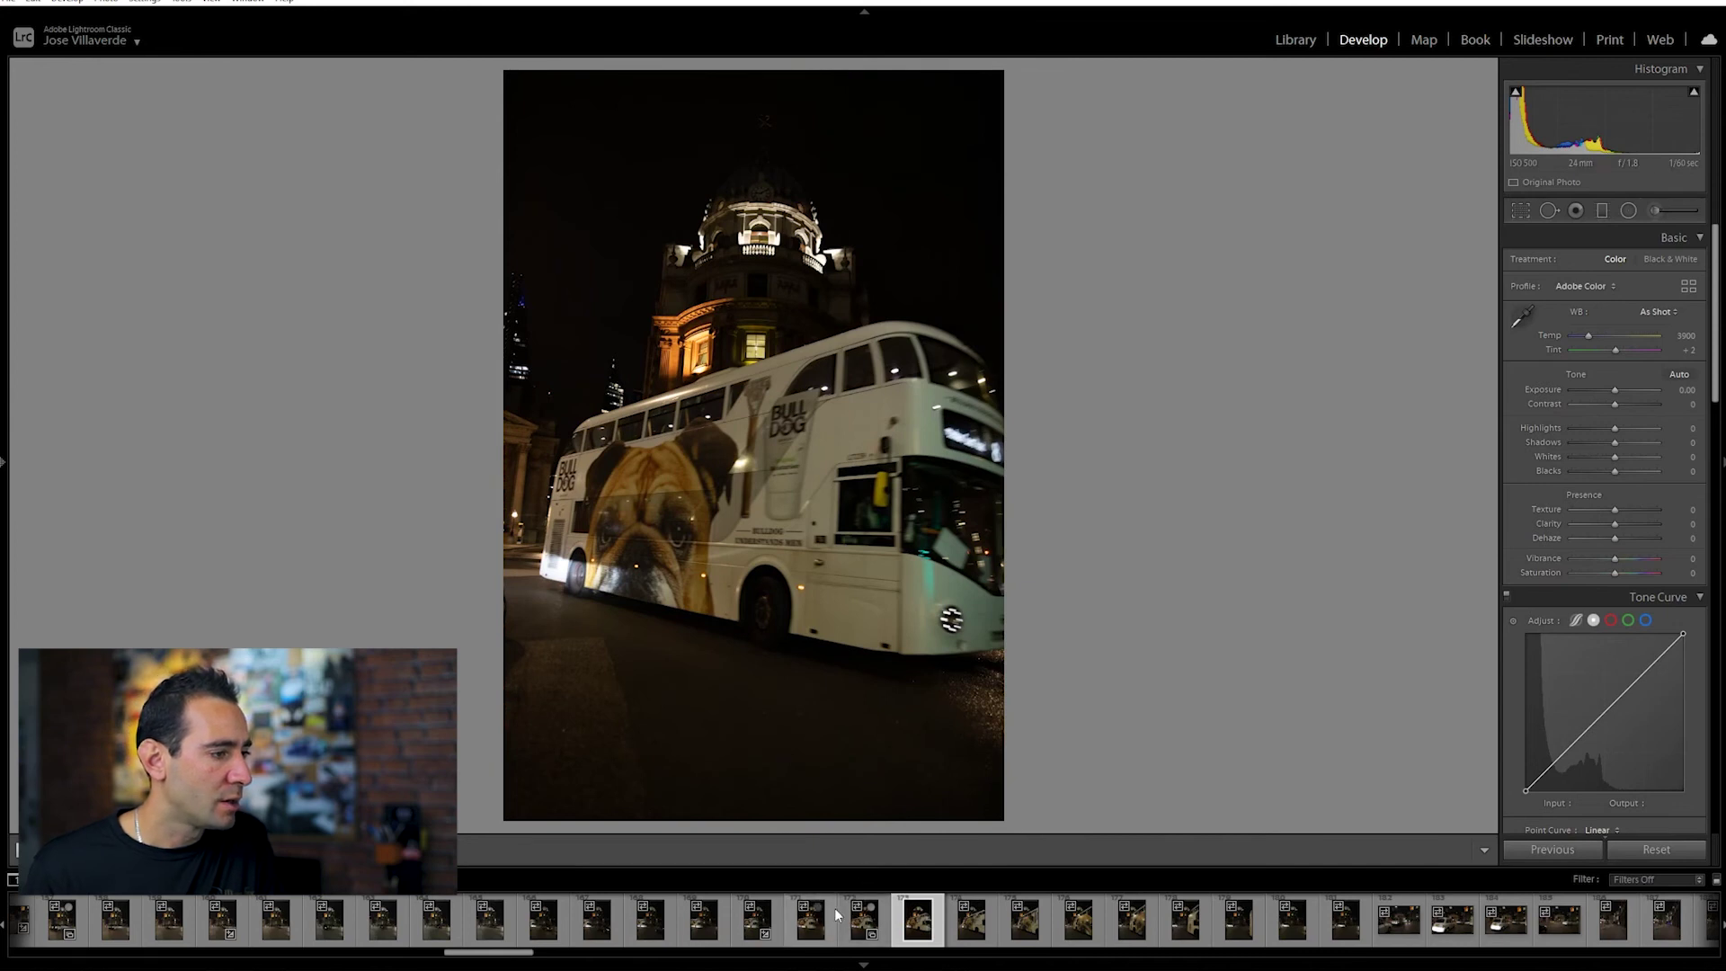
{"action": "left_click", "coordinate": [745, 937]}
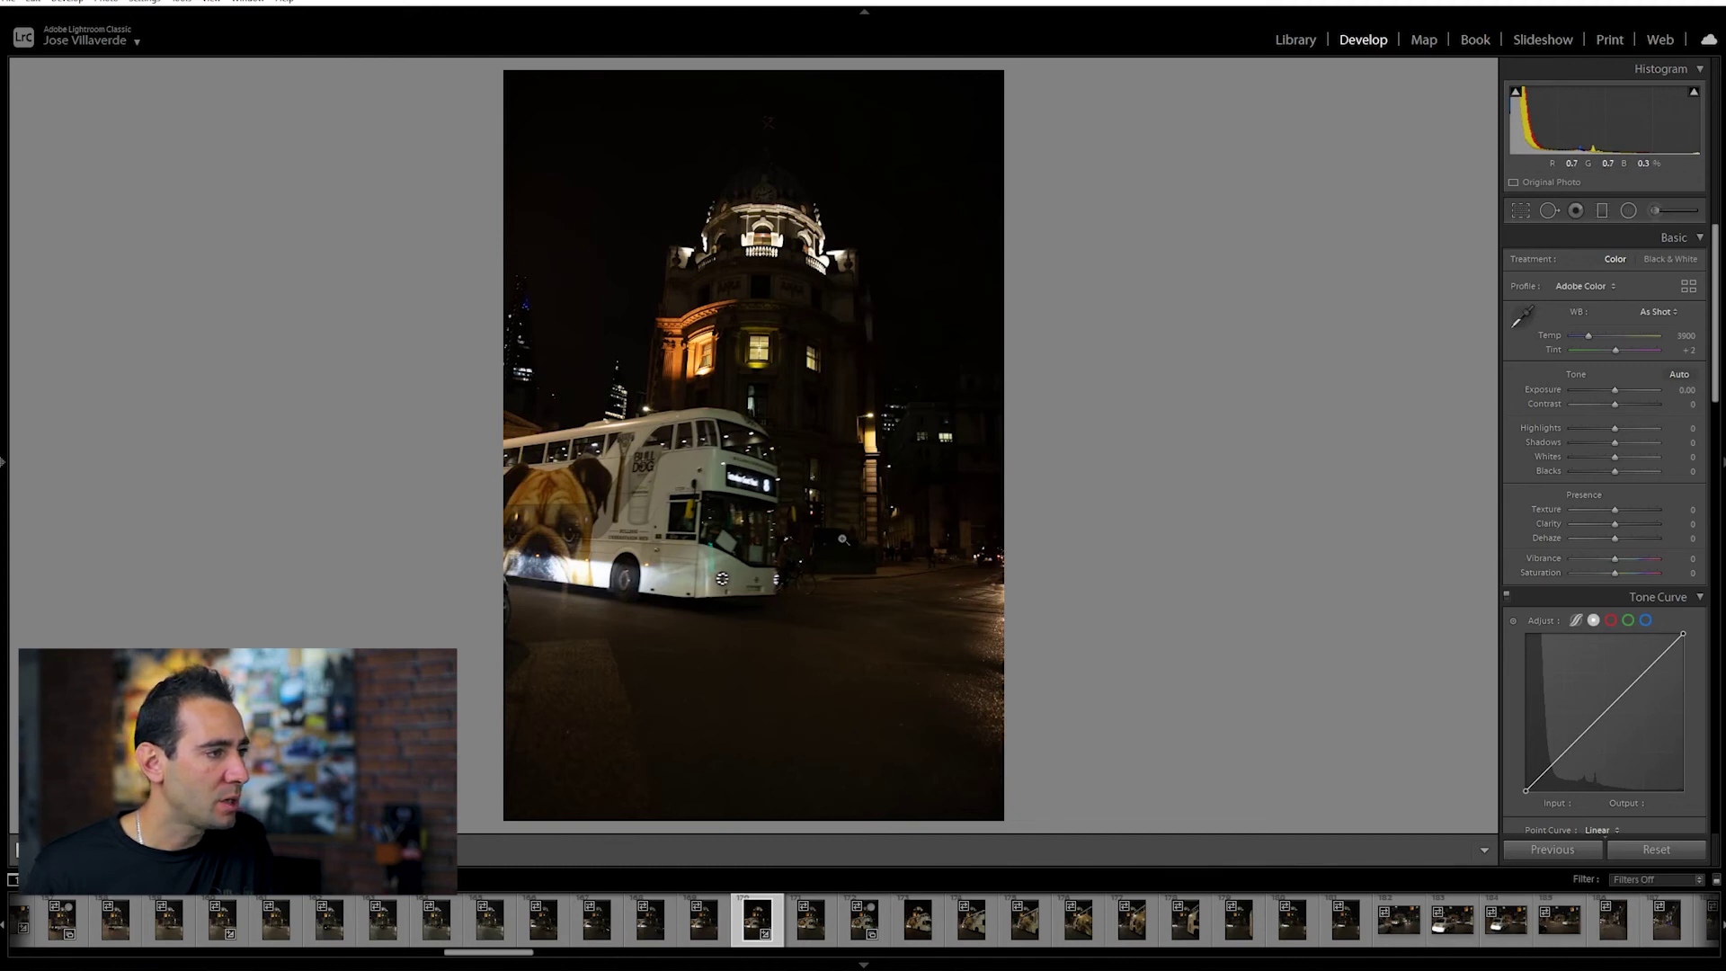
{"action": "left_click", "coordinate": [863, 916]}
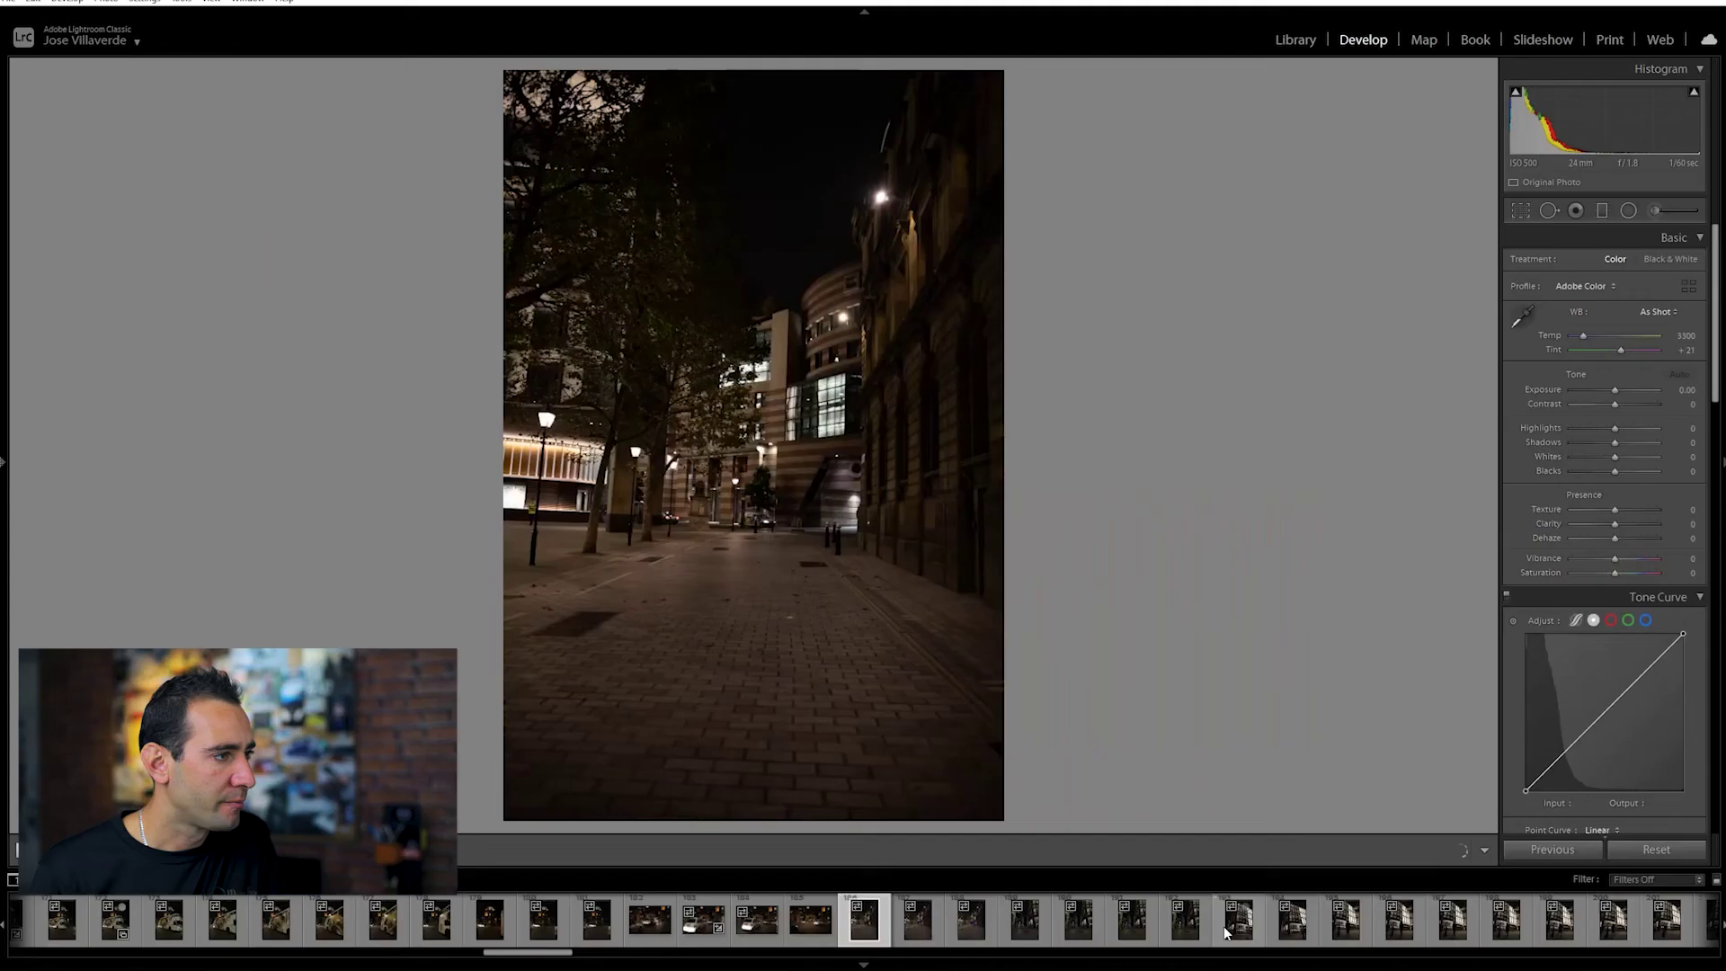
- Advance past the white taxi and brick-paved street to the hand-held phone photo and inspect the phone's screen up close
{"action": "key", "text": "Right"}
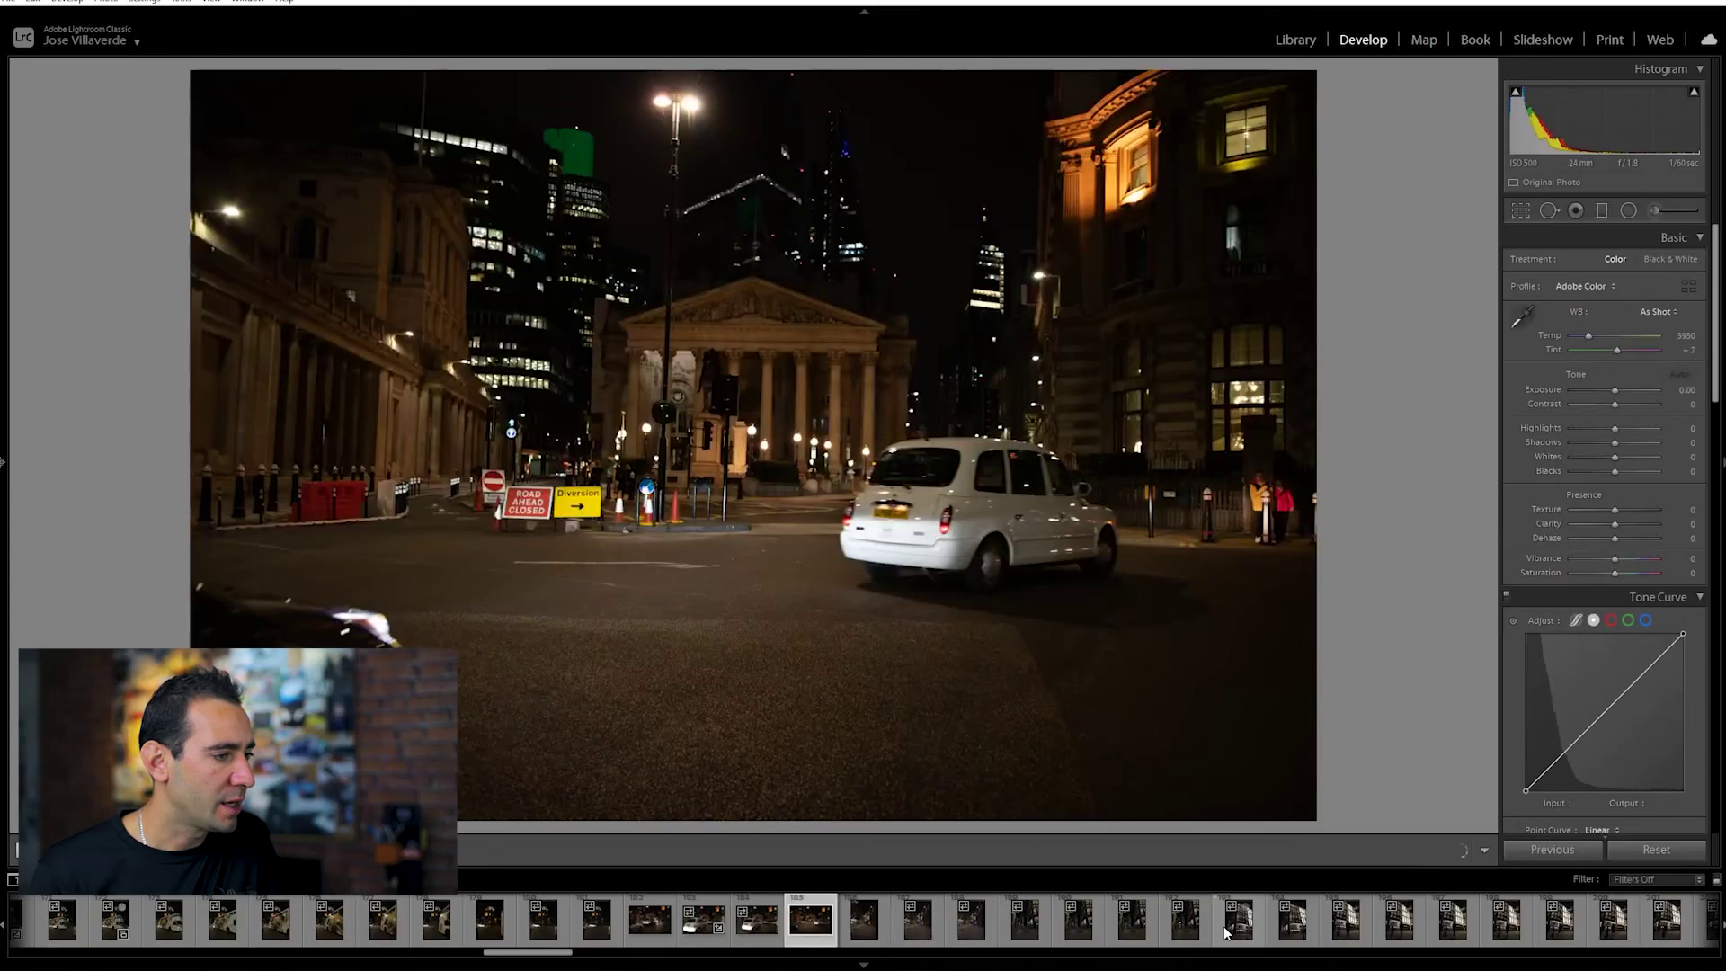
{"action": "key", "text": "Right"}
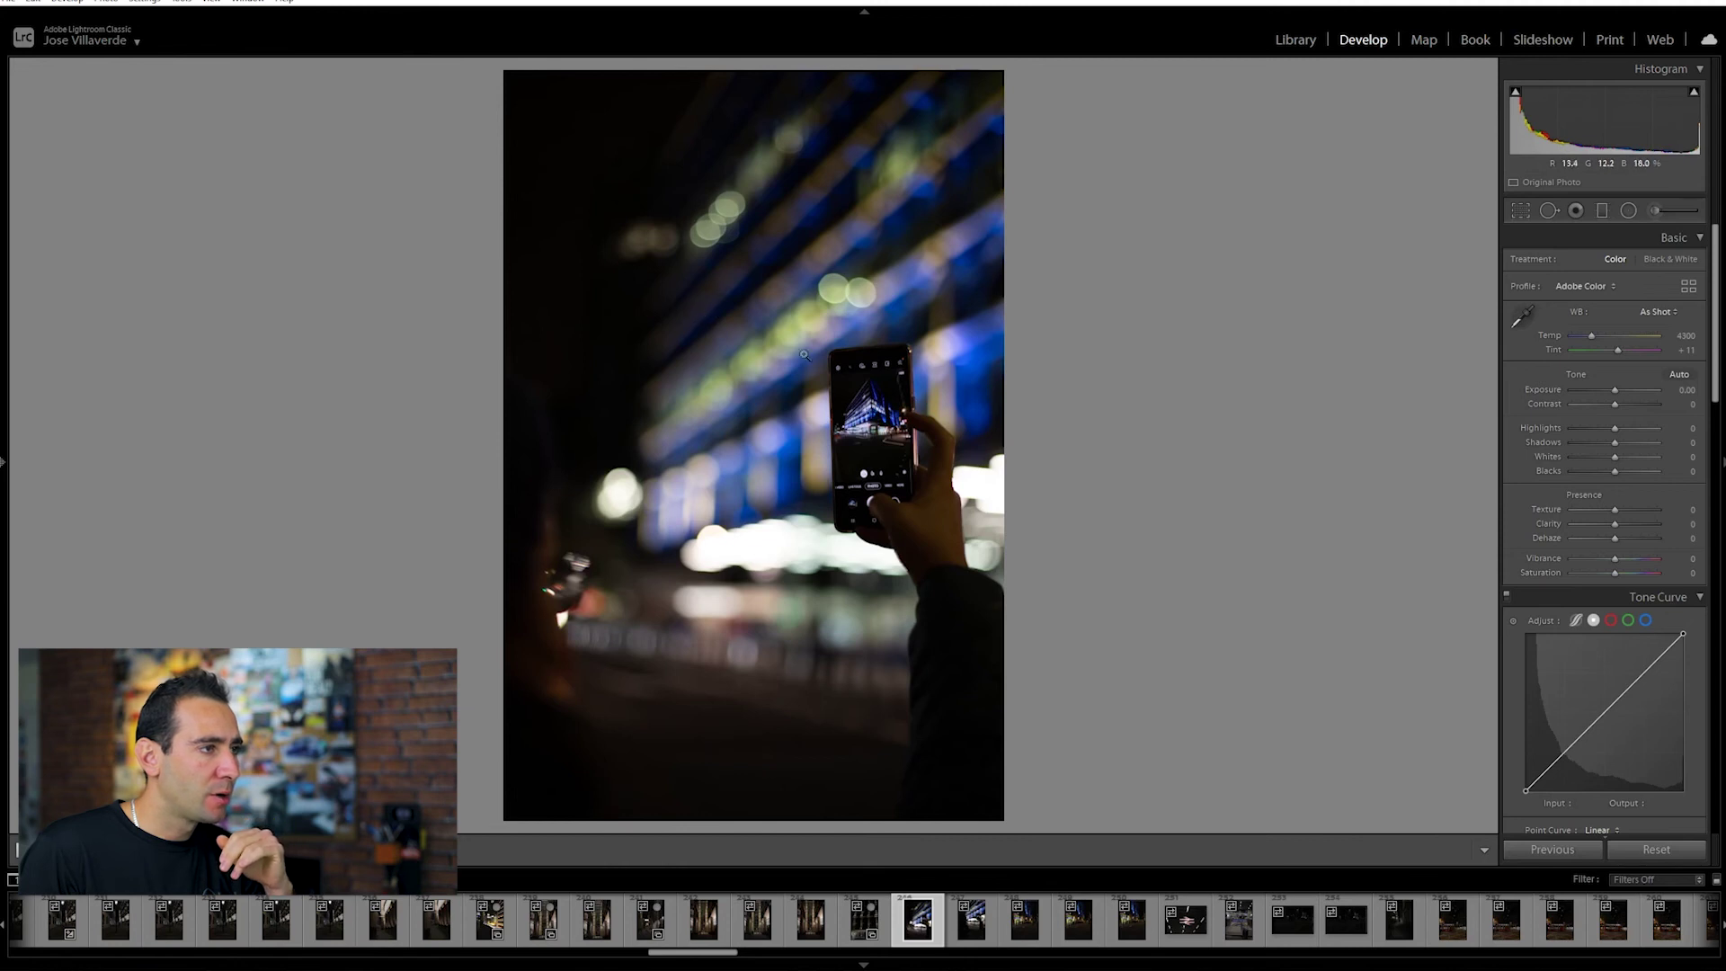
{"action": "left_click", "coordinate": [885, 462]}
{"action": "left_click", "coordinate": [913, 376]}
{"action": "left_click", "coordinate": [913, 376]}
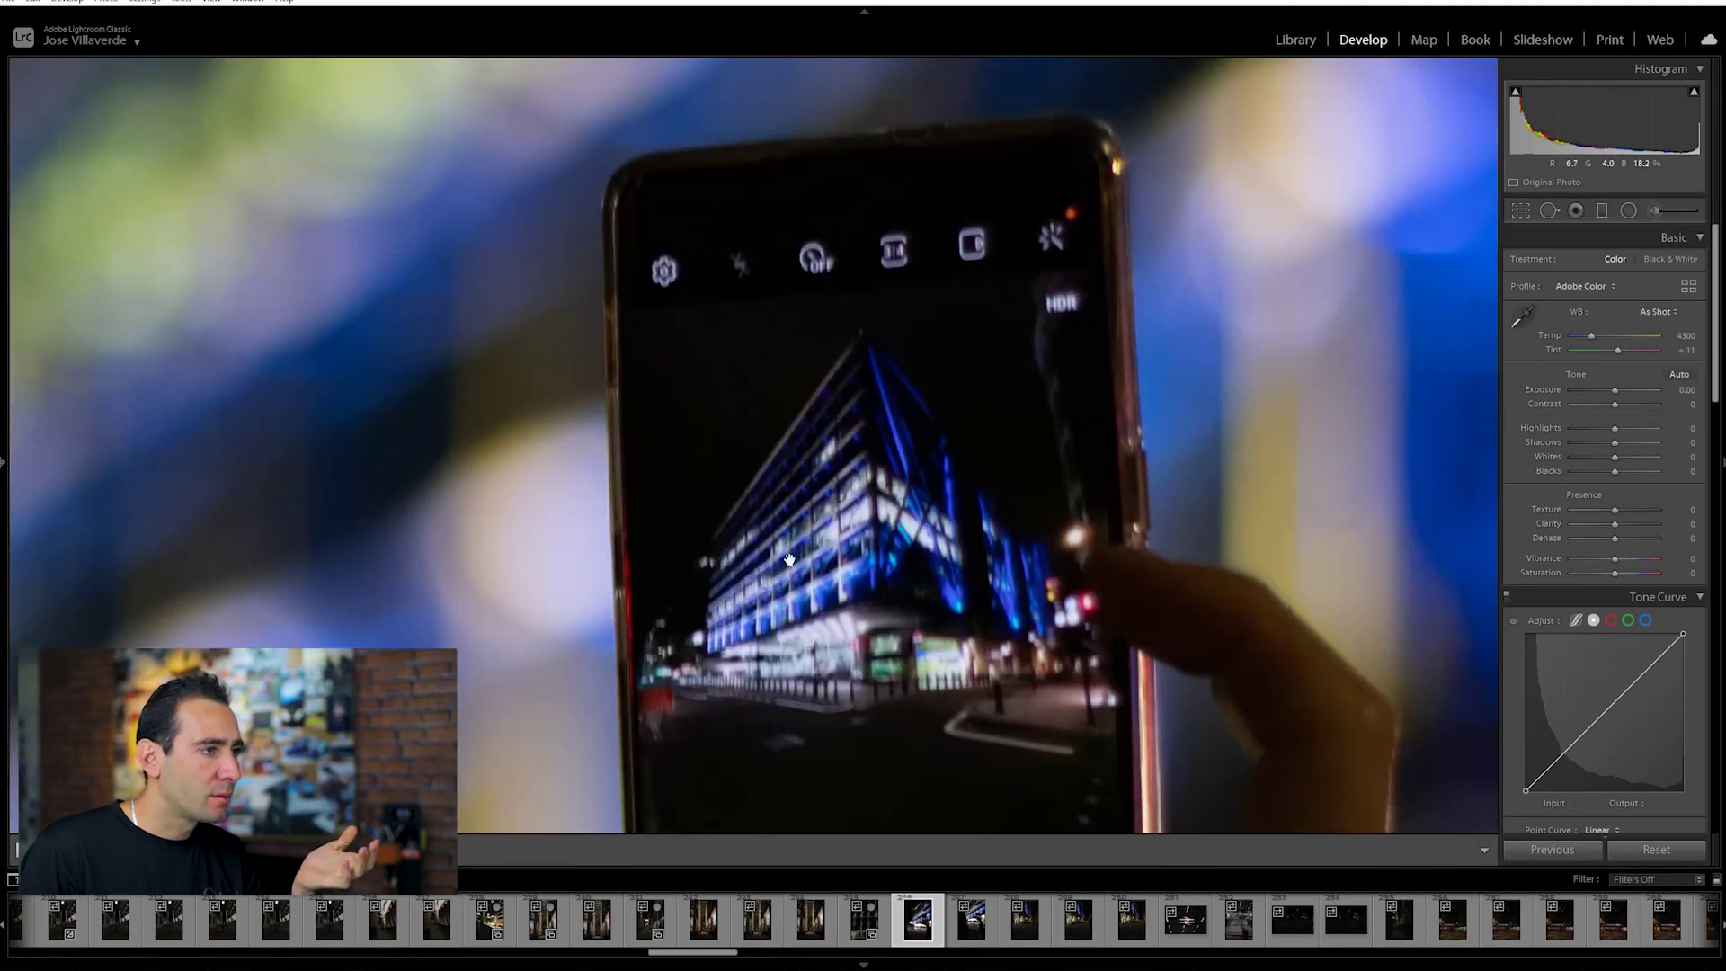
{"action": "left_click", "coordinate": [901, 558]}
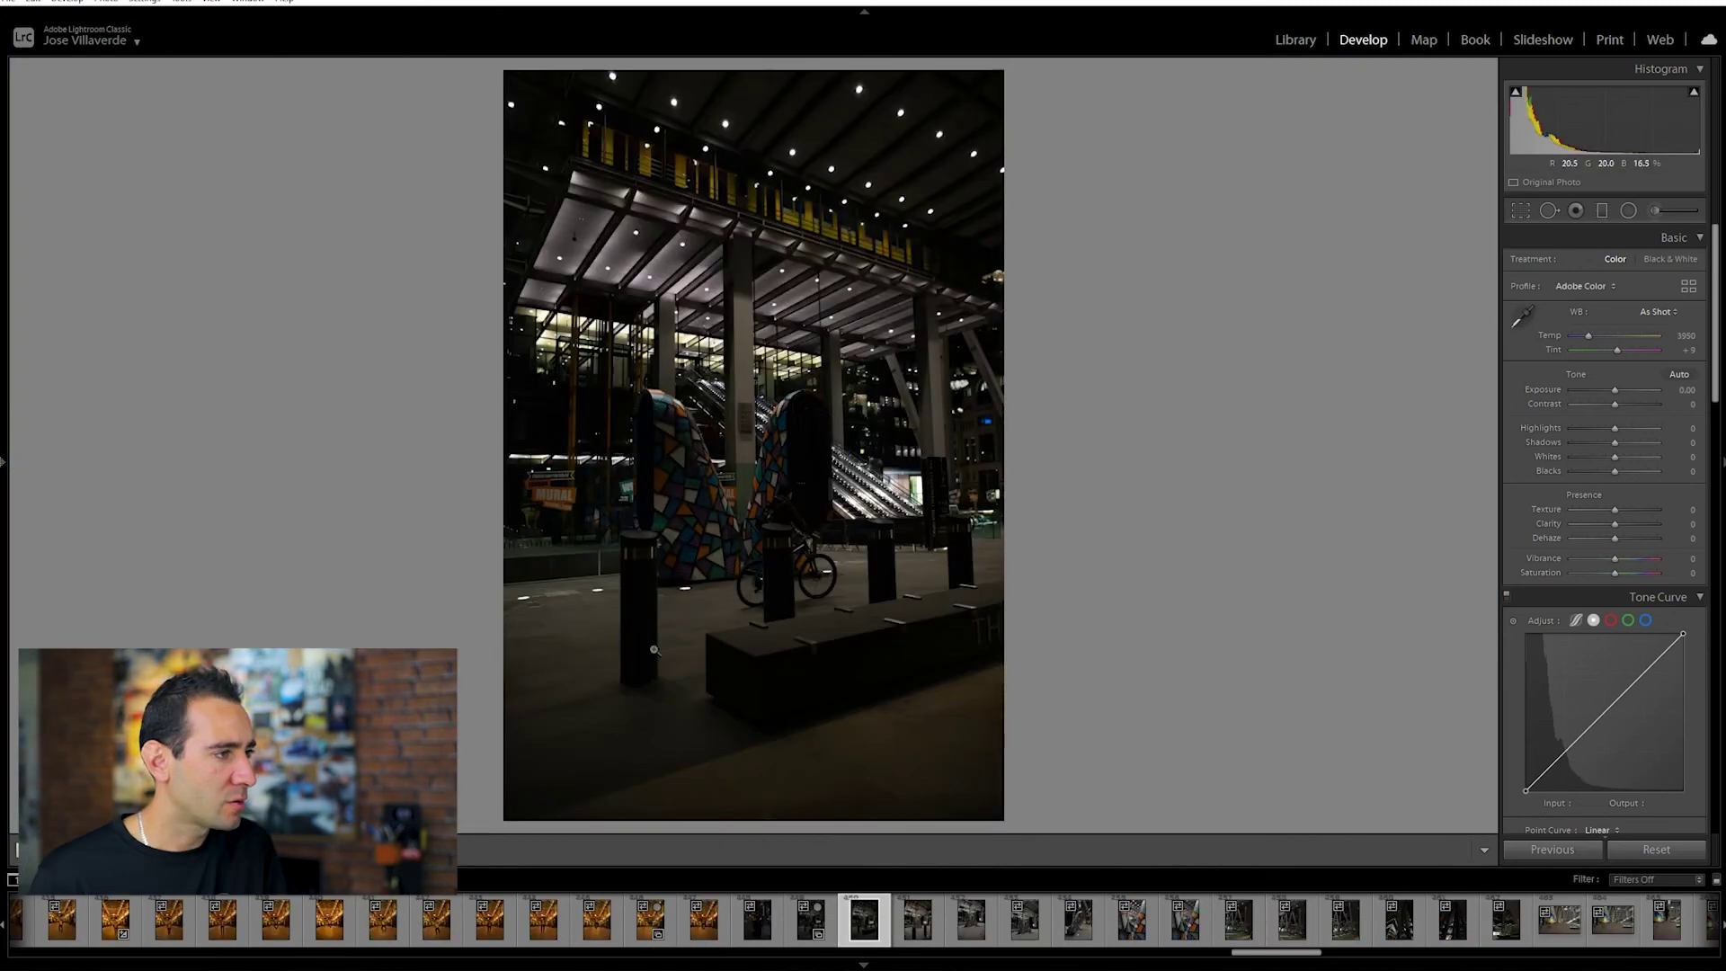
- Advance through the mosaic sculpture frames to the one showing both pieces beneath the full canopy and the yellow-lit walkway
{"action": "key", "text": "Right"}
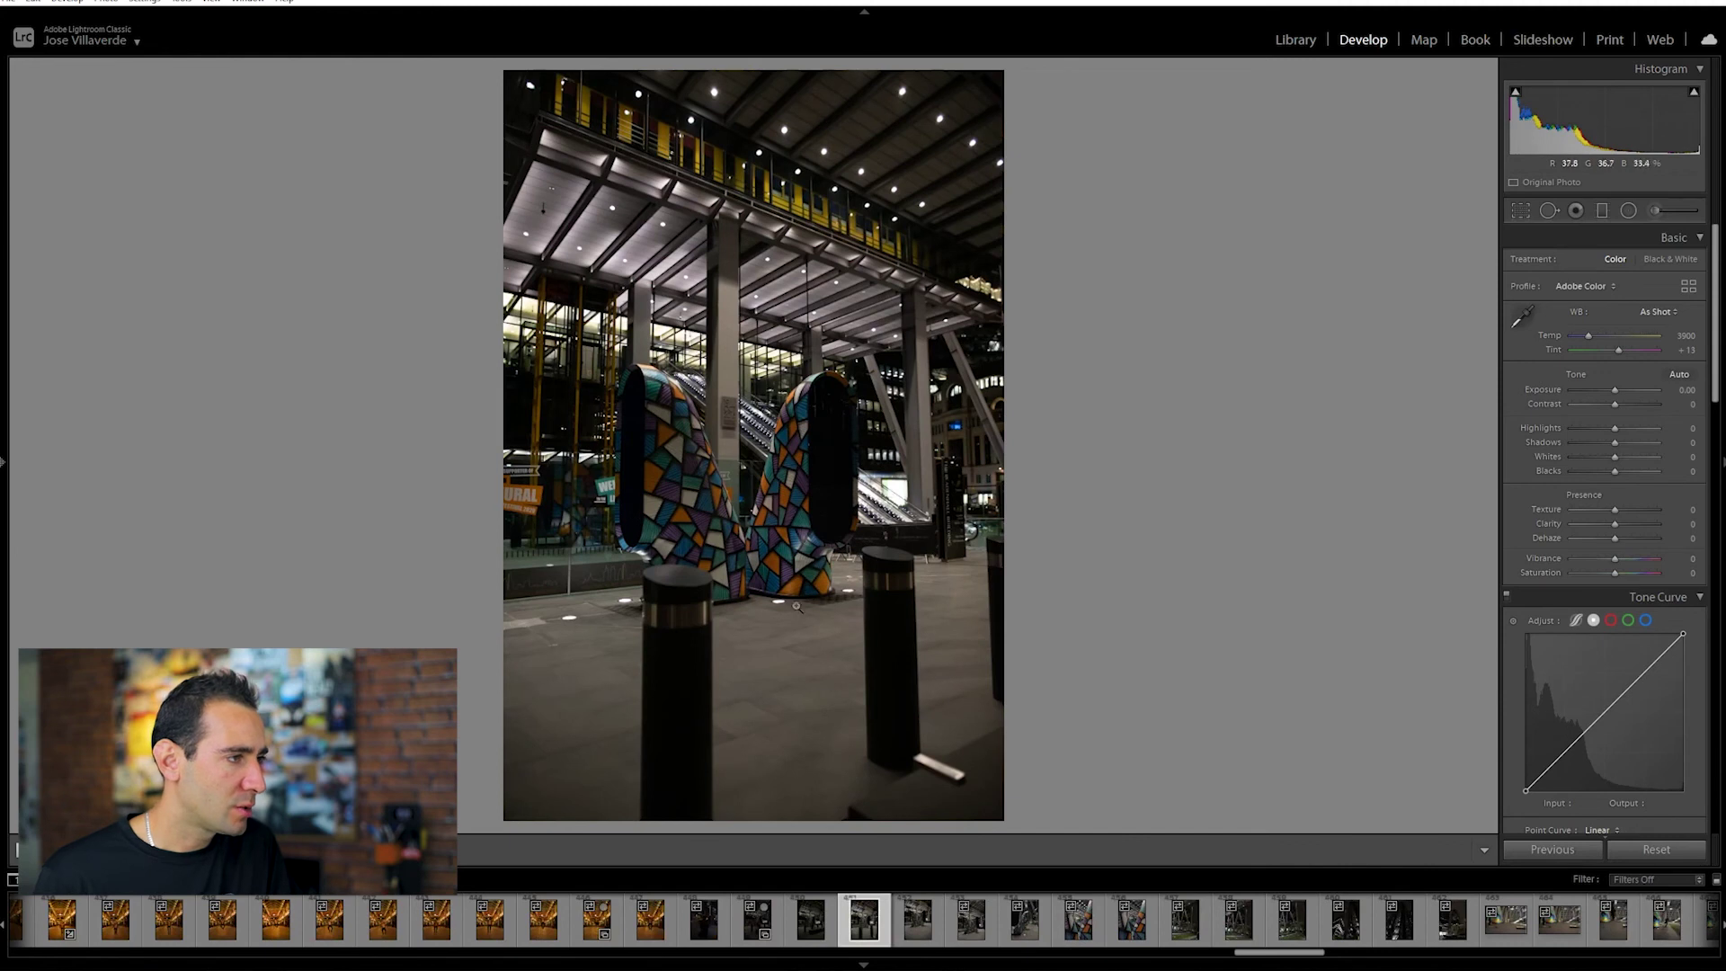
{"action": "key", "text": "Right"}
{"action": "key", "text": "Right"}
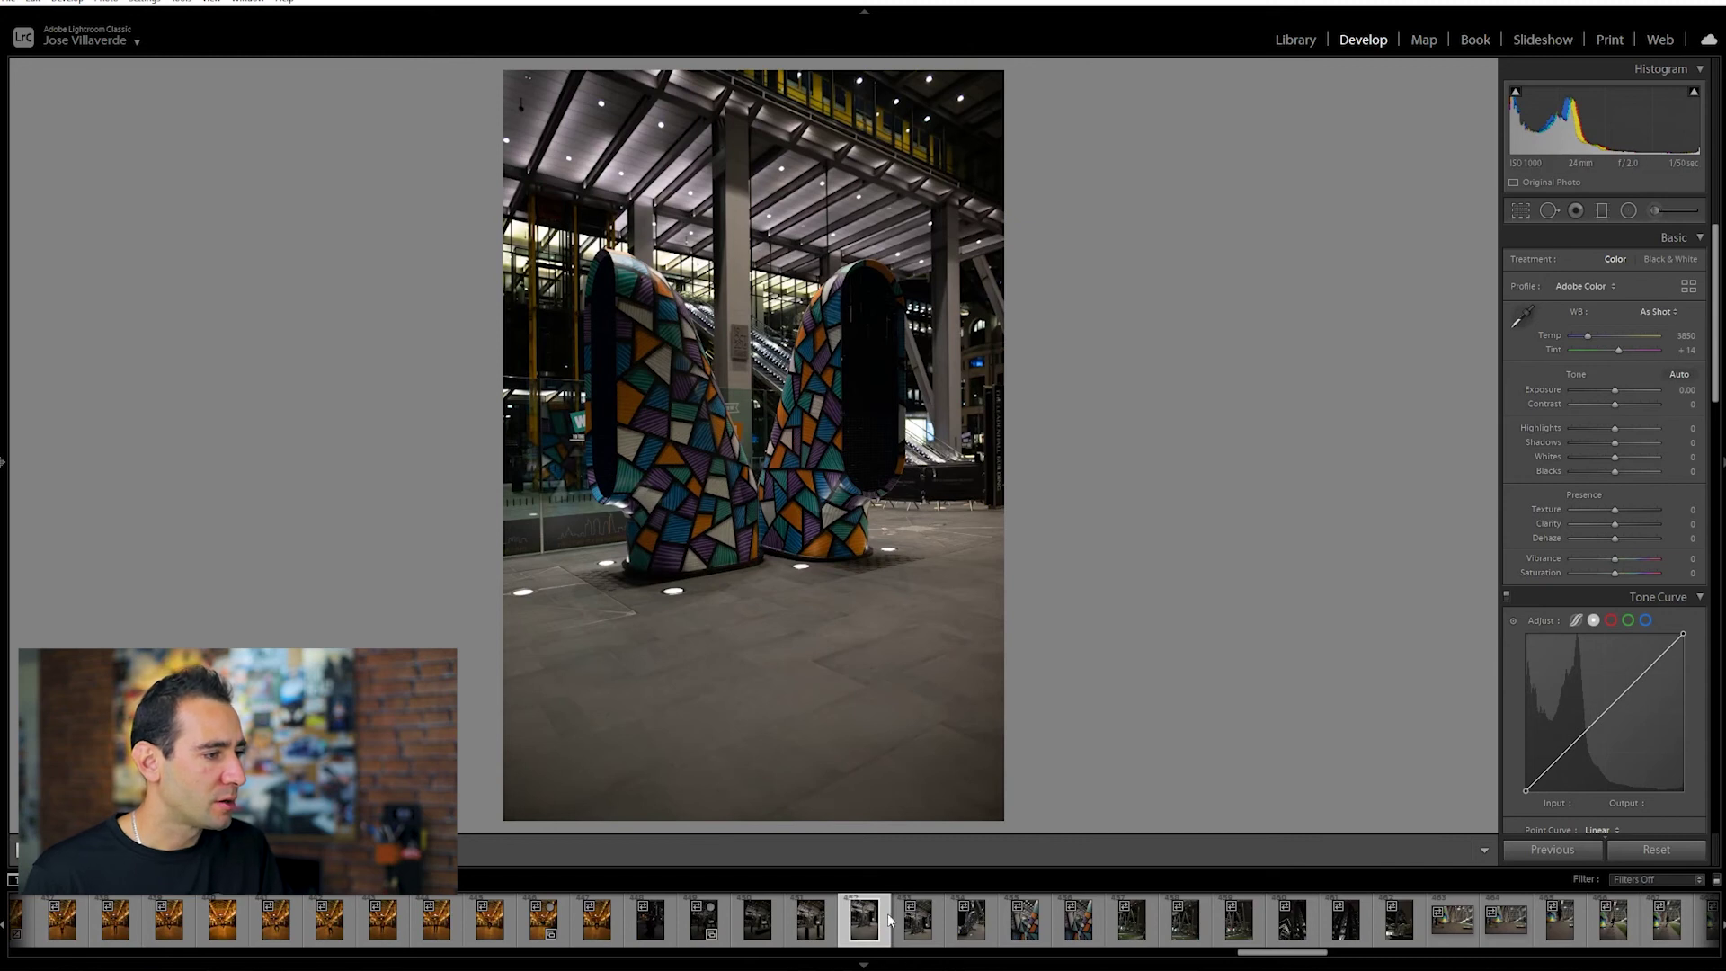
{"action": "key", "text": "Right"}
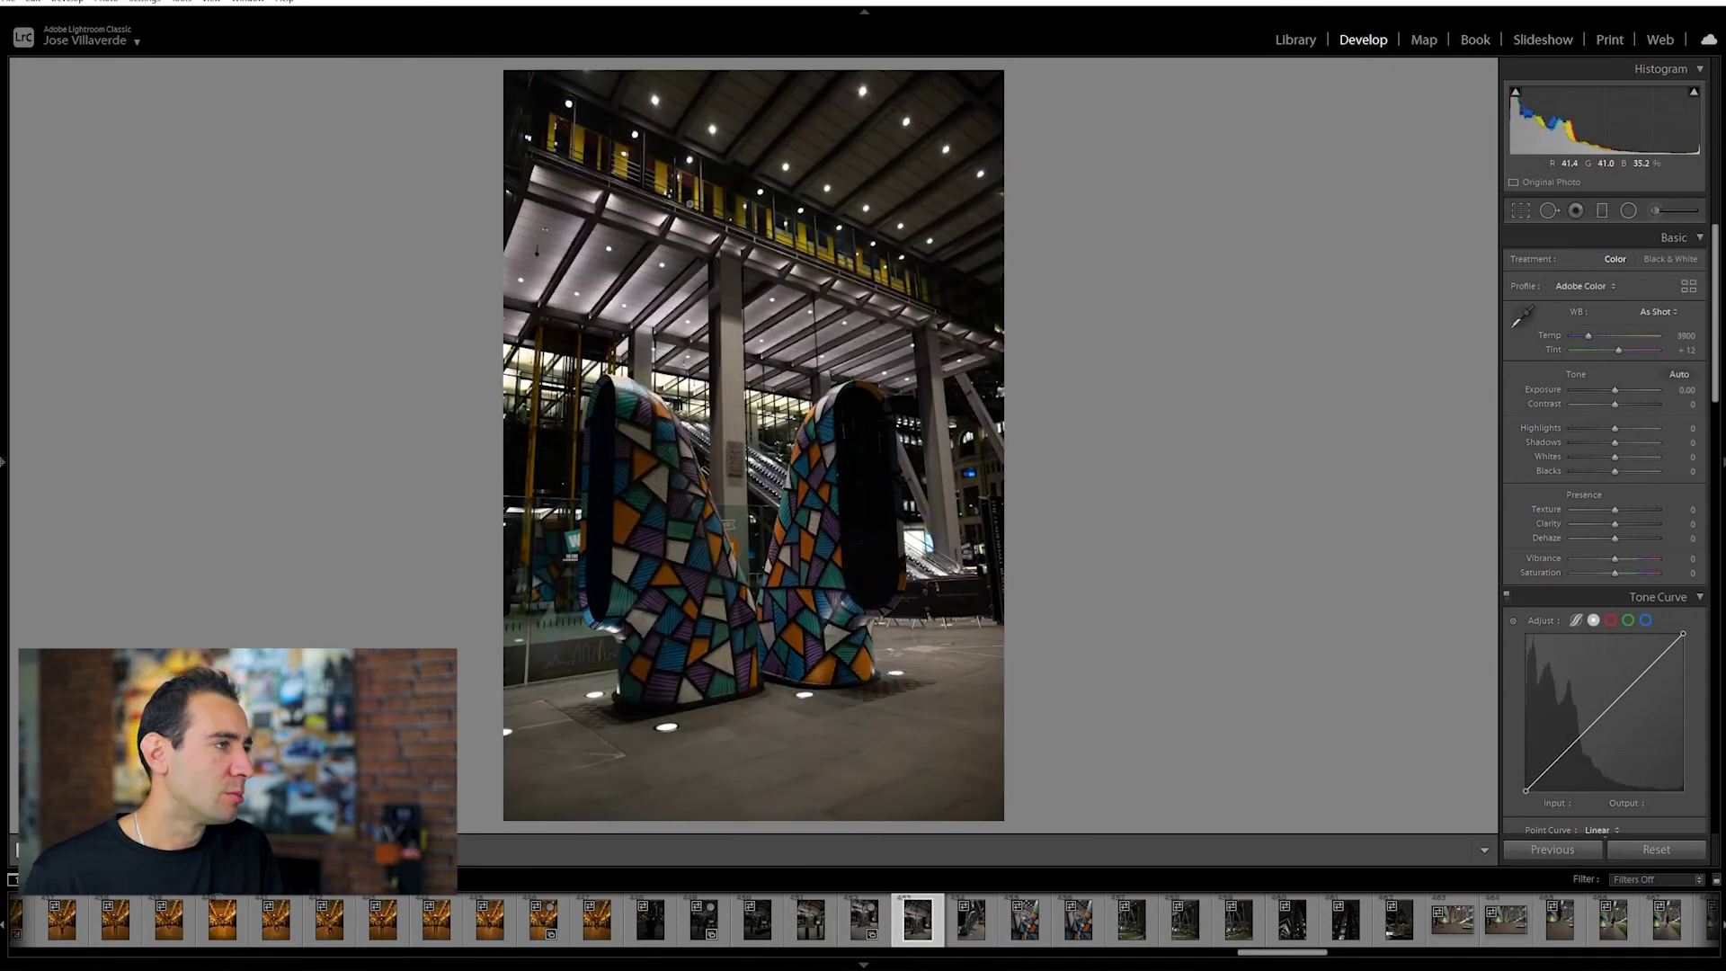
- Inspect the sharpness of the yellow-lit walkway and canopy panels up close, and return to the full sculpture photo
{"action": "left_click", "coordinate": [580, 160]}
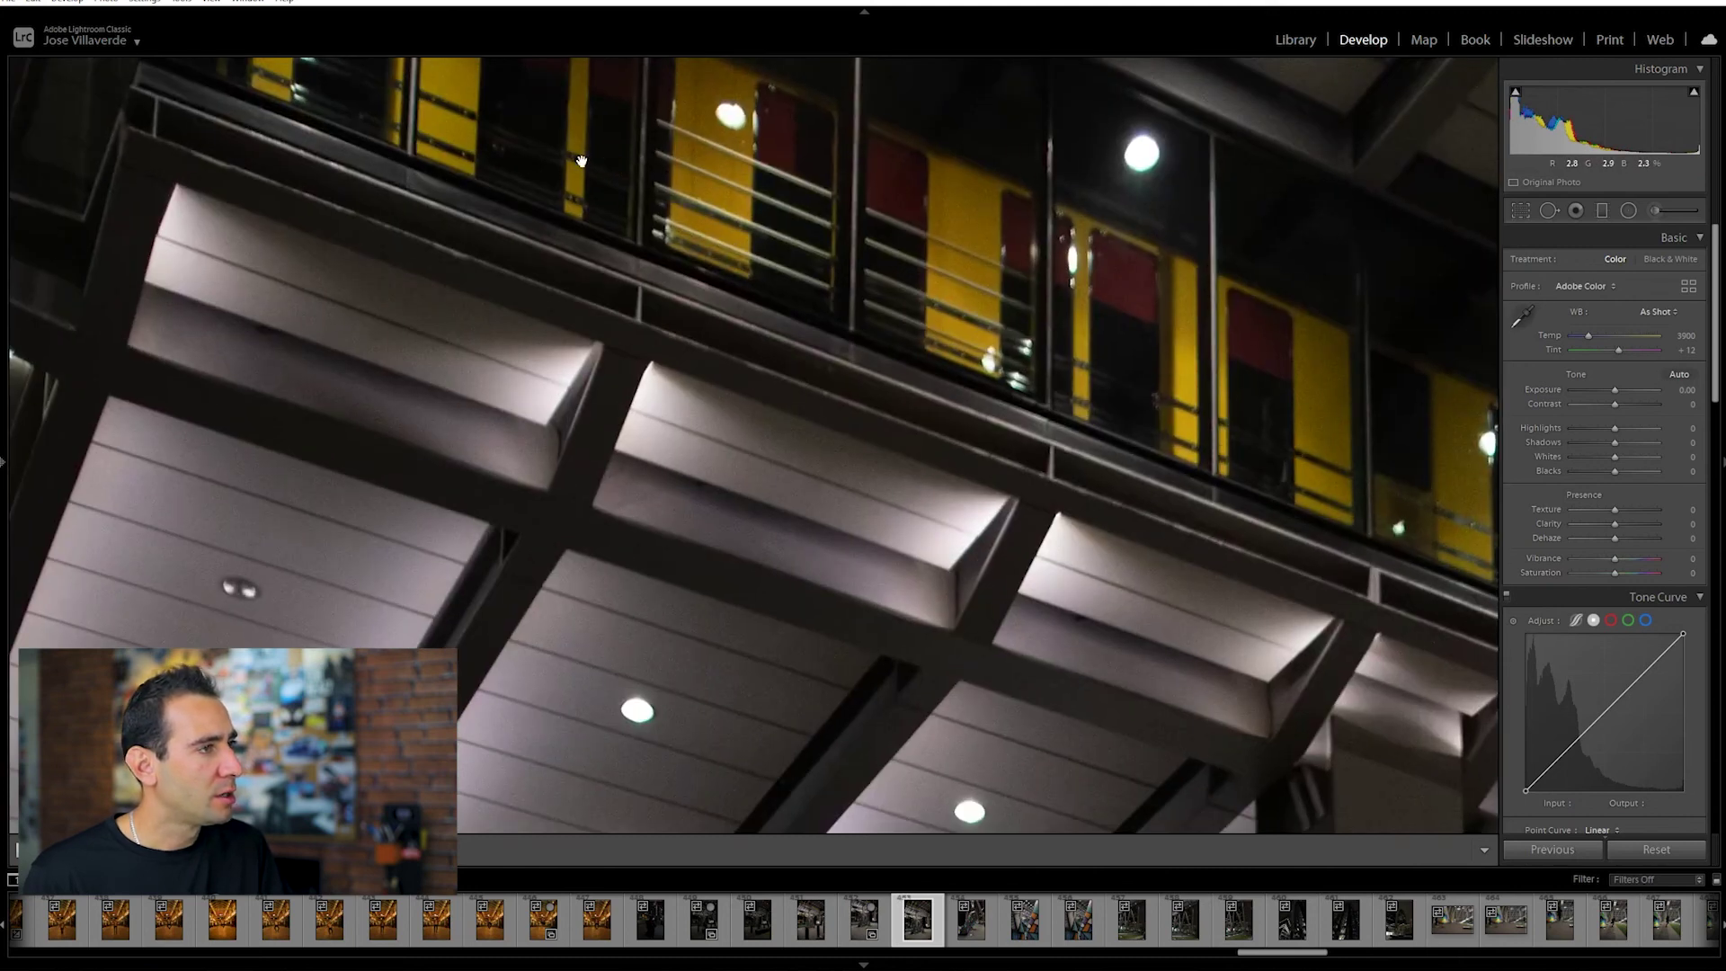
{"action": "left_click_drag", "start_coordinate": [1169, 397], "coordinate": [580, 281]}
{"action": "left_click_drag", "start_coordinate": [1031, 420], "coordinate": [443, 218]}
{"action": "left_click", "coordinate": [488, 237]}
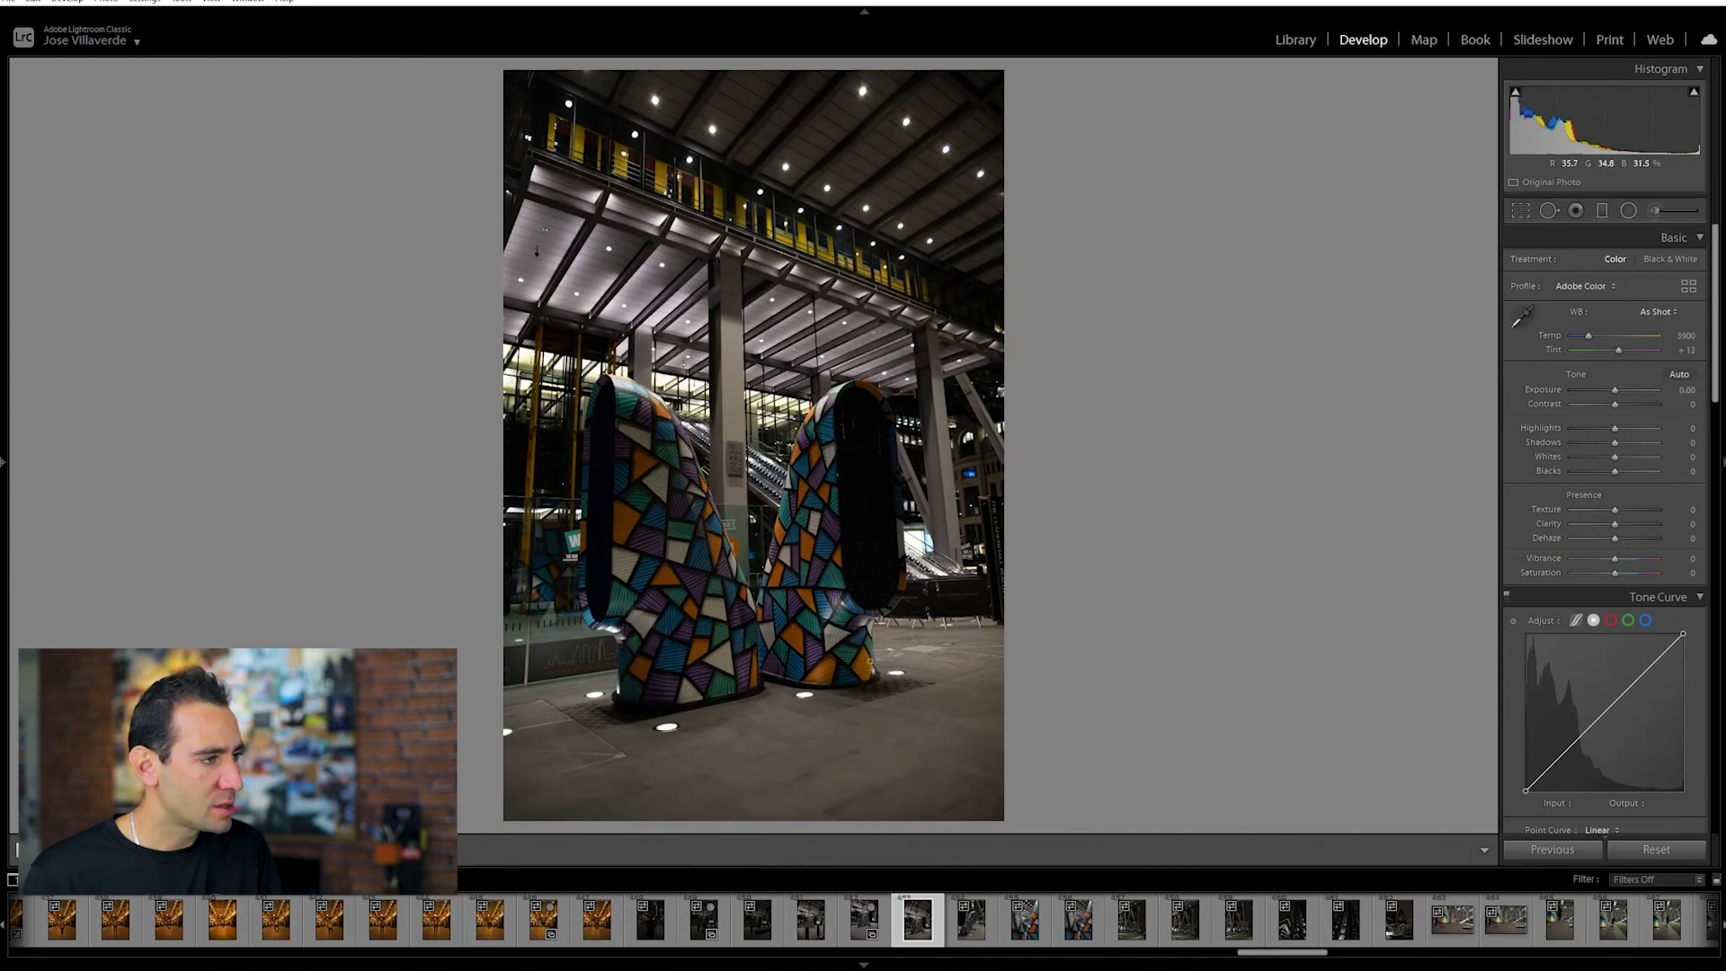
- View the side-angle mosaic sculpture frame and advance past the low-angle plaza shots to the first bike rack photo on the grass
{"action": "left_click", "coordinate": [970, 919]}
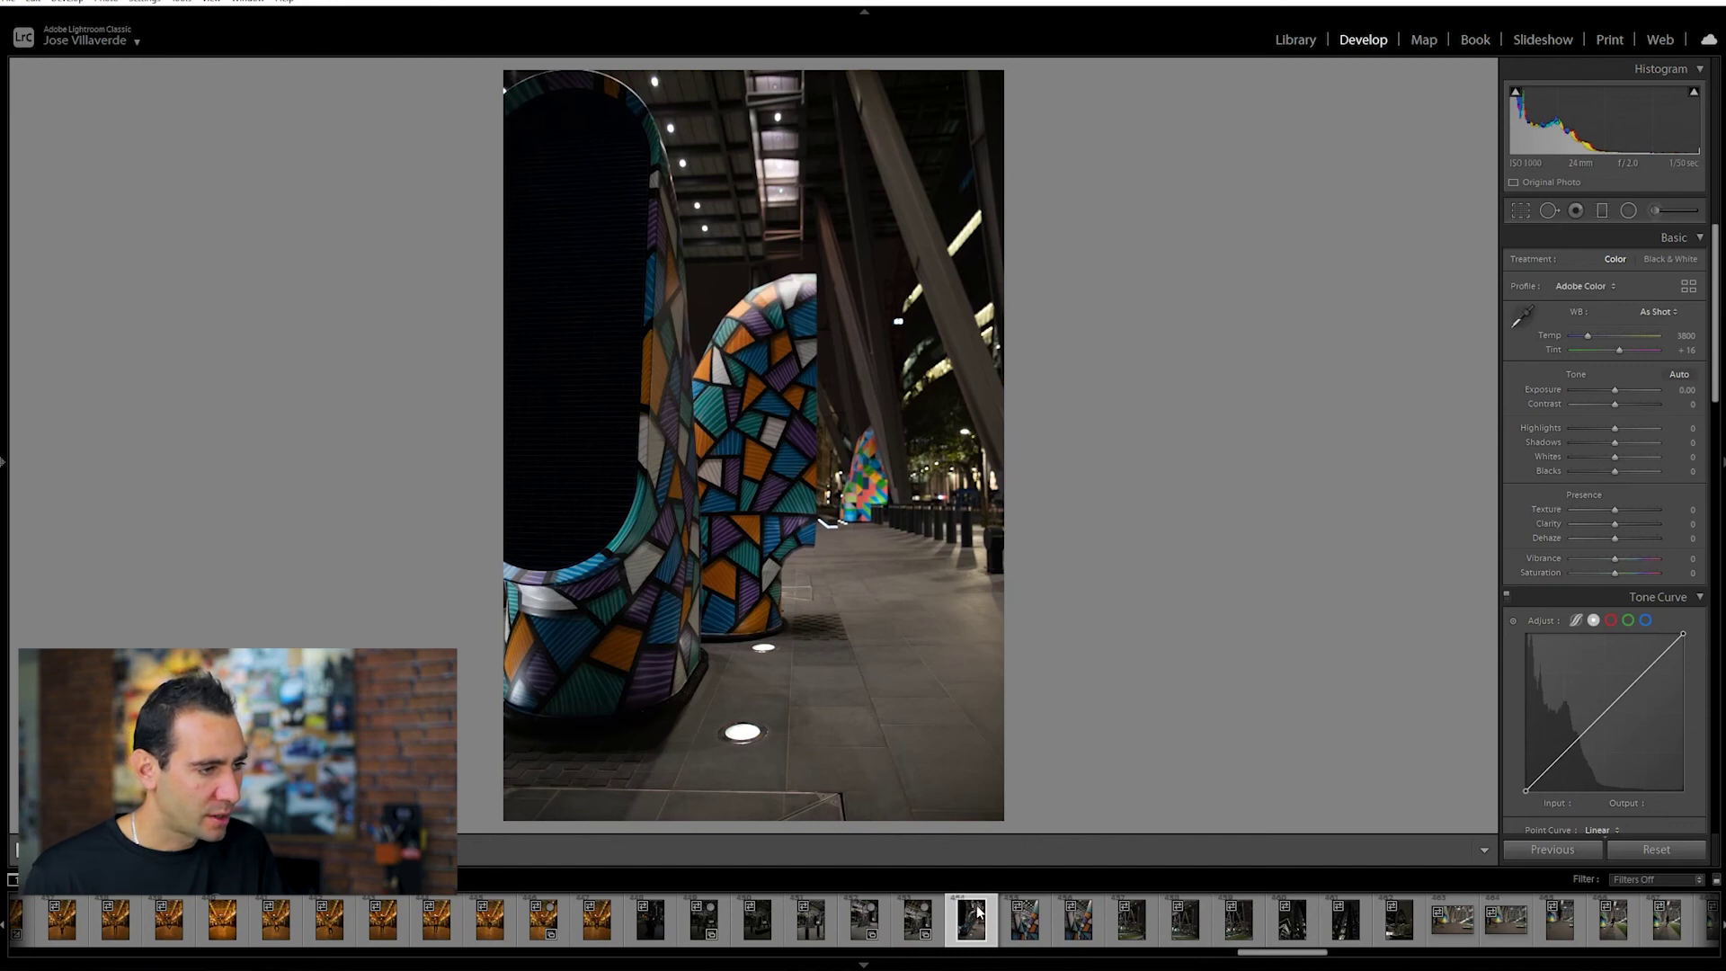
{"action": "key", "text": "Right"}
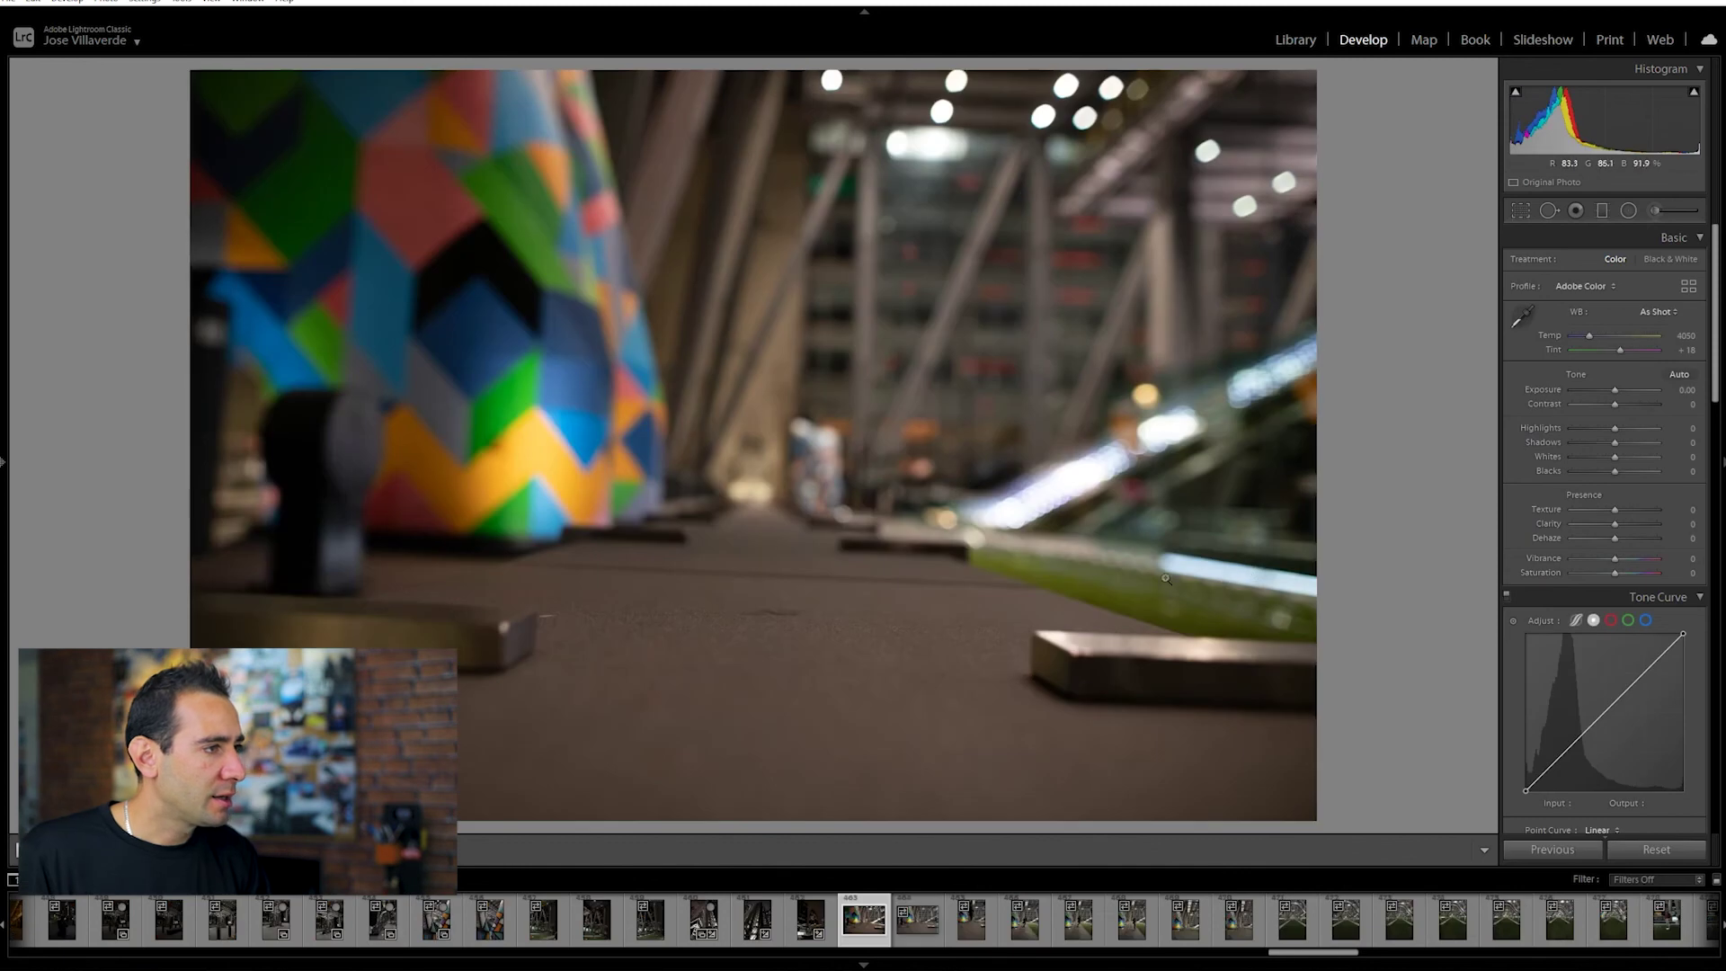
{"action": "key", "text": "Right"}
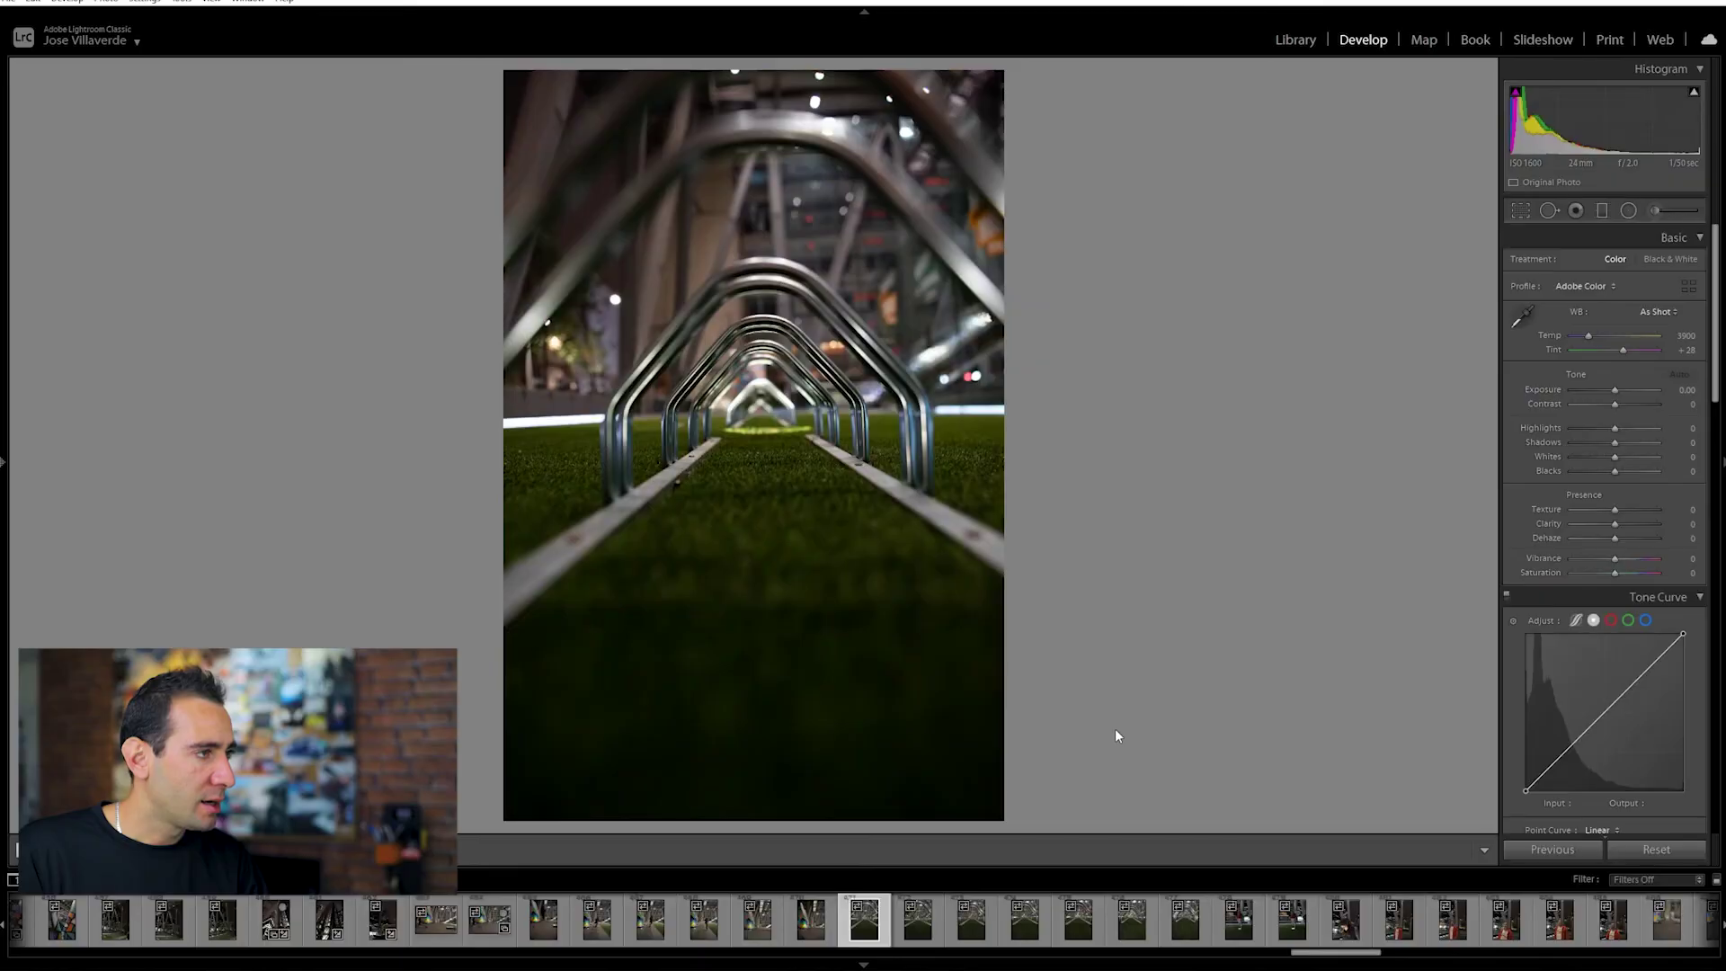
- Compare the successive bike rack frames for framing and focus point, ending on the one before the foreground-focused shot
{"action": "key", "text": "Right"}
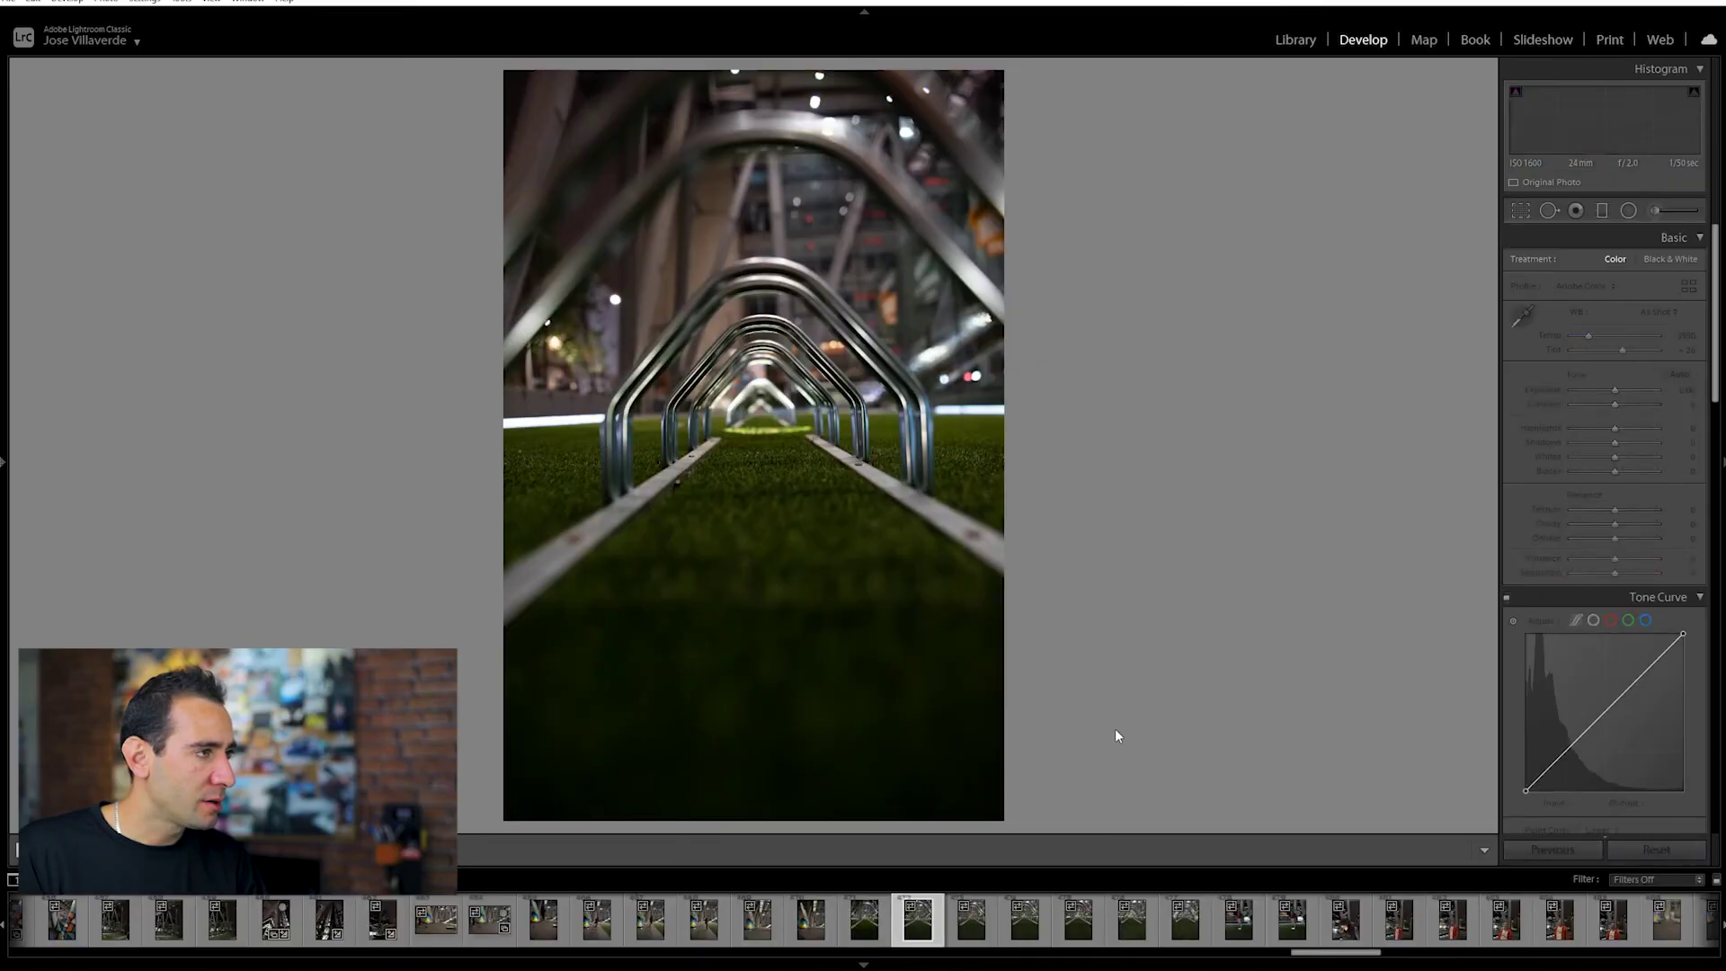
{"action": "key", "text": "Right"}
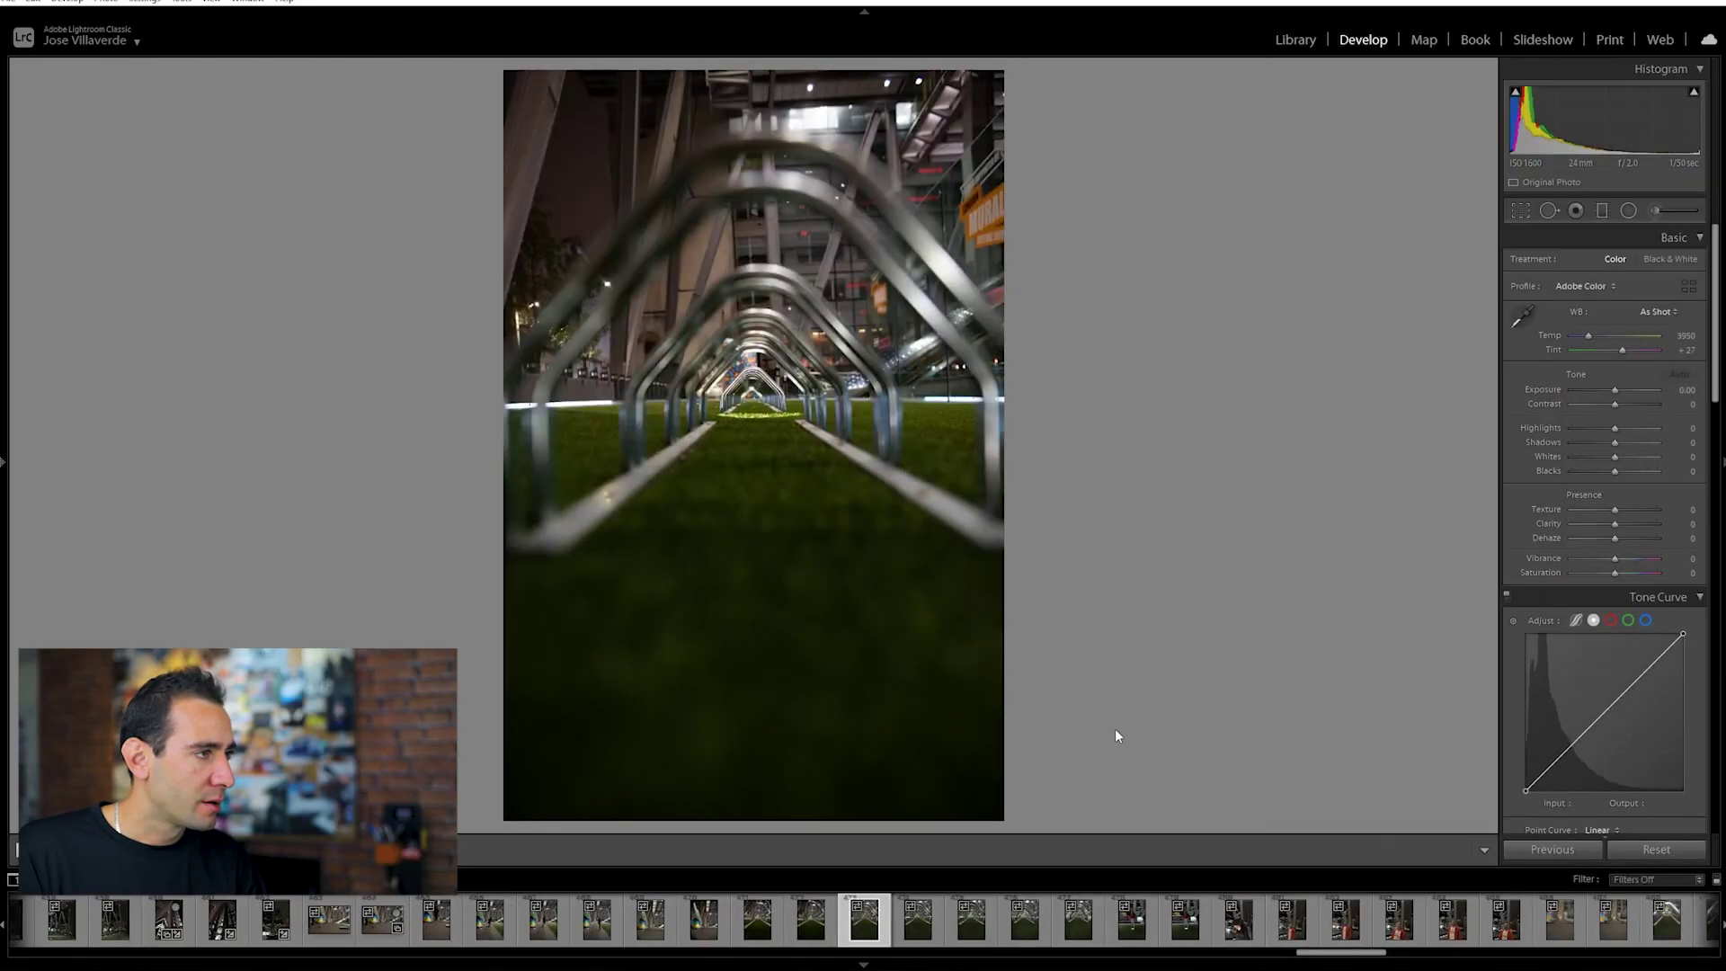
{"action": "key", "text": "Right"}
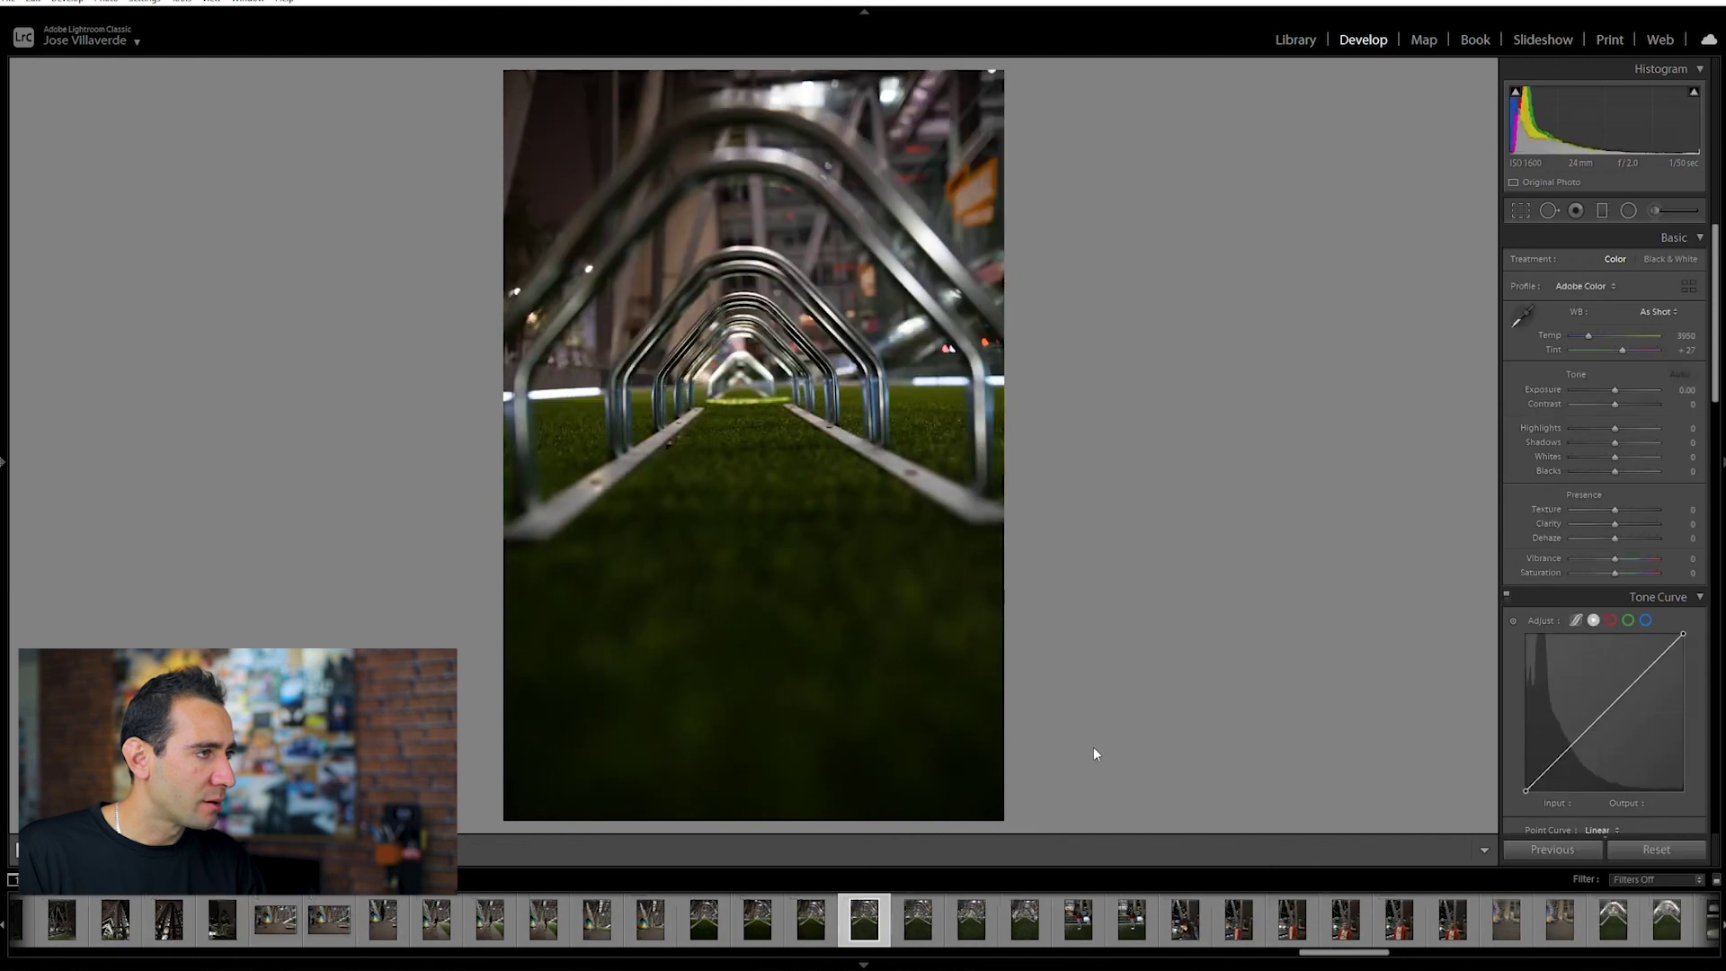
{"action": "key", "text": "Right"}
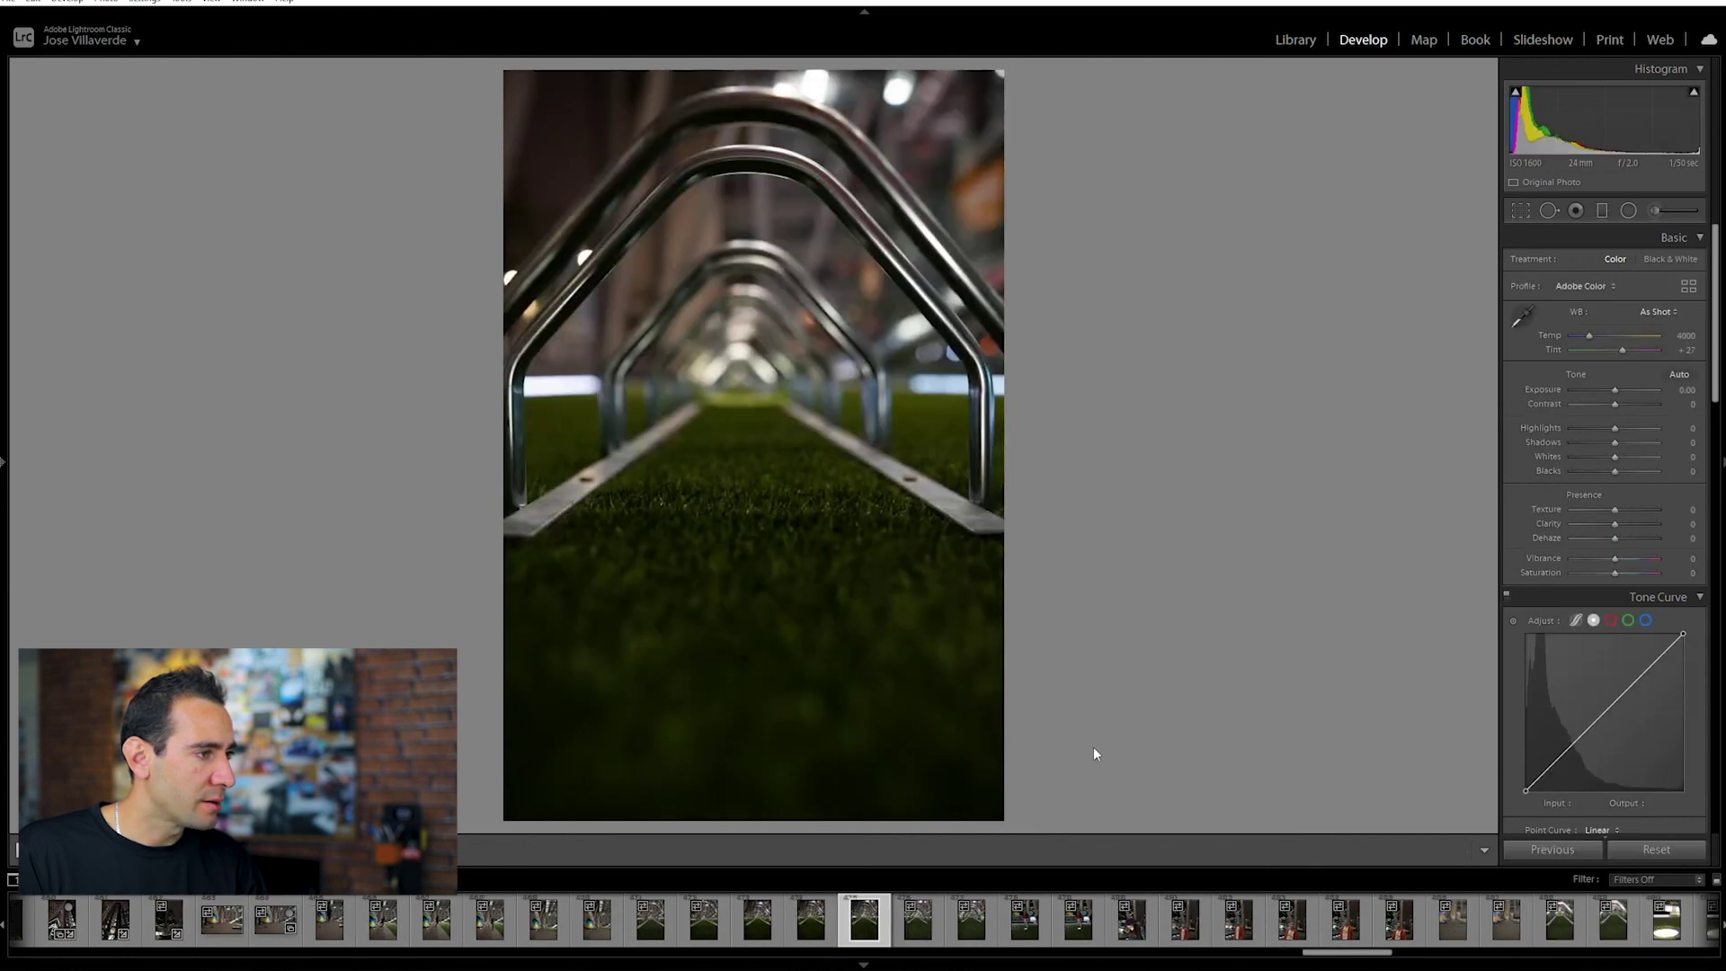
{"action": "left_click", "coordinate": [813, 930]}
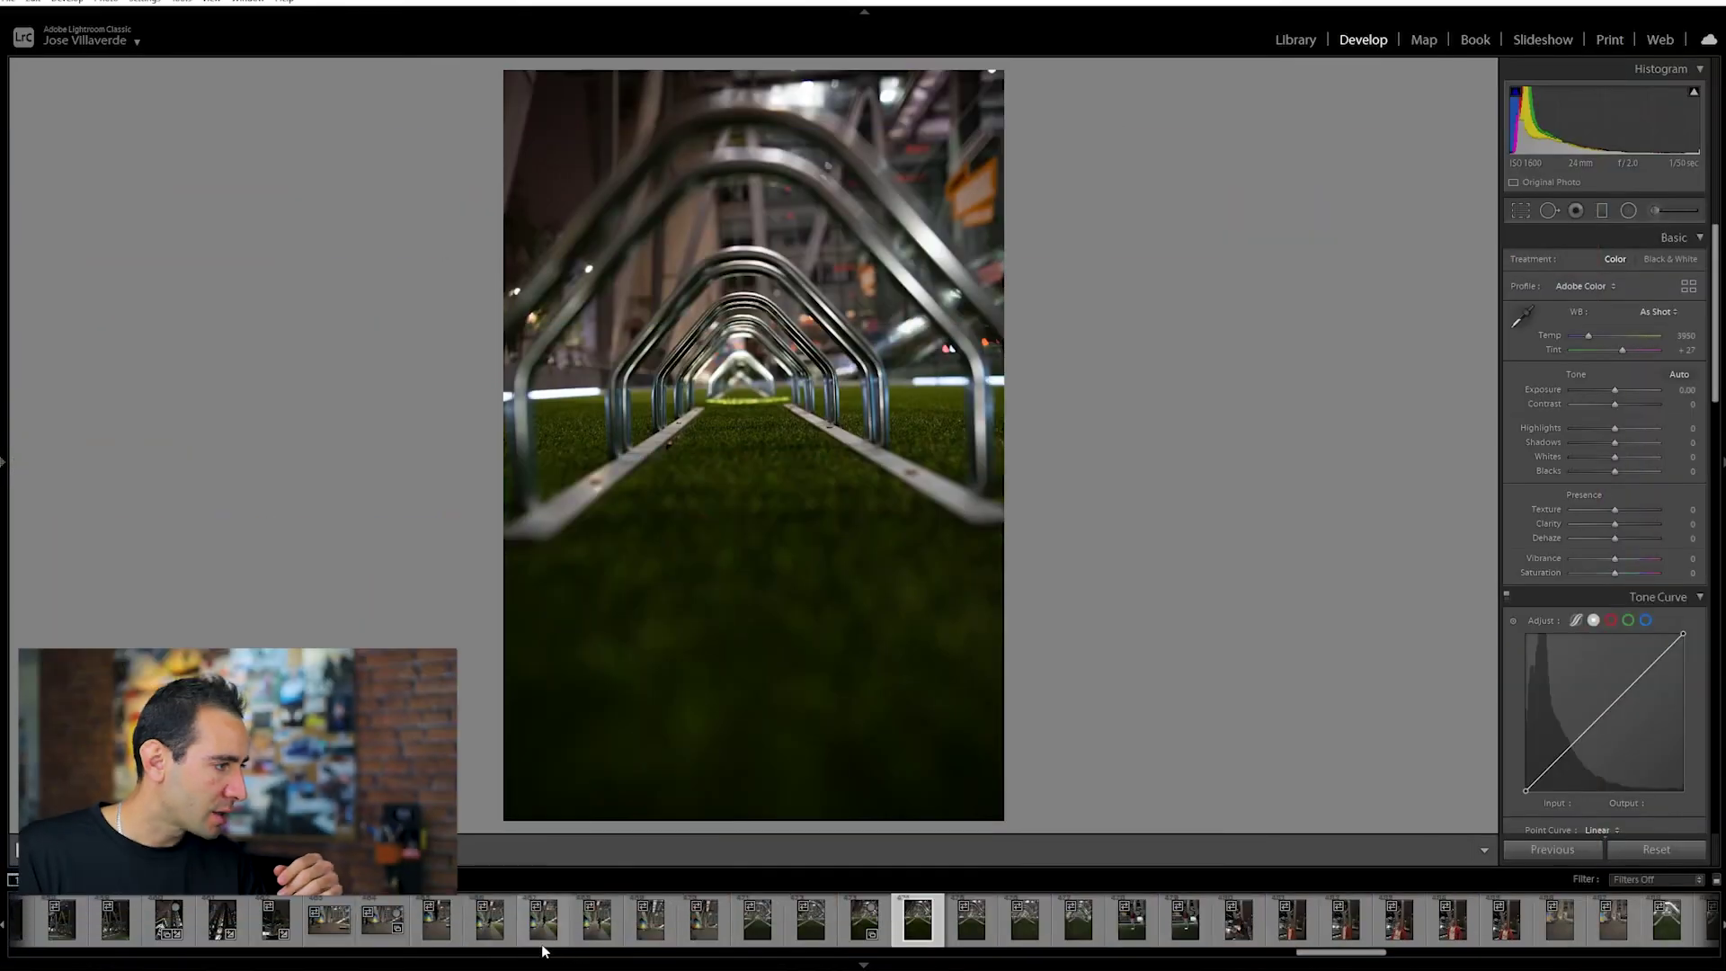
- Compare the sharp-background plaza frame with the first bike rack frame and inspect the racks beside the escalator up close
{"action": "left_click", "coordinate": [369, 931]}
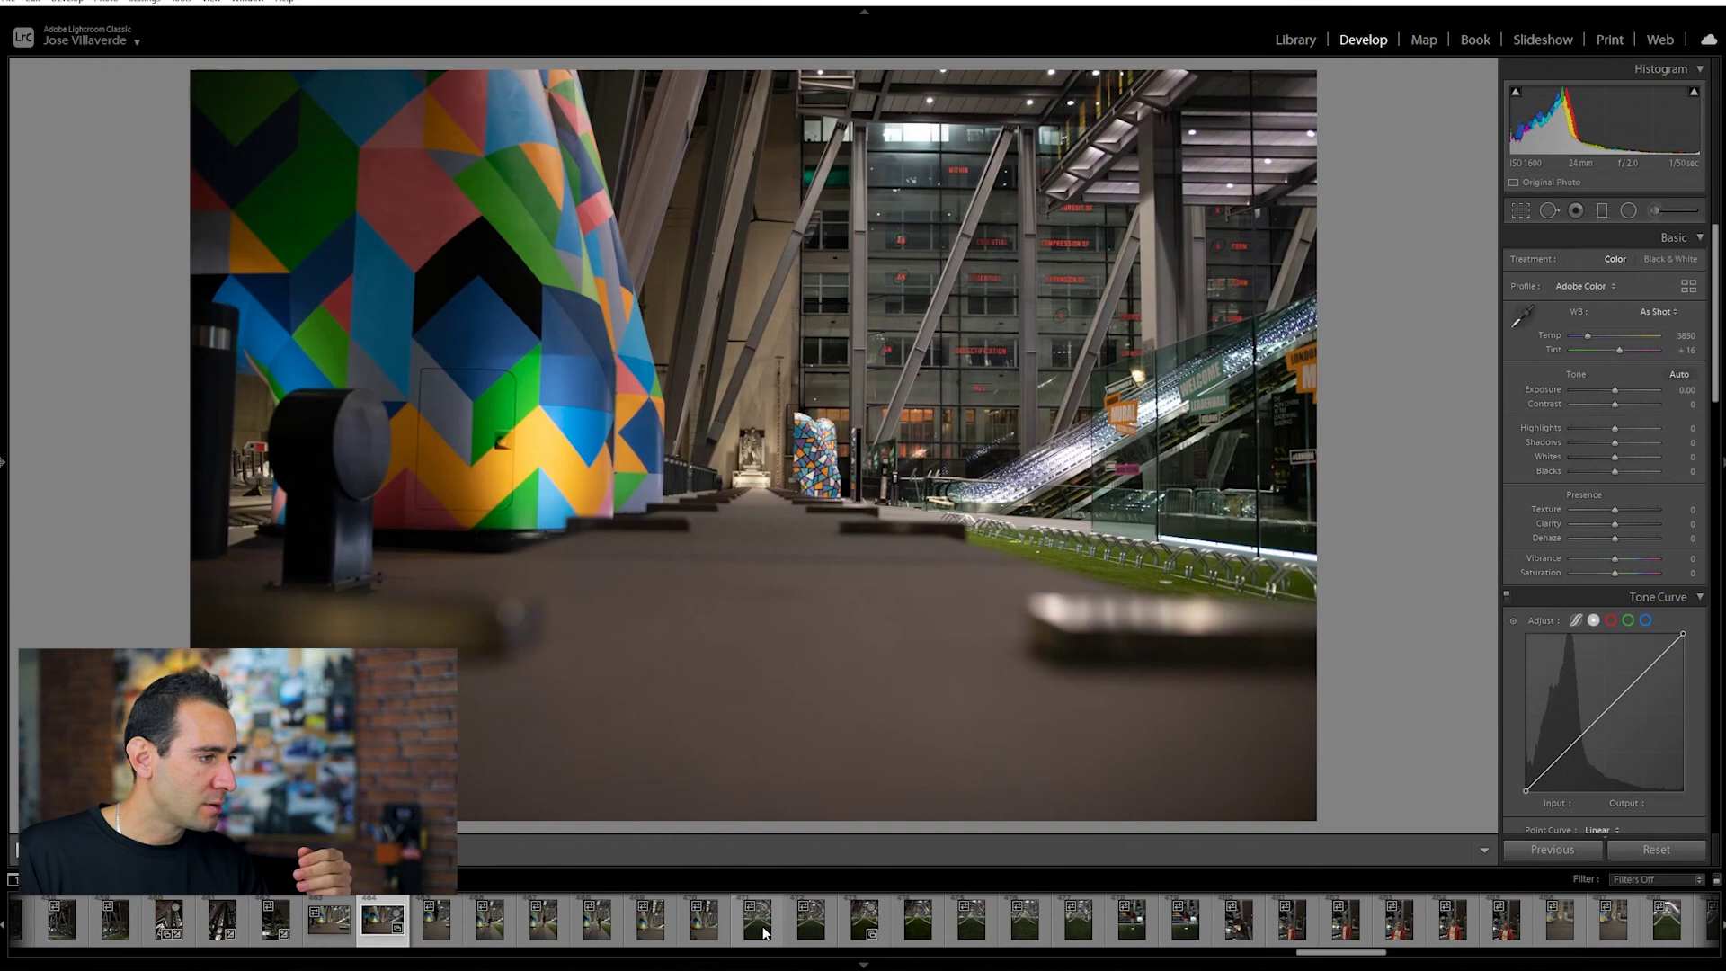
{"action": "left_click", "coordinate": [761, 925]}
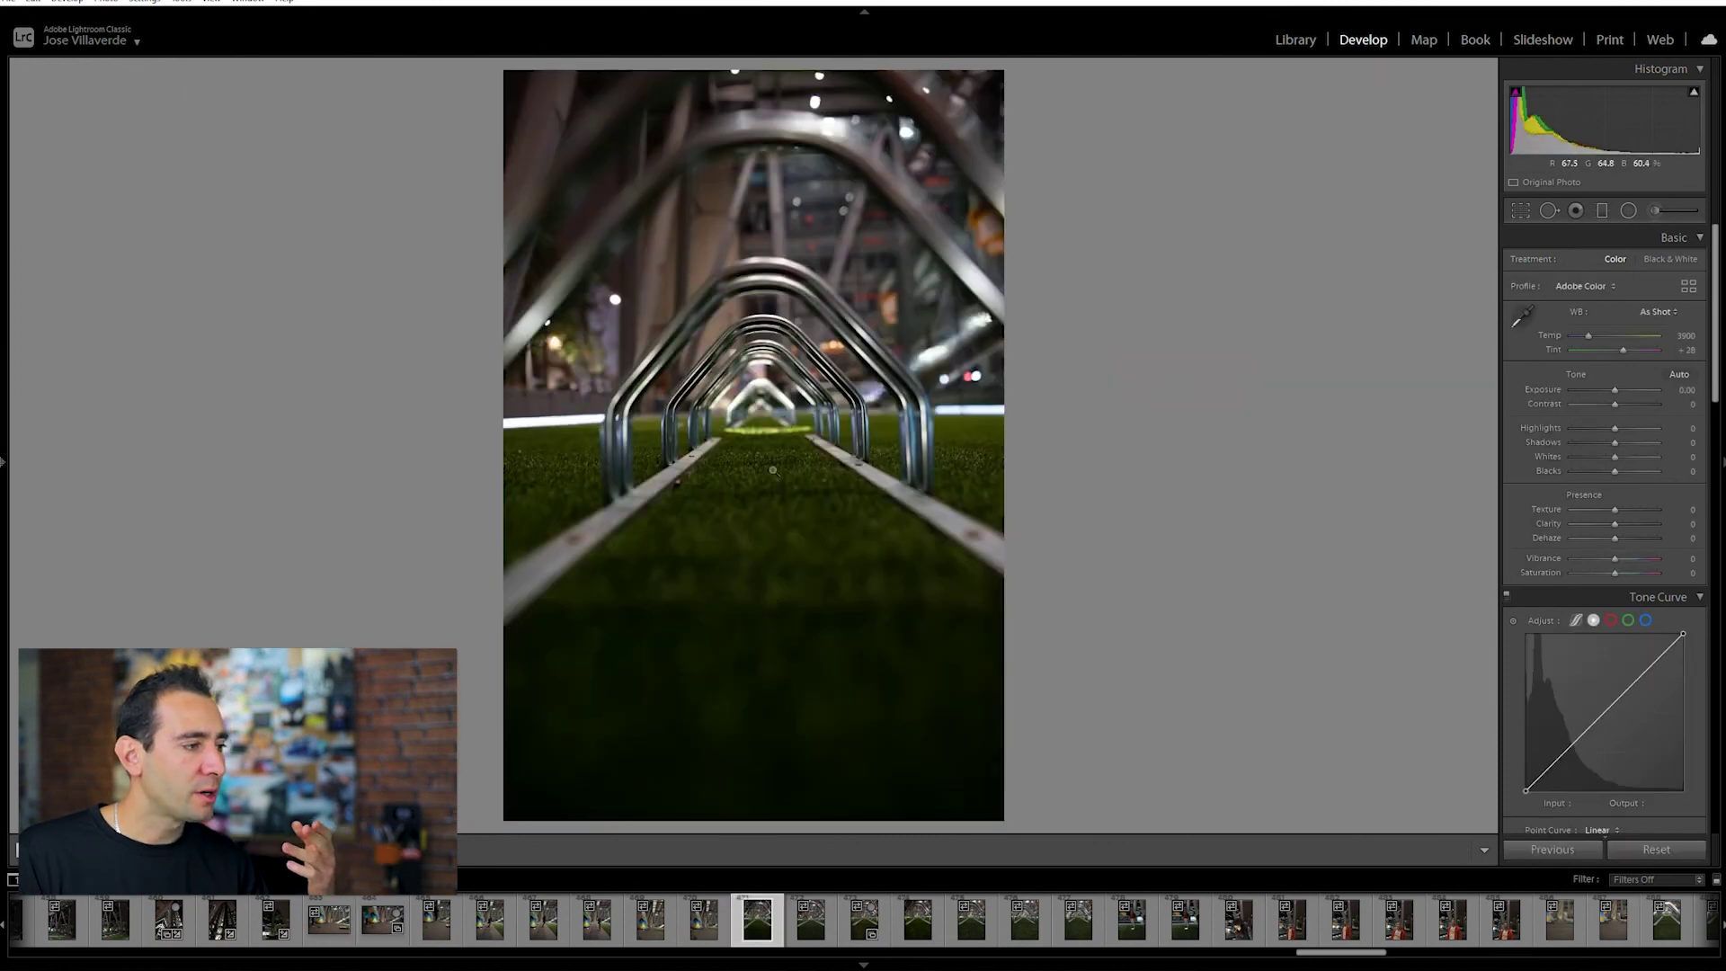
{"action": "left_click", "coordinate": [383, 918]}
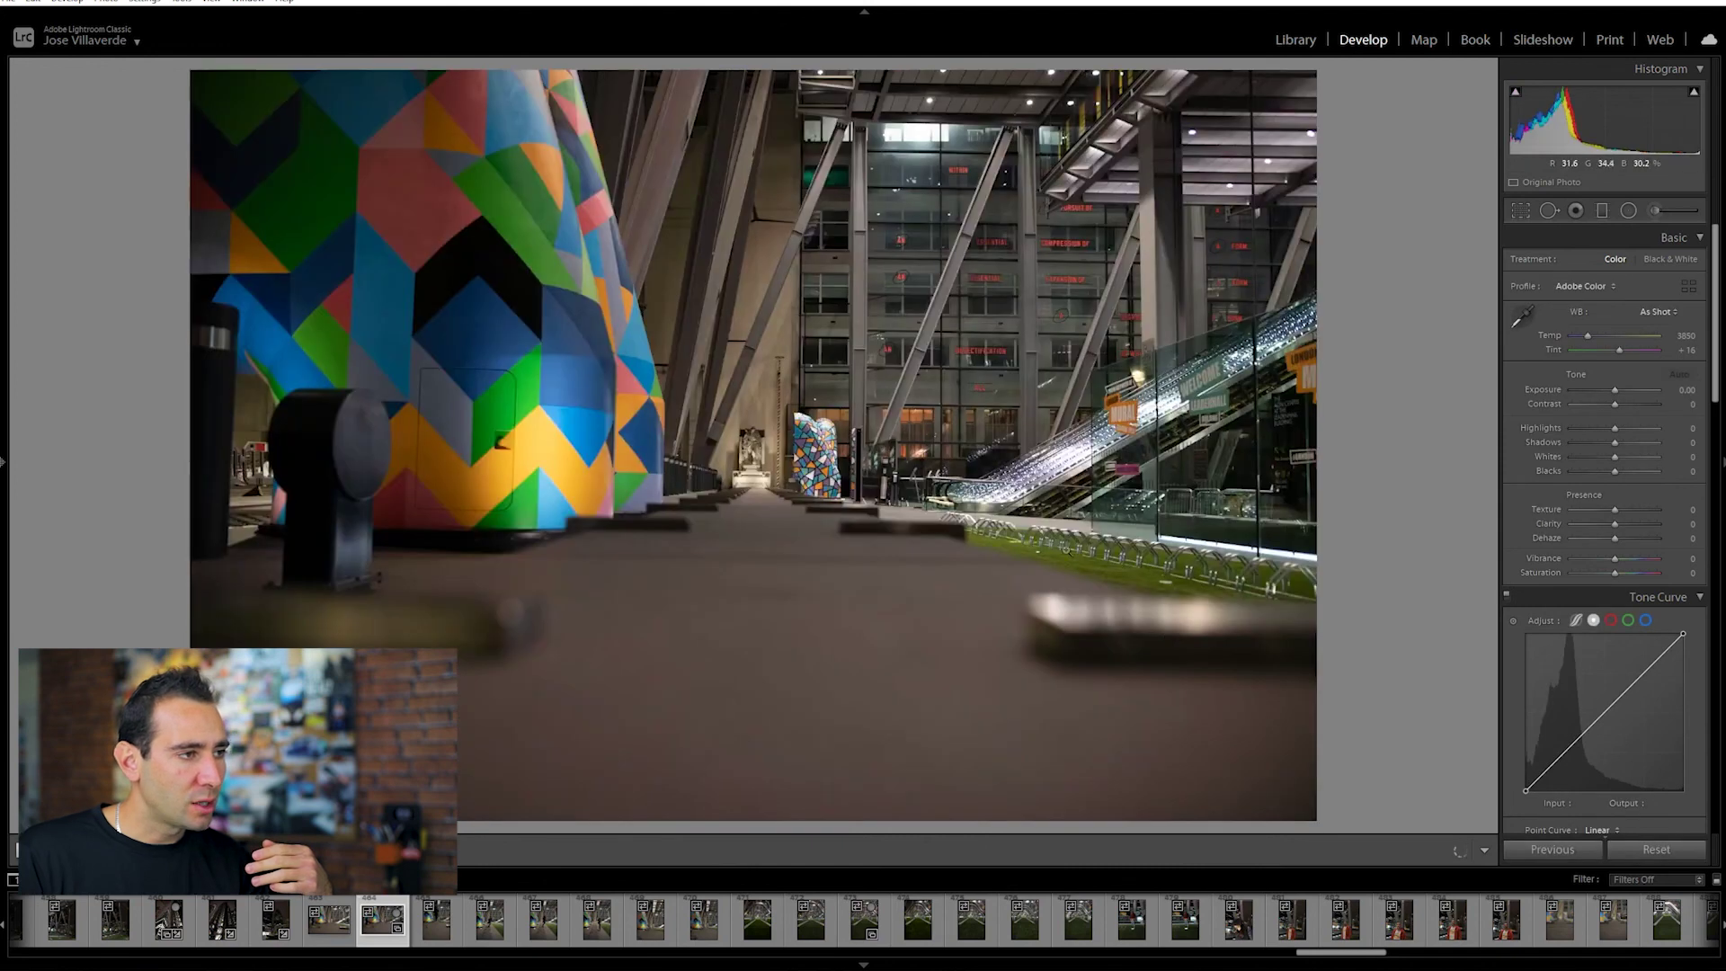
{"action": "left_click", "coordinate": [1014, 547]}
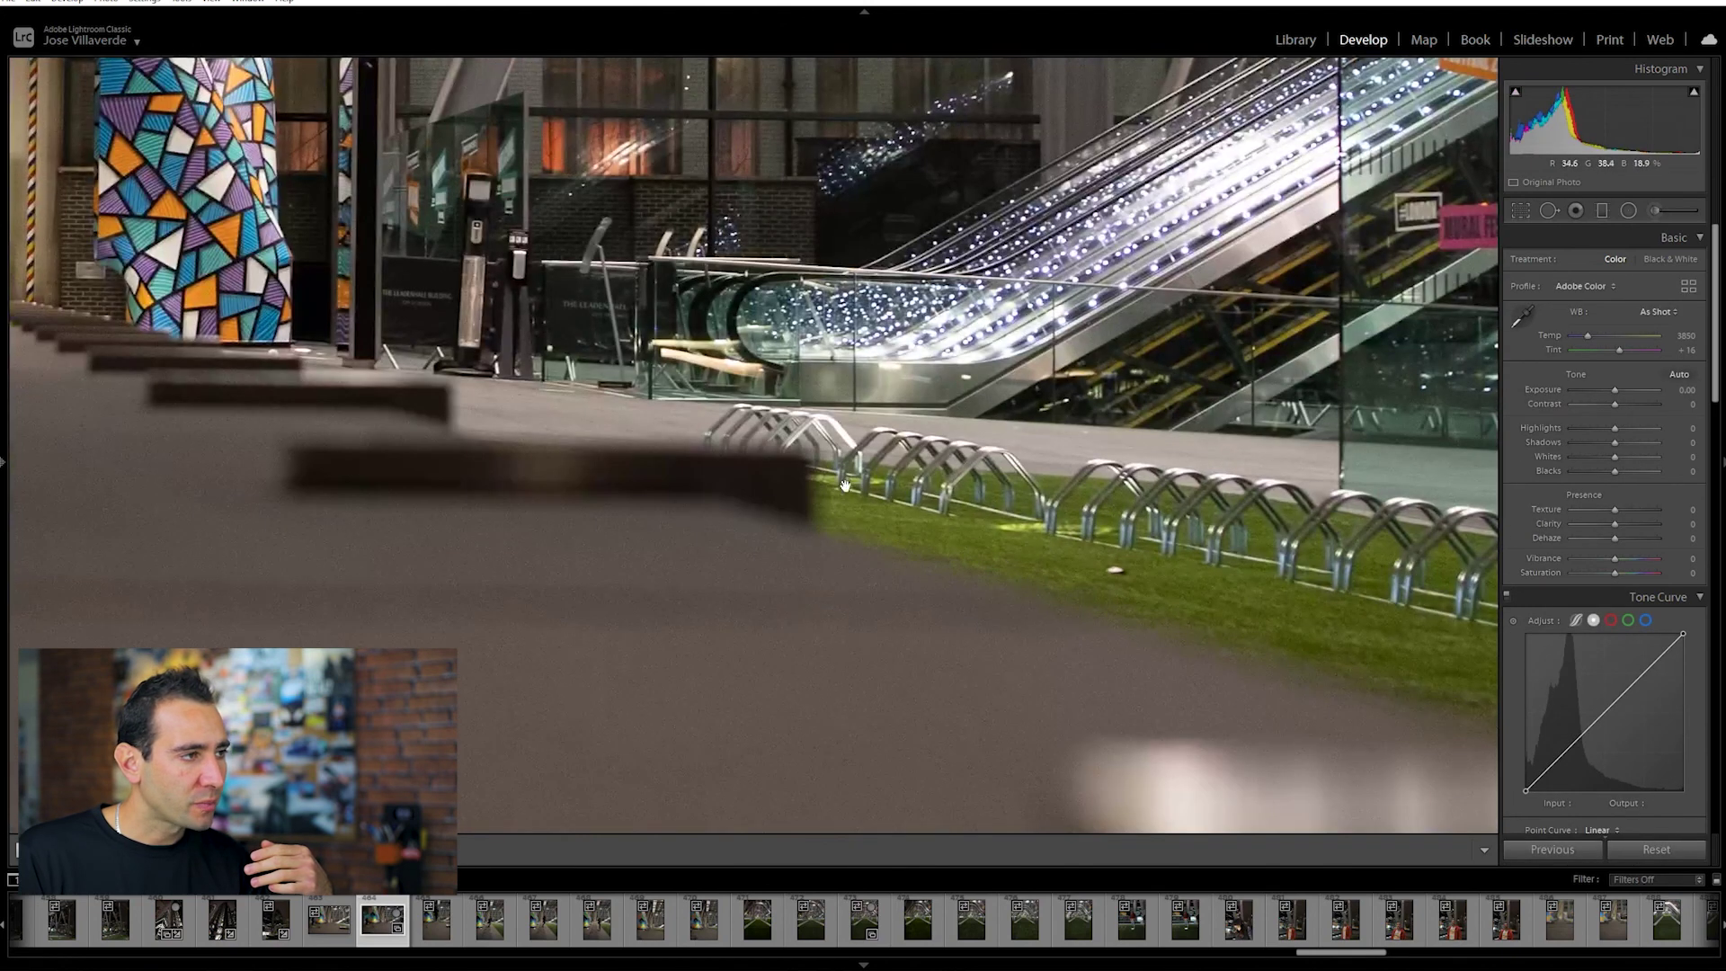
- Return to the first bike rack frame at full view and compare it with the frame that follows
{"action": "left_click", "coordinate": [707, 926]}
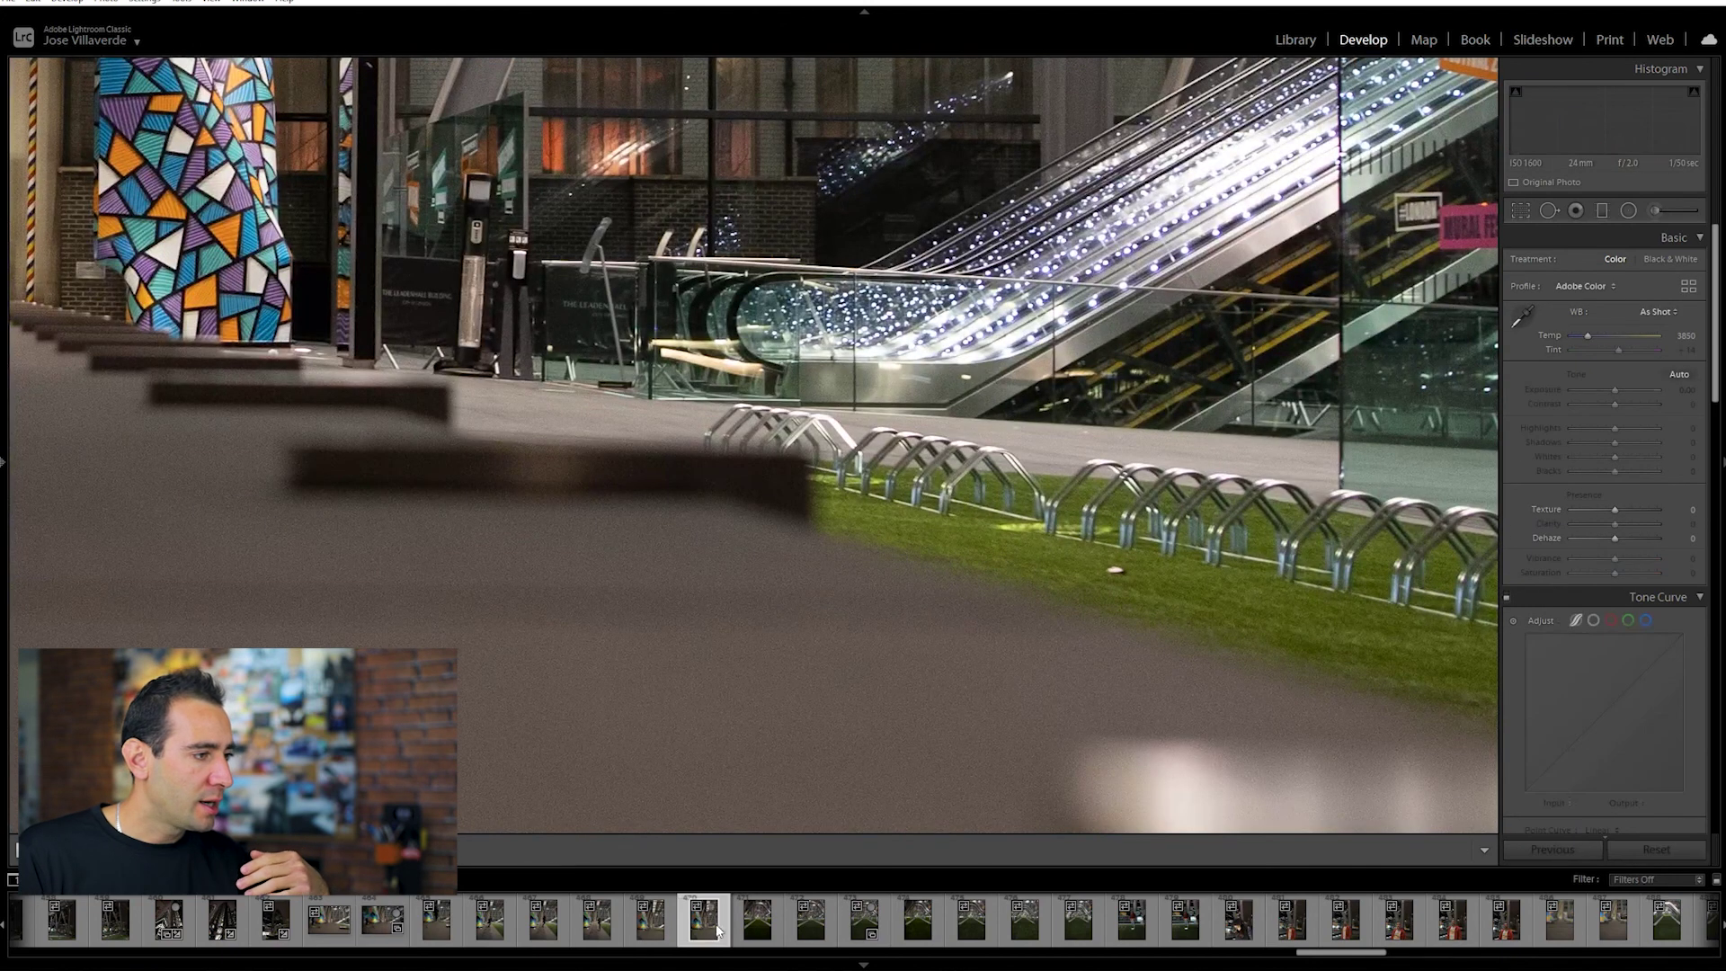
{"action": "left_click", "coordinate": [760, 921]}
{"action": "left_click", "coordinate": [874, 681]}
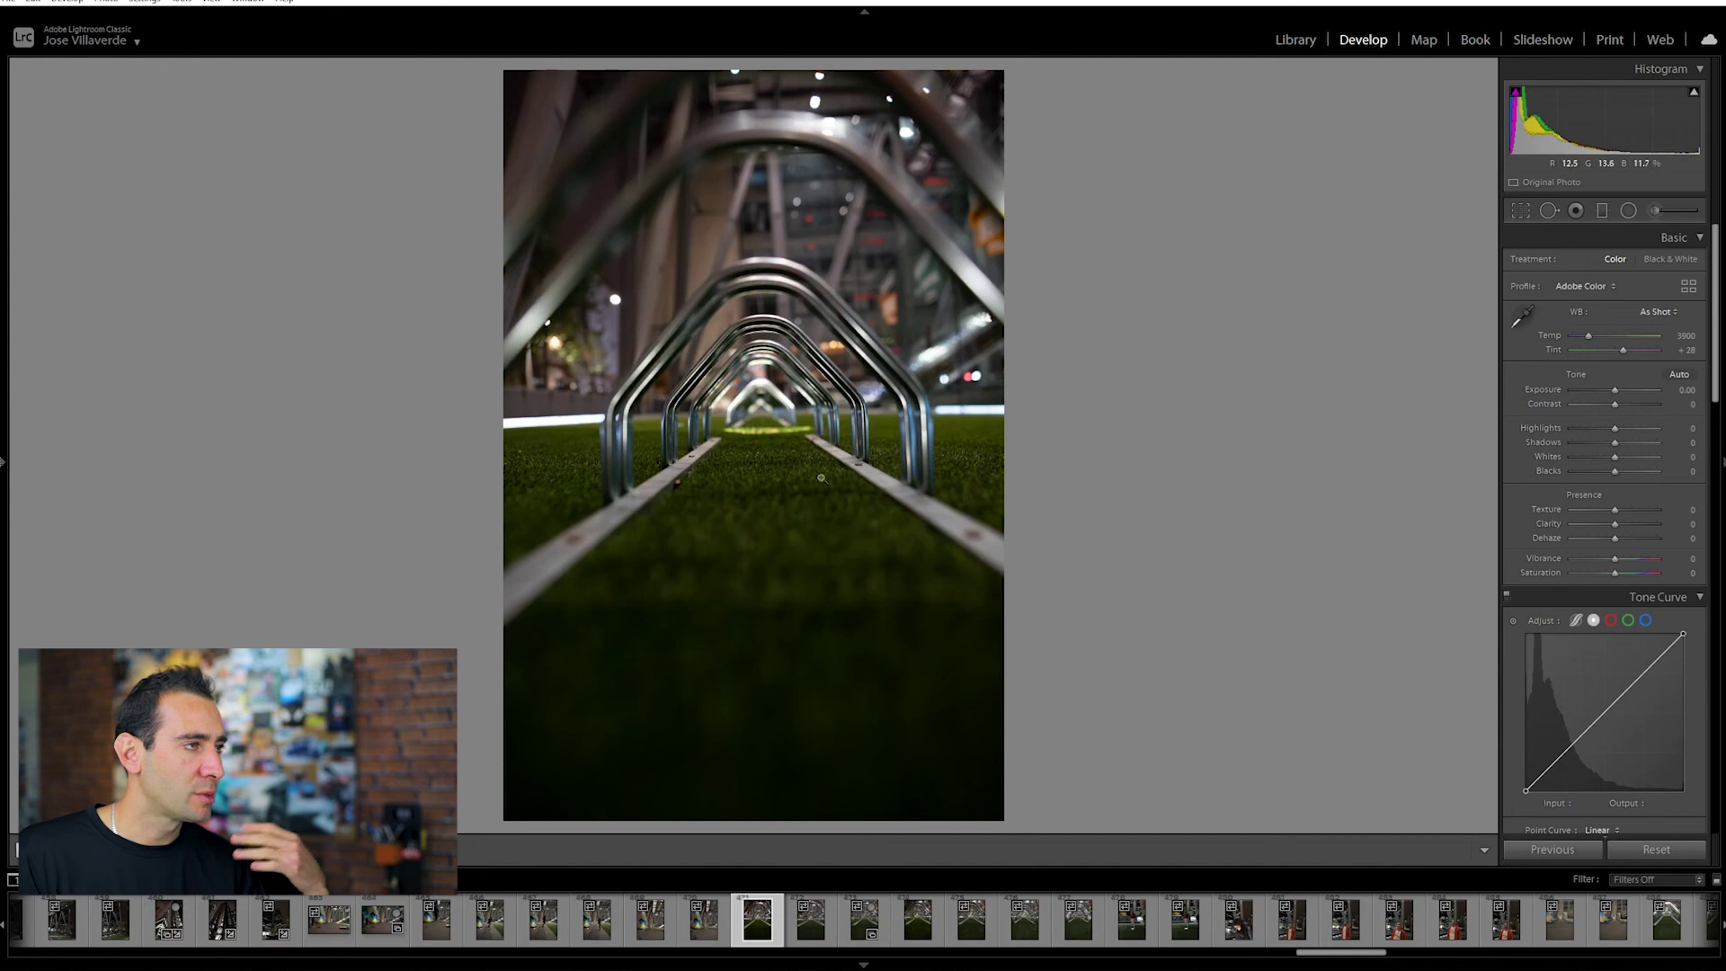
{"action": "left_click", "coordinate": [812, 926]}
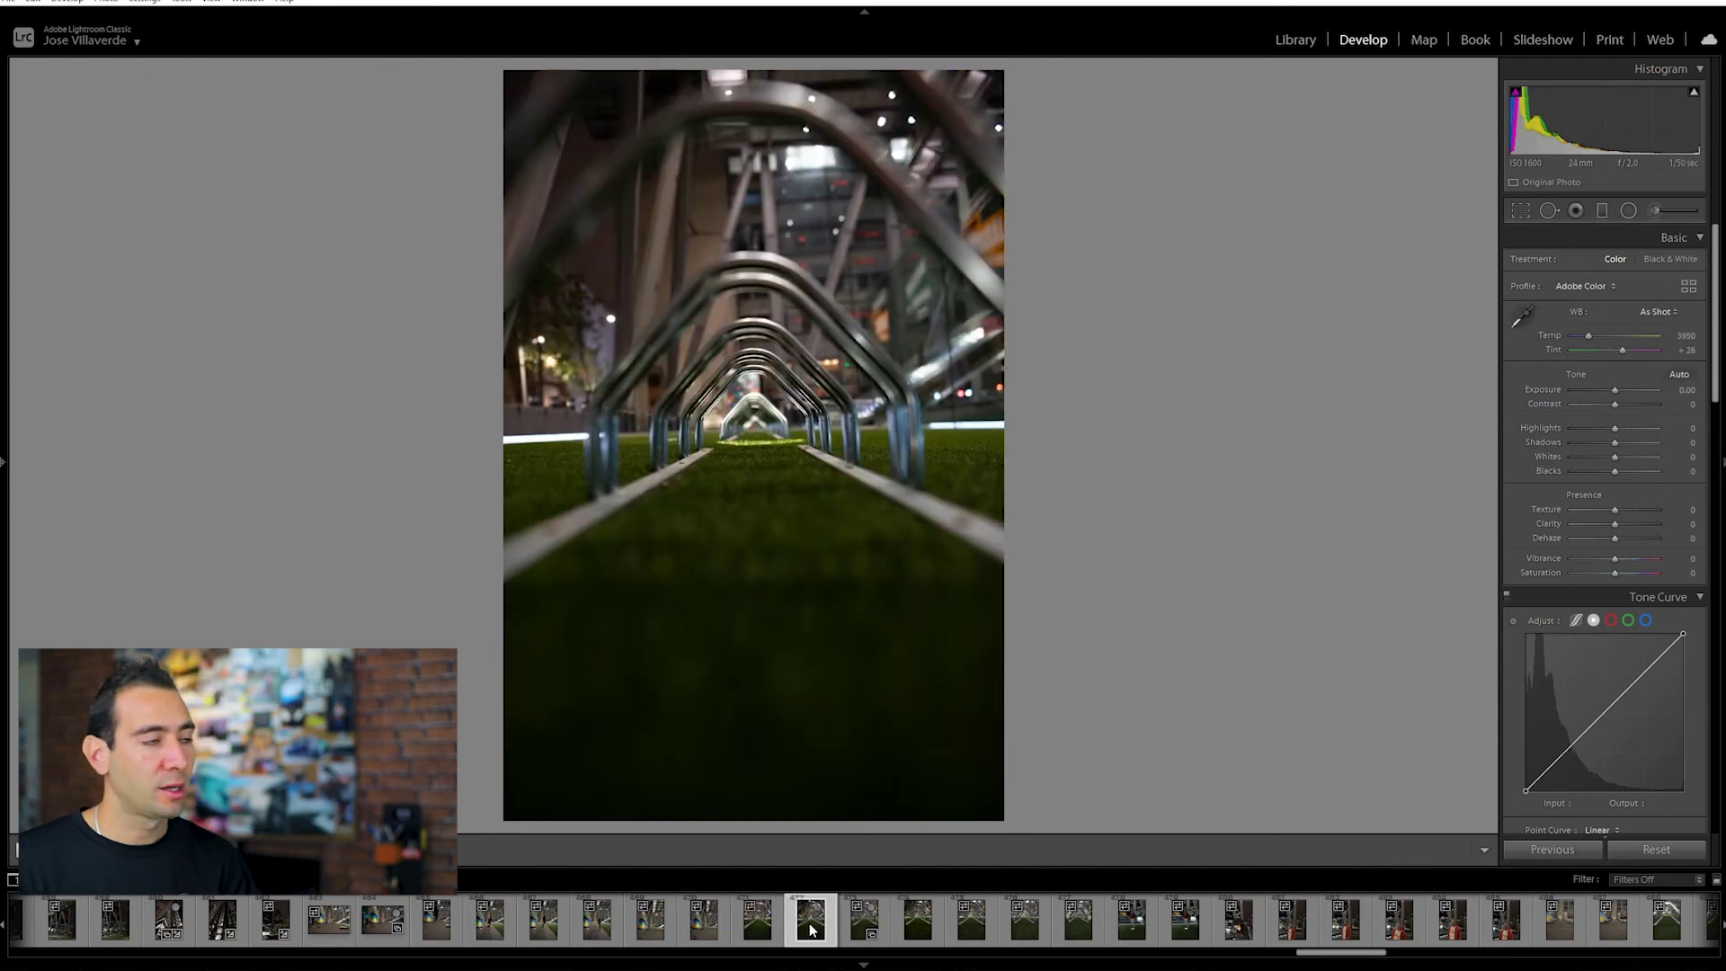